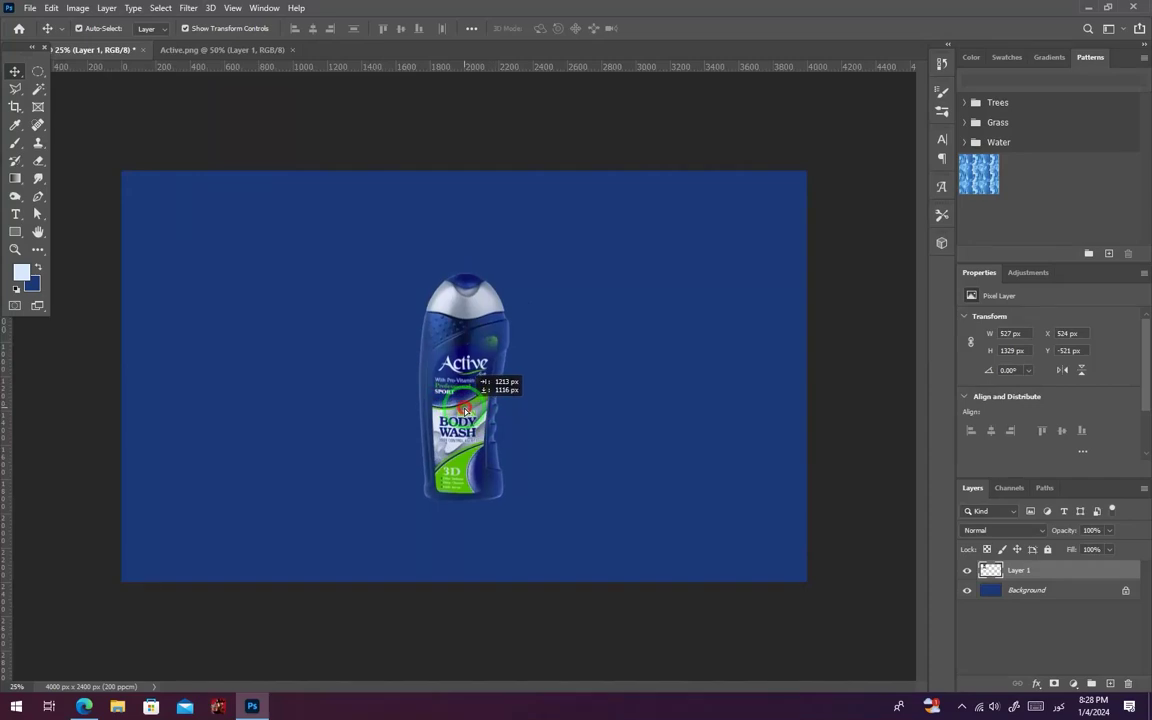
# Load the bottle's outline on Layer 1 as a selection
pyautogui.click(848, 442)
pyautogui.hotkey('ctrl', '+')
pyautogui.hotkey('ctrl', '+')
pyautogui.hotkey('ctrl', '+')
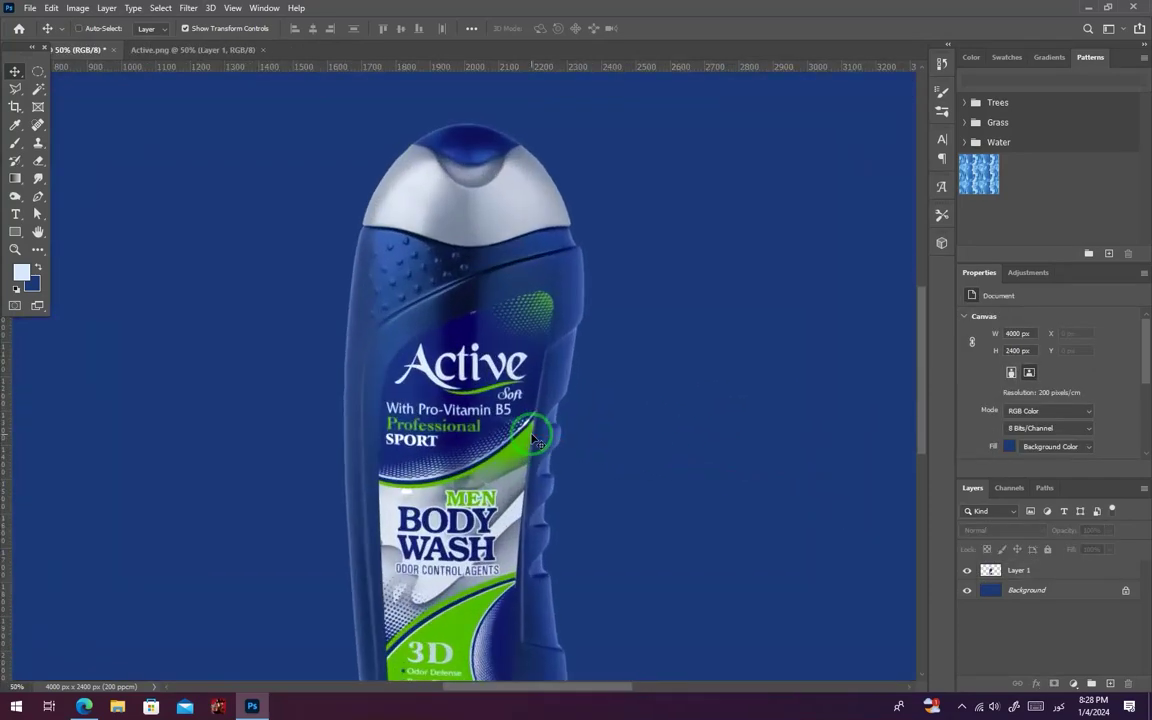
pyautogui.hotkey('ctrl', '-')
pyautogui.click(486, 430)
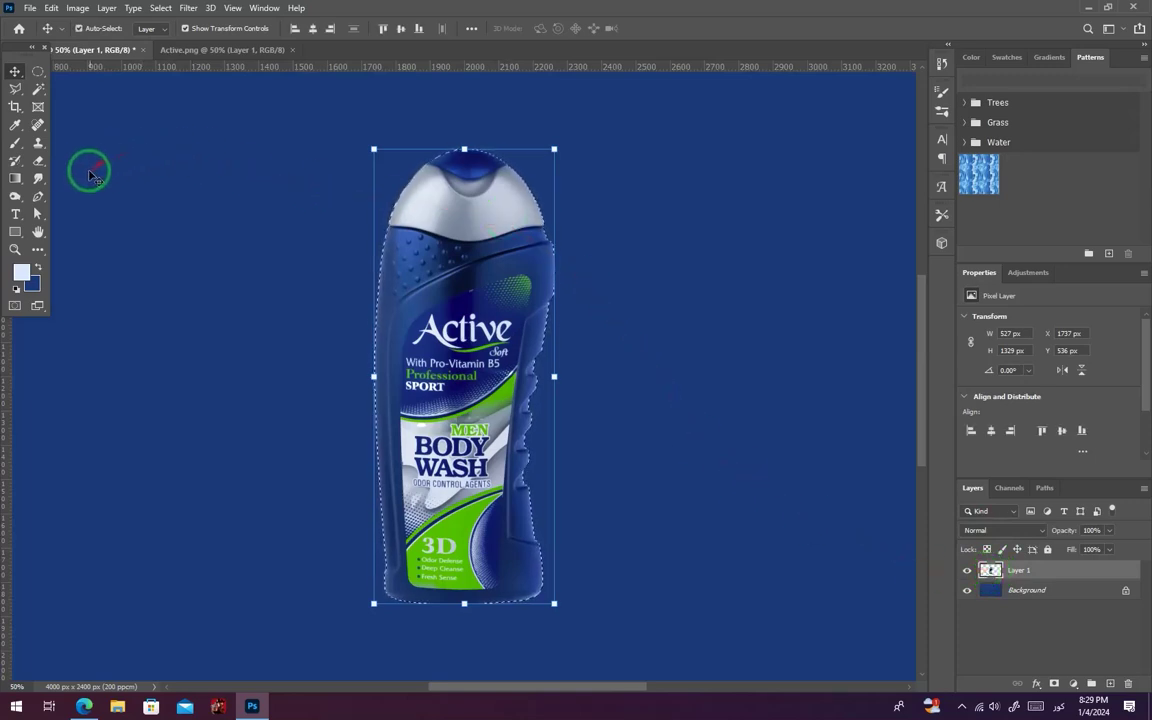
# Shade the selected bottle's edges with a soft 180 px toning brush set to Midtones at 50% exposure, and clear the selection
pyautogui.click(16, 197)
pyautogui.rightClick(571, 268)
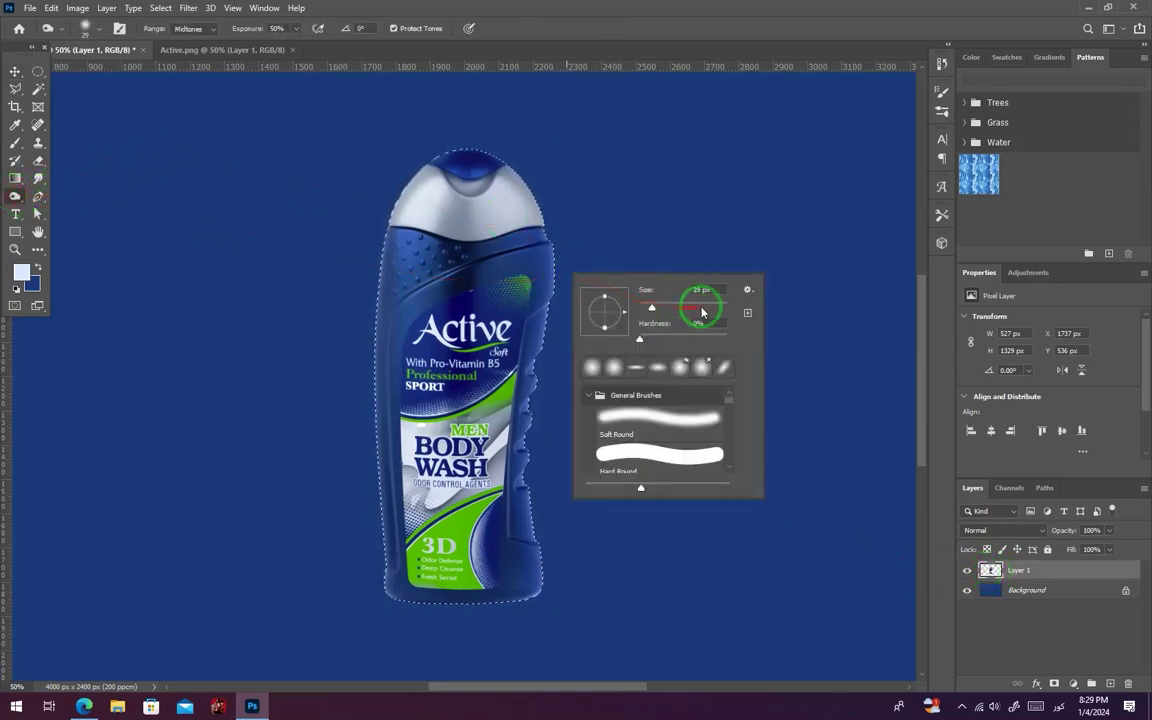
pyautogui.click(551, 253)
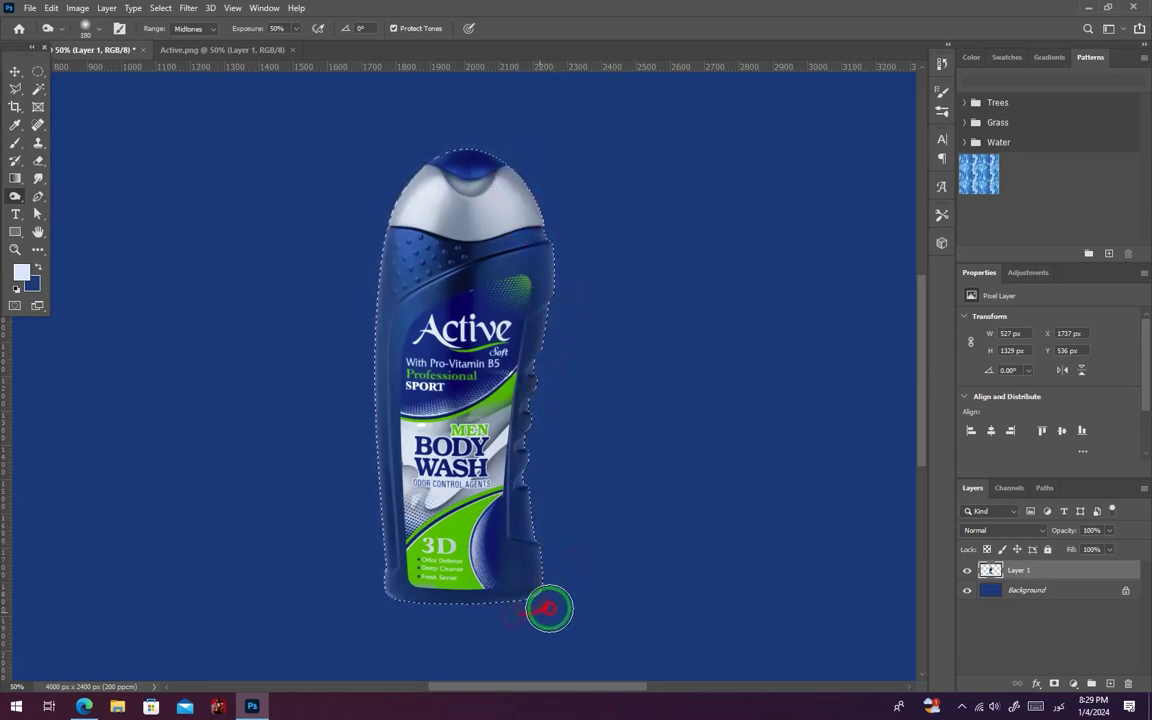
pyautogui.moveTo(566, 305)
pyautogui.mouseDown()
pyautogui.moveTo(522, 162)
pyautogui.moveTo(492, 146)
pyautogui.moveTo(530, 190)
pyautogui.moveTo(557, 256)
pyautogui.moveTo(568, 364)
pyautogui.moveTo(564, 331)
pyautogui.moveTo(552, 398)
pyautogui.mouseUp()
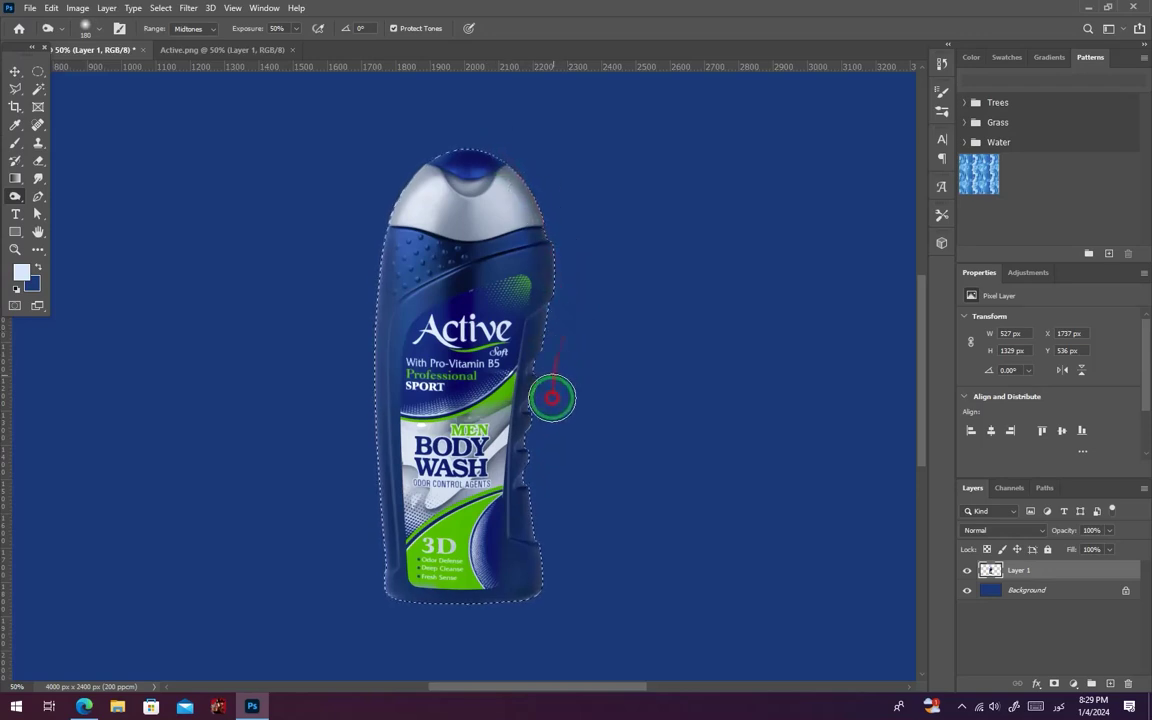
pyautogui.click(37, 71)
pyautogui.hotkey('ctrl', 'd')
# Duplicate the bottle layer, Layer 1
pyautogui.hotkey('ctrl', '-')
pyautogui.hotkey('ctrl', '-')
pyautogui.hotkey('ctrl', '+')
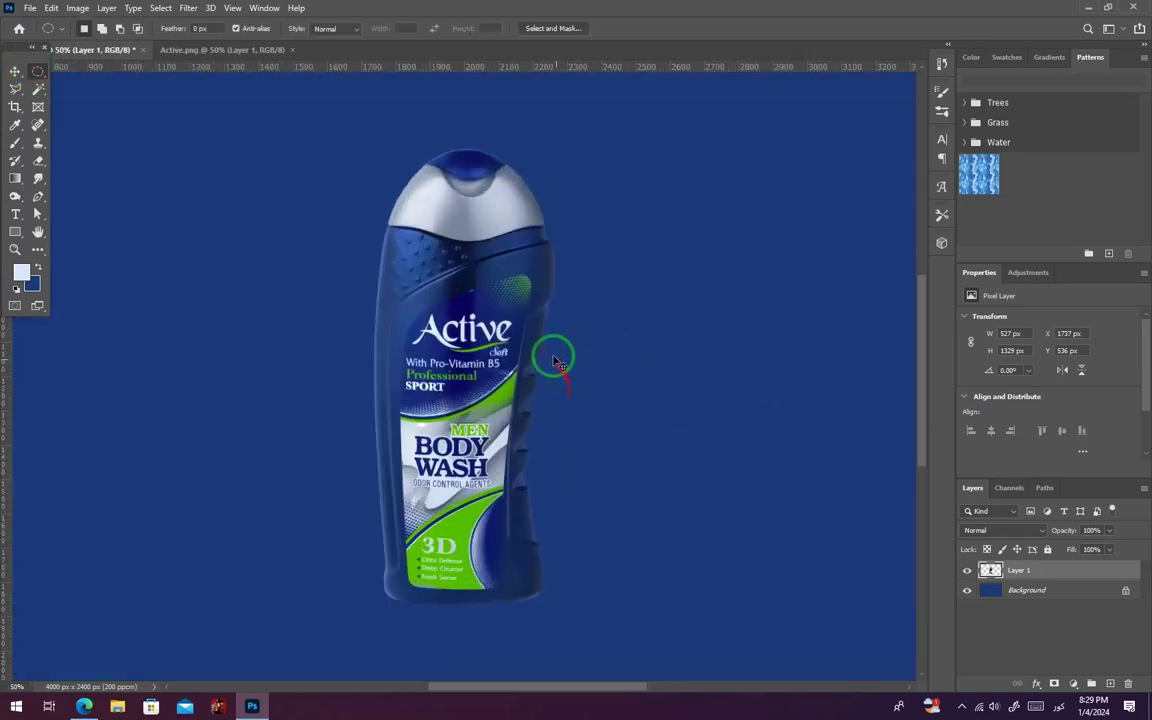
pyautogui.hotkey('ctrl', '-')
pyautogui.hotkey('ctrl', '+')
pyautogui.moveTo(158, 192); pyautogui.dragTo(515, 382)
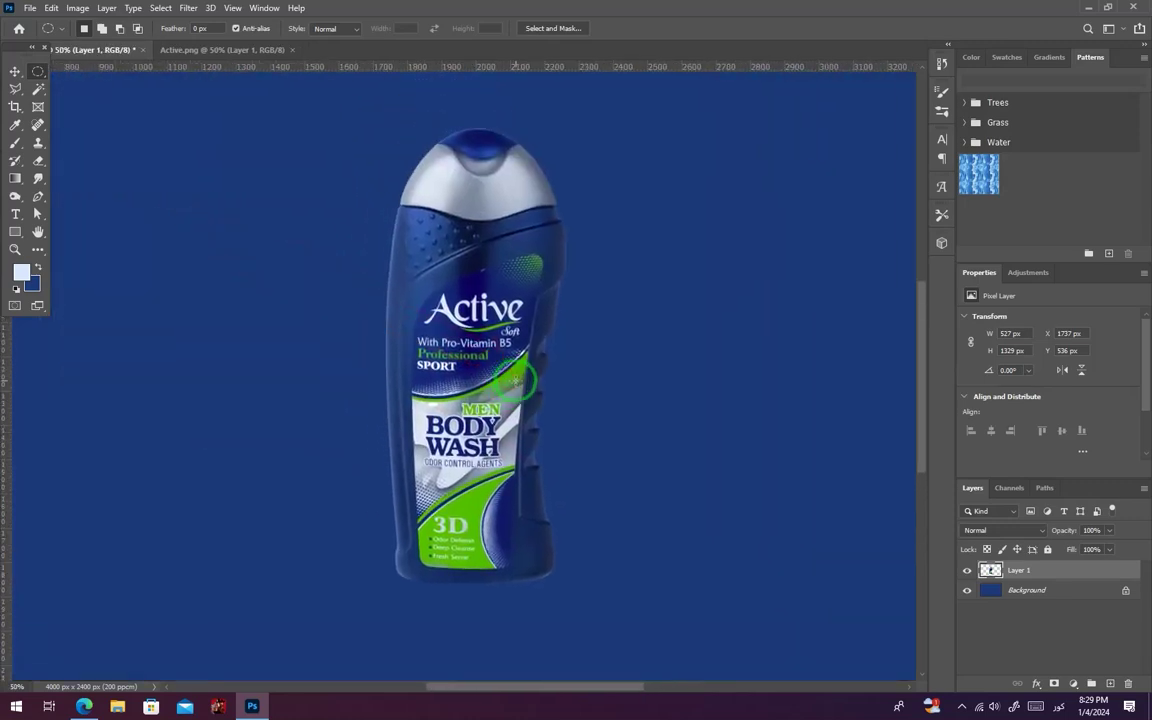
pyautogui.hotkey('ctrl', '-')
pyautogui.moveTo(344, 229); pyautogui.dragTo(503, 352)
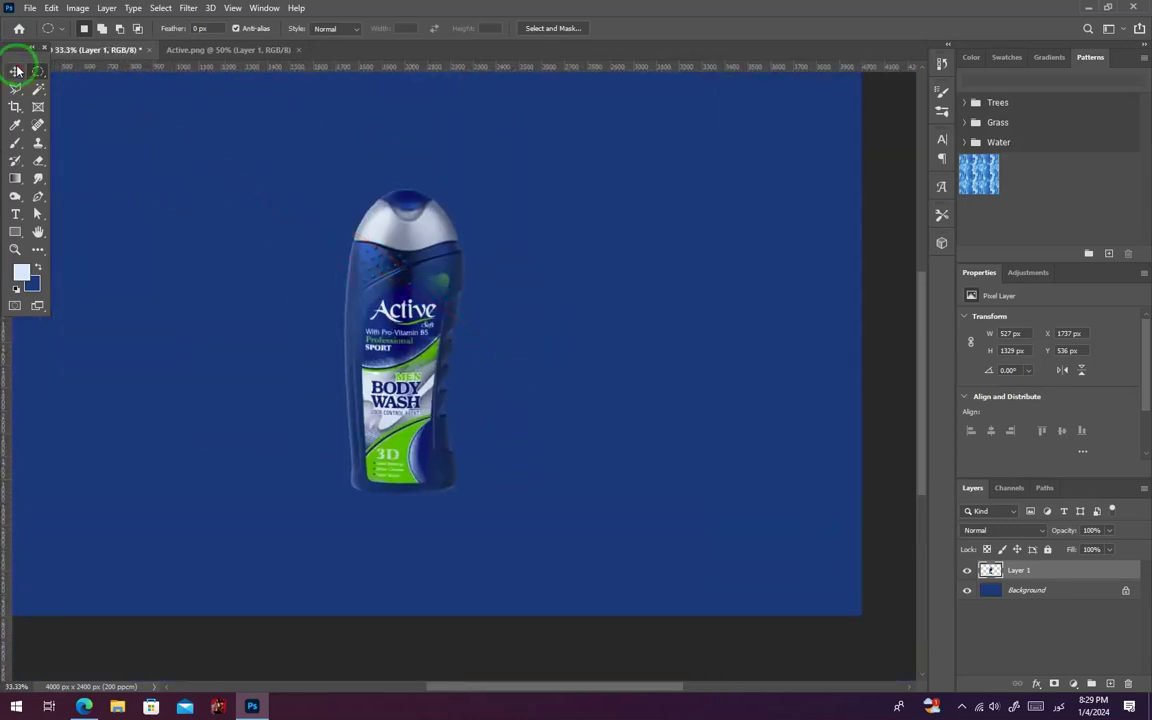
pyautogui.click(16, 70)
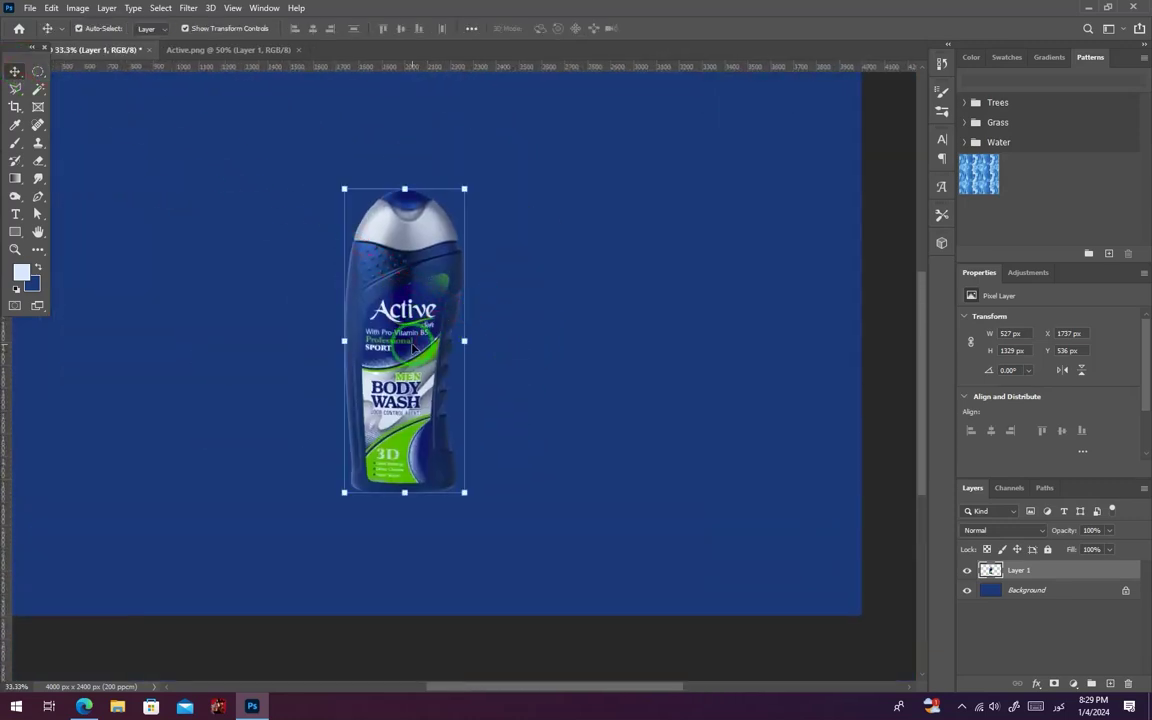
pyautogui.moveTo(1013, 572); pyautogui.dragTo(1109, 683)
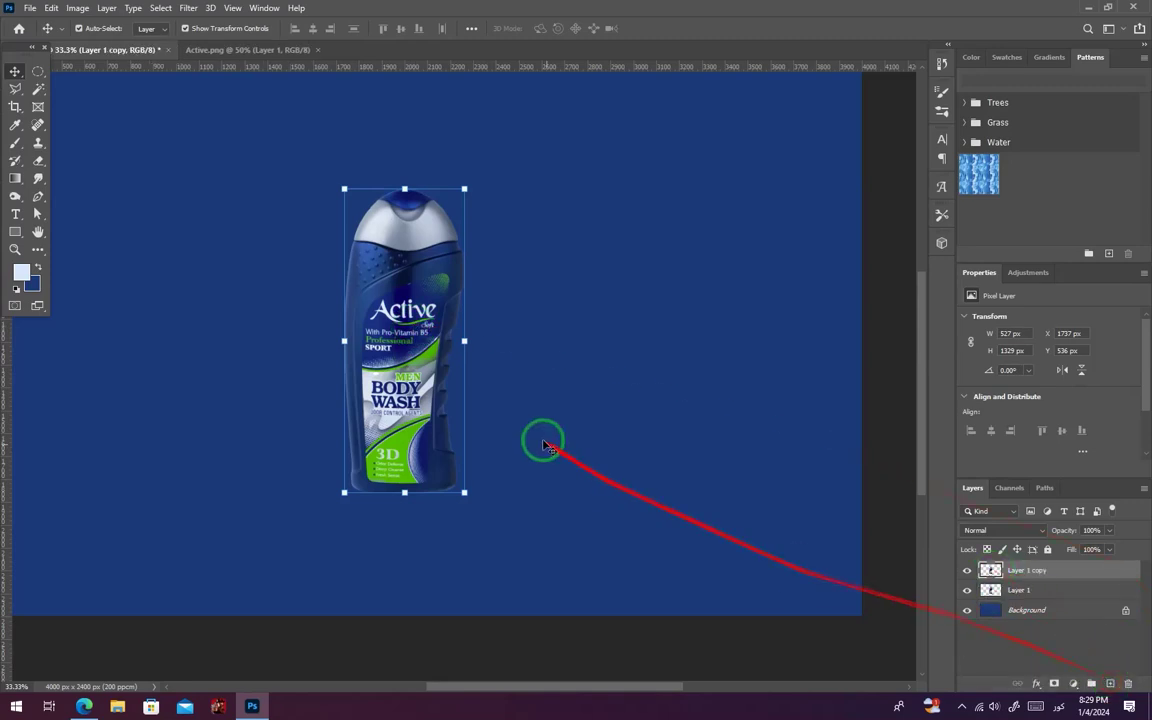
# Mirror the duplicated bottle upside down and place it directly beneath the original as a reflection
pyautogui.moveTo(478, 185); pyautogui.dragTo(360, 458)
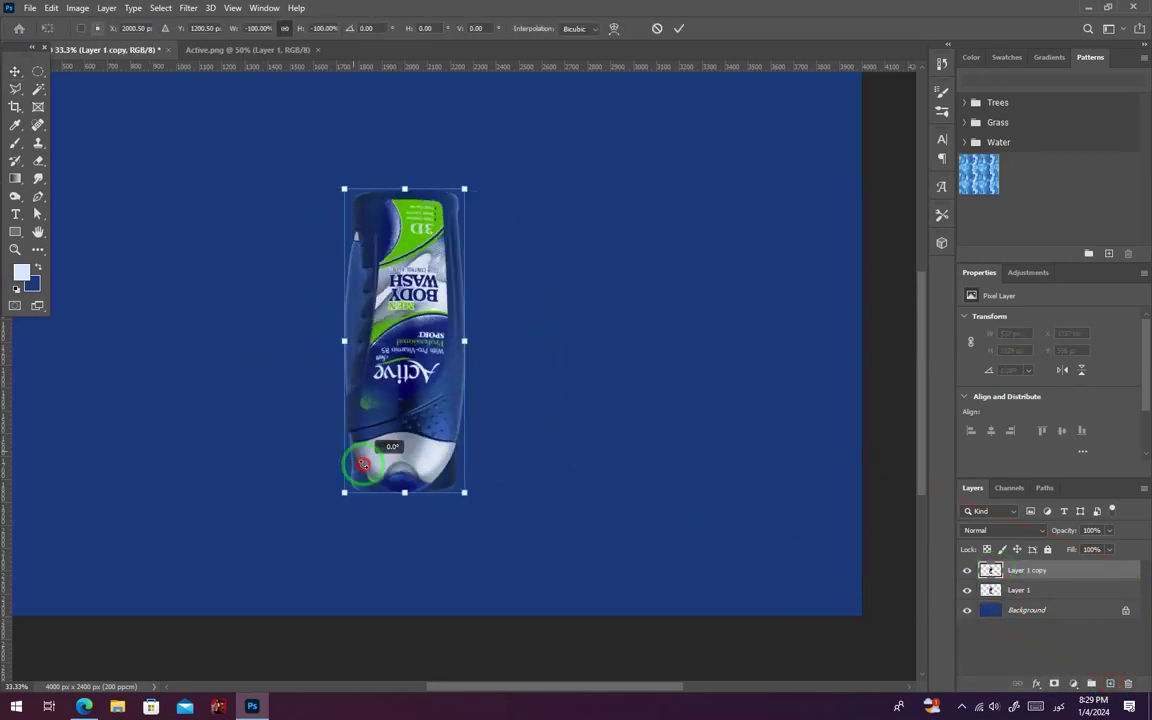
pyautogui.rightClick(393, 399)
pyautogui.click(427, 637)
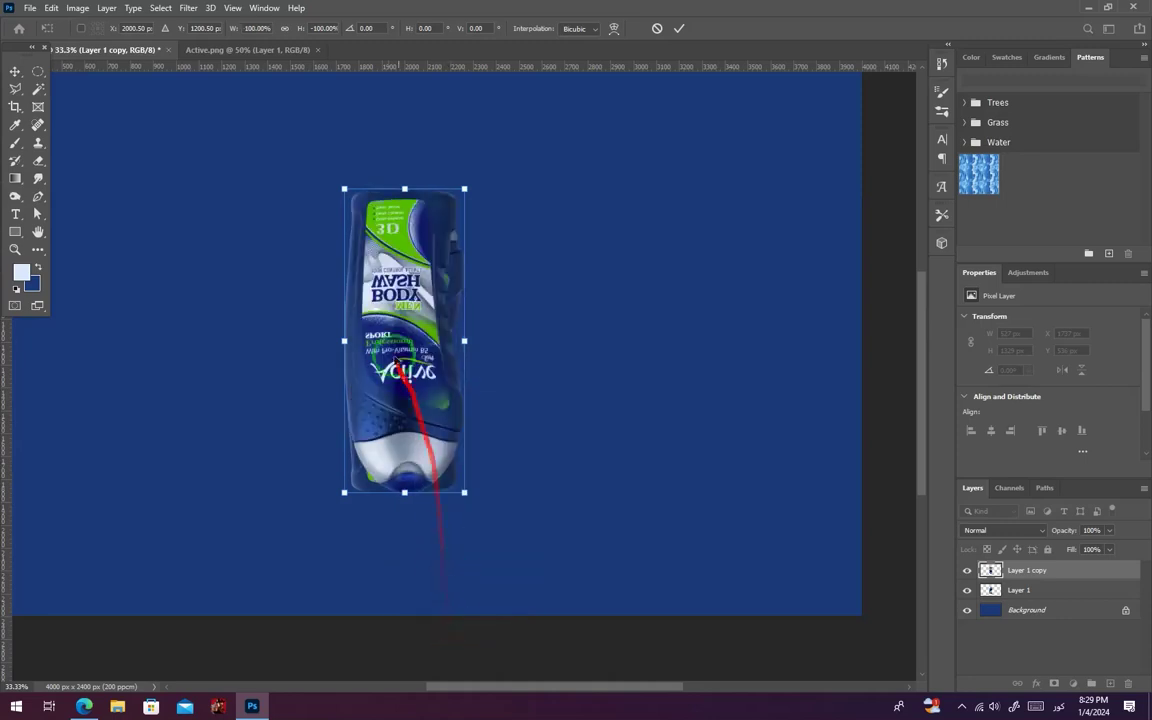
pyautogui.press('Return')
pyautogui.moveTo(404, 322); pyautogui.dragTo(418, 553)
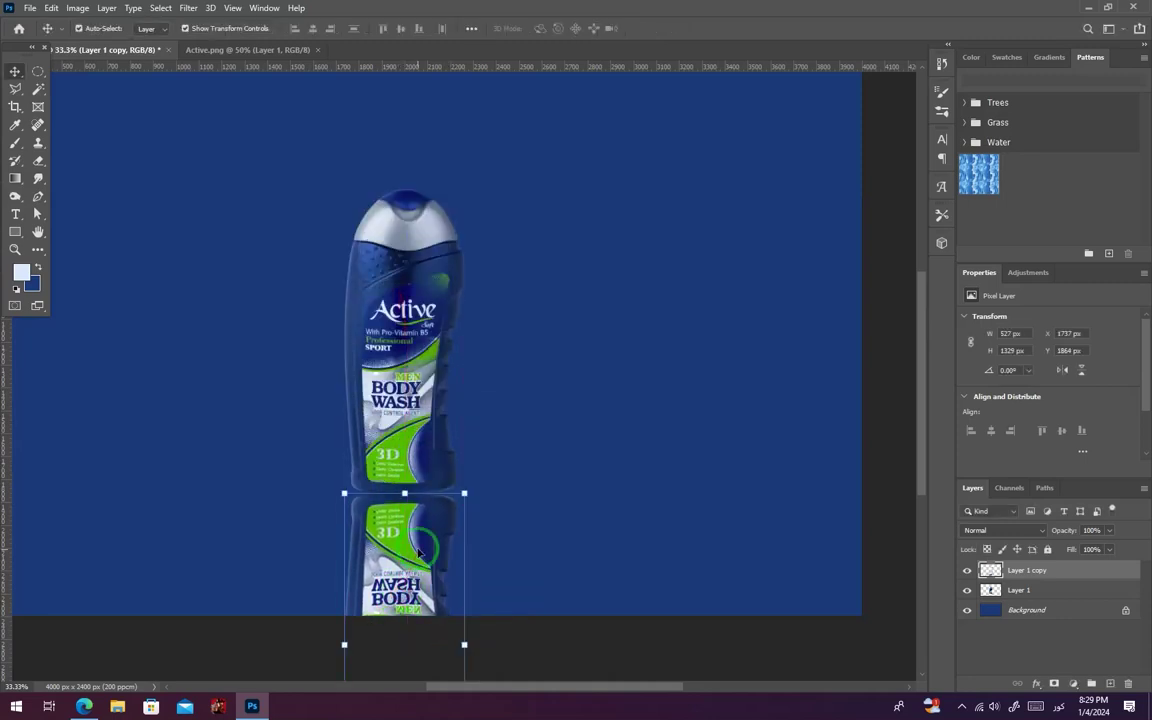
# Warp the mirrored copy, raising its upper corners so its edge follows the bottle's curved base and shifting its side inward
pyautogui.hotkey('ctrl', '+')
pyautogui.moveTo(360, 462); pyautogui.dragTo(510, 293)
pyautogui.rightClick(522, 192)
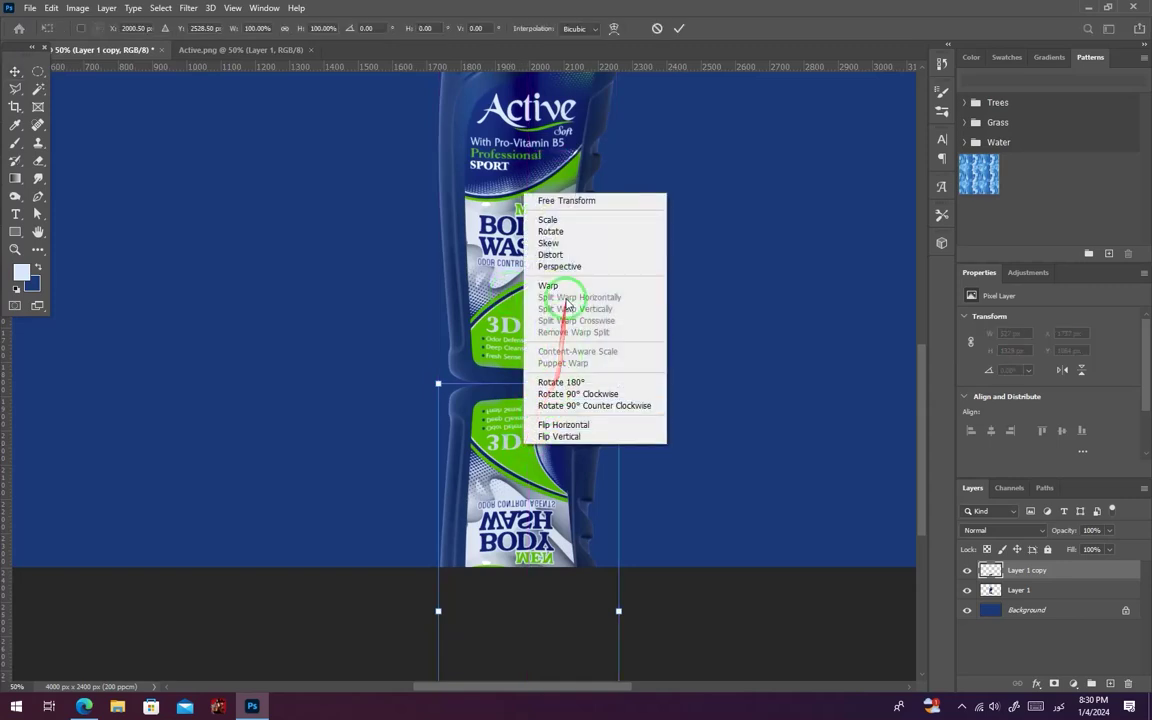
pyautogui.click(545, 283)
pyautogui.moveTo(438, 387); pyautogui.dragTo(438, 354)
pyautogui.moveTo(620, 384); pyautogui.dragTo(621, 355)
pyautogui.moveTo(561, 570); pyautogui.dragTo(566, 570)
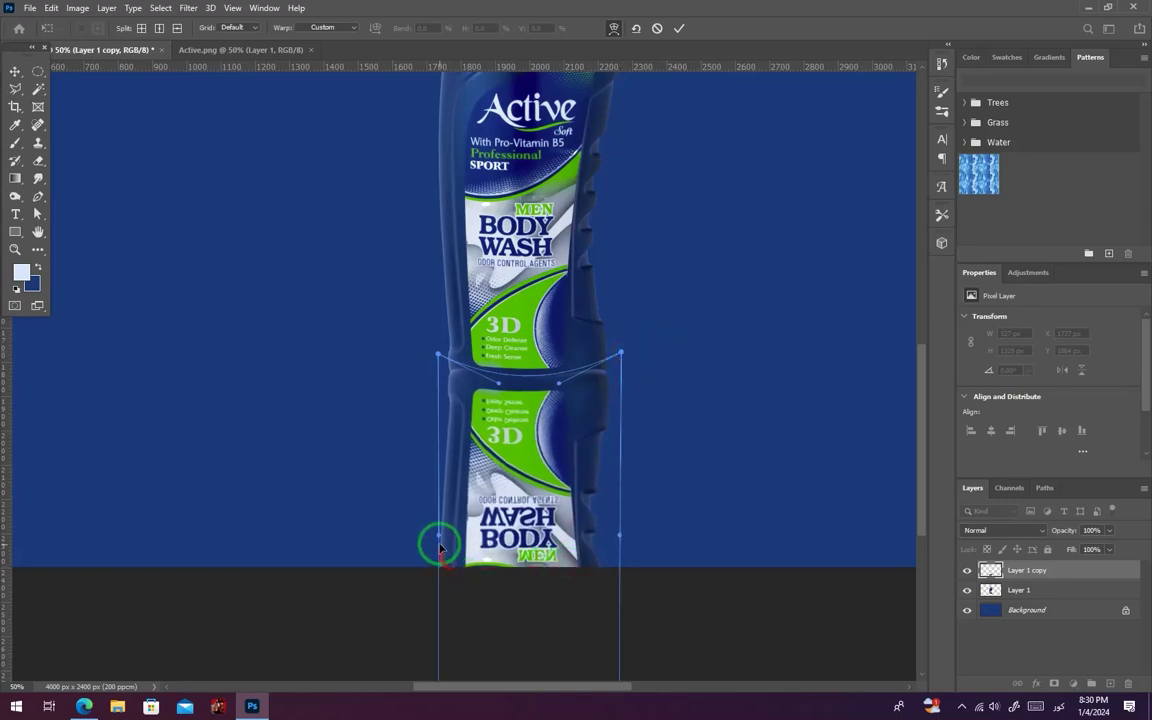
pyautogui.moveTo(439, 546); pyautogui.dragTo(551, 562)
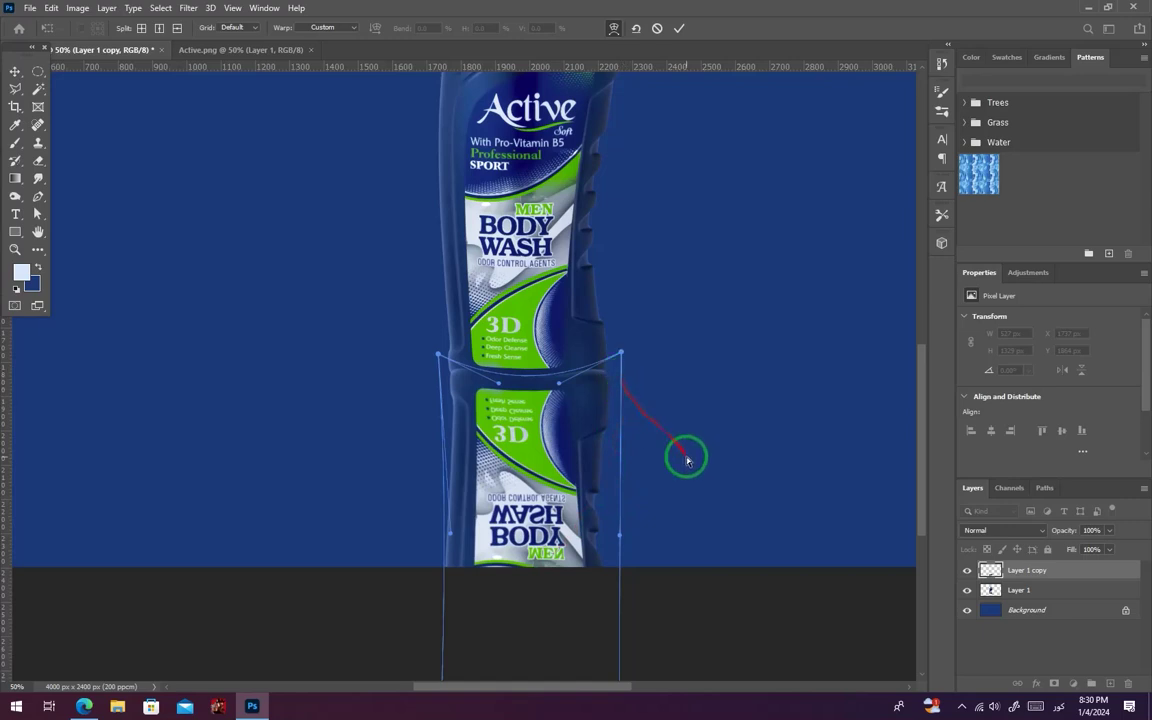
pyautogui.press('Return')
# Move the reflection layer below Layer 1 and adjust its position and tilt slightly to align with the bottle's base
pyautogui.moveTo(1020, 570); pyautogui.dragTo(998, 606)
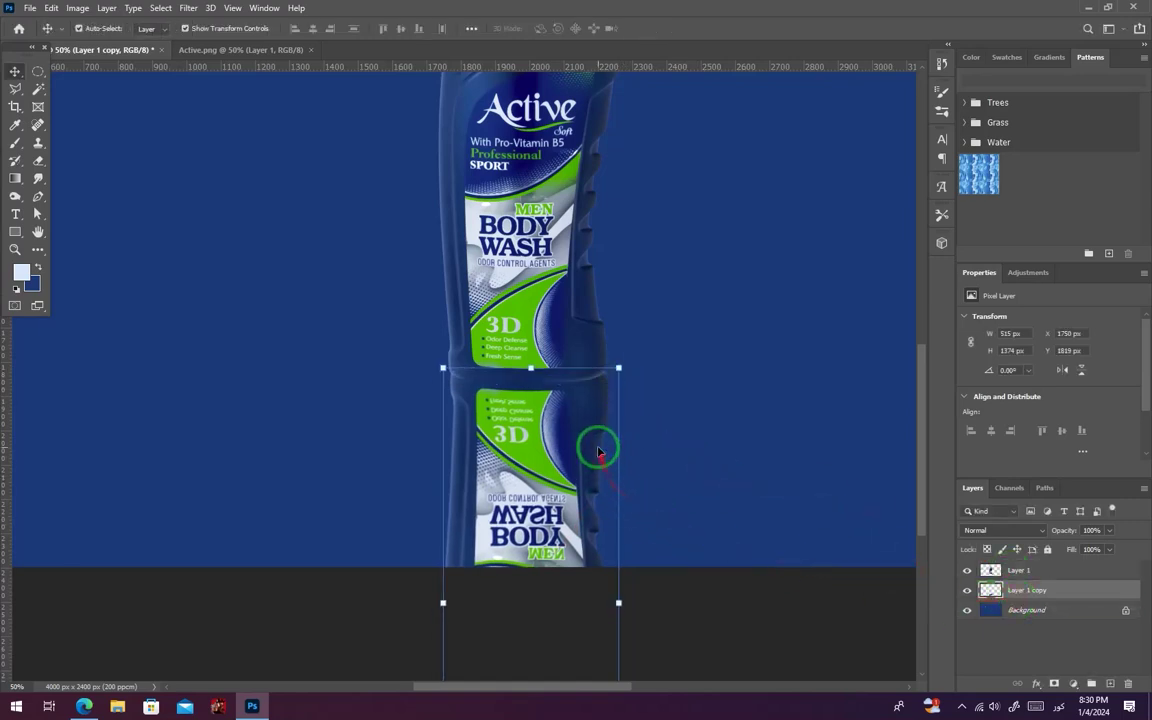
pyautogui.moveTo(580, 413); pyautogui.dragTo(579, 412)
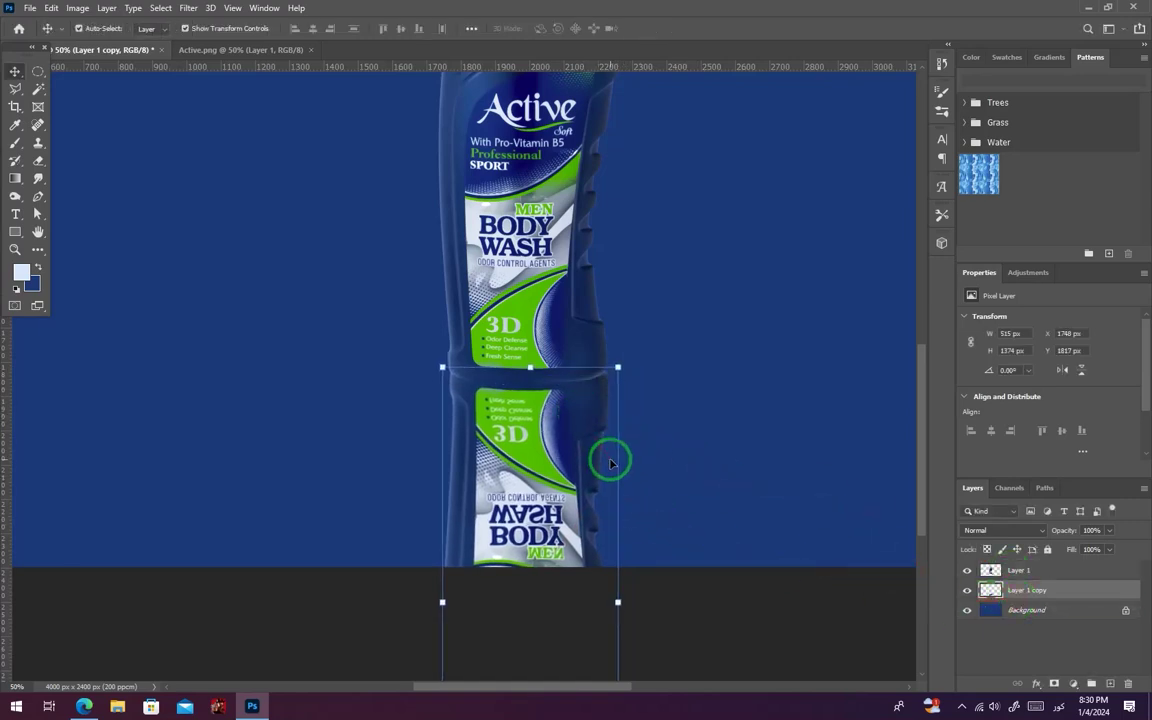
pyautogui.moveTo(633, 363); pyautogui.dragTo(629, 368)
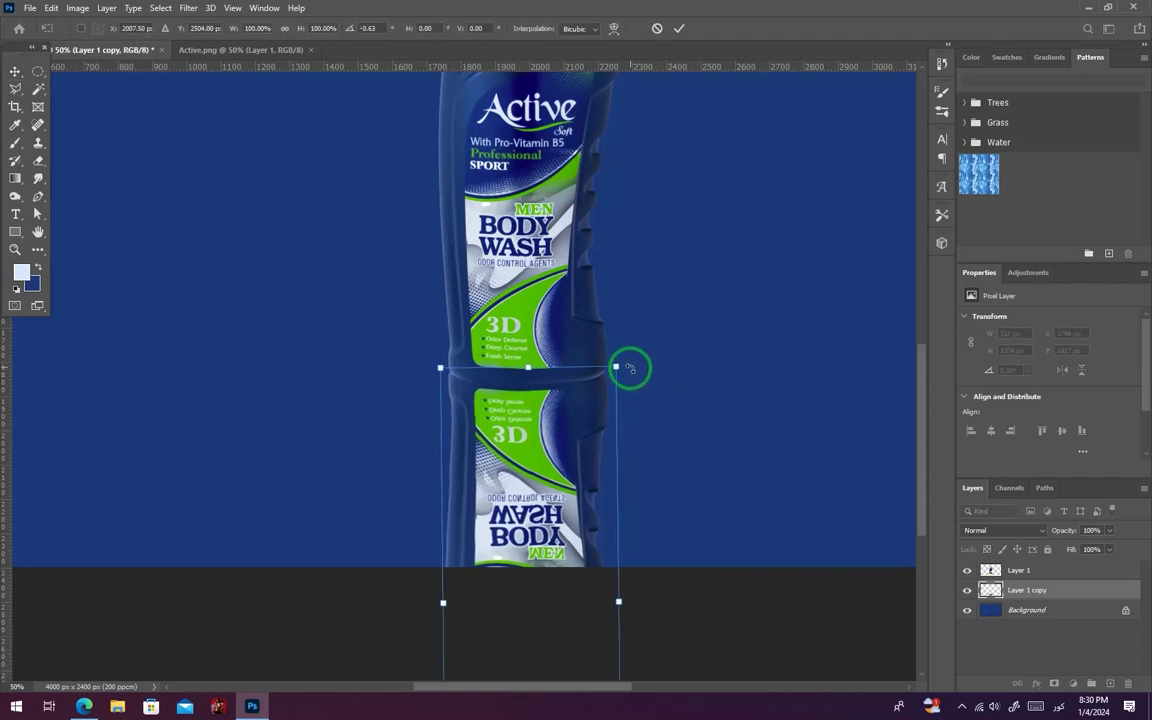
pyautogui.press('Escape')
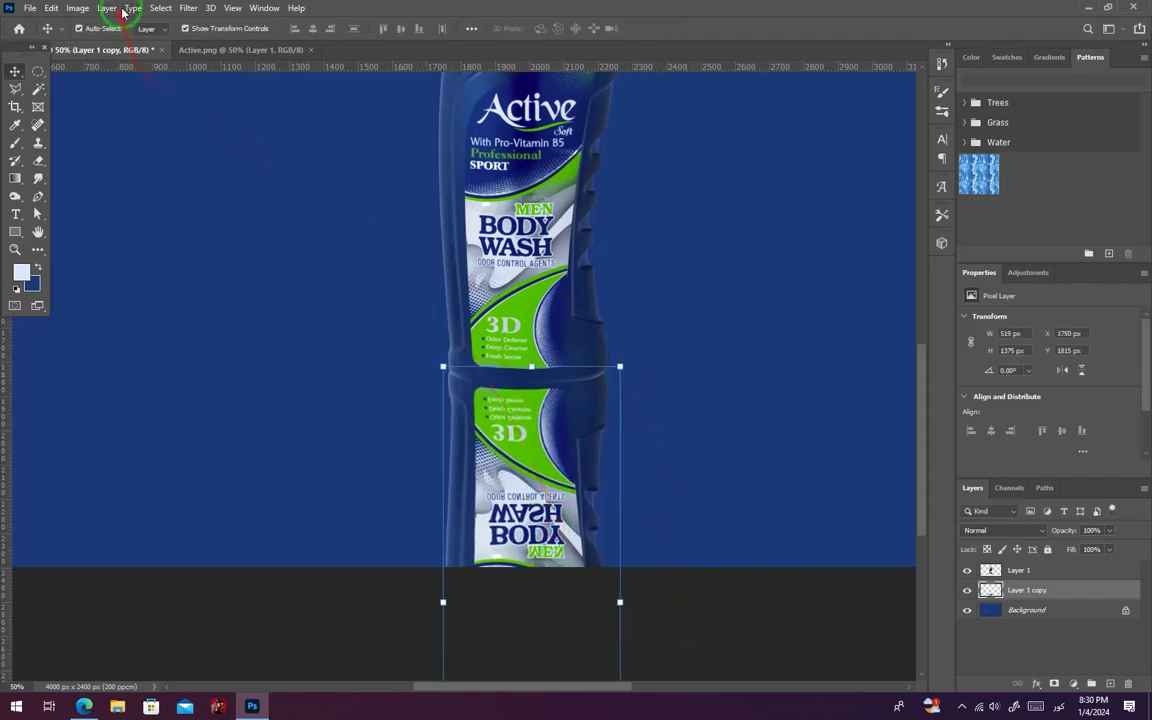
# Apply a Path Blur to the reflection with 19% speed and a path slanting diagonally down to the right
pyautogui.click(77, 8)
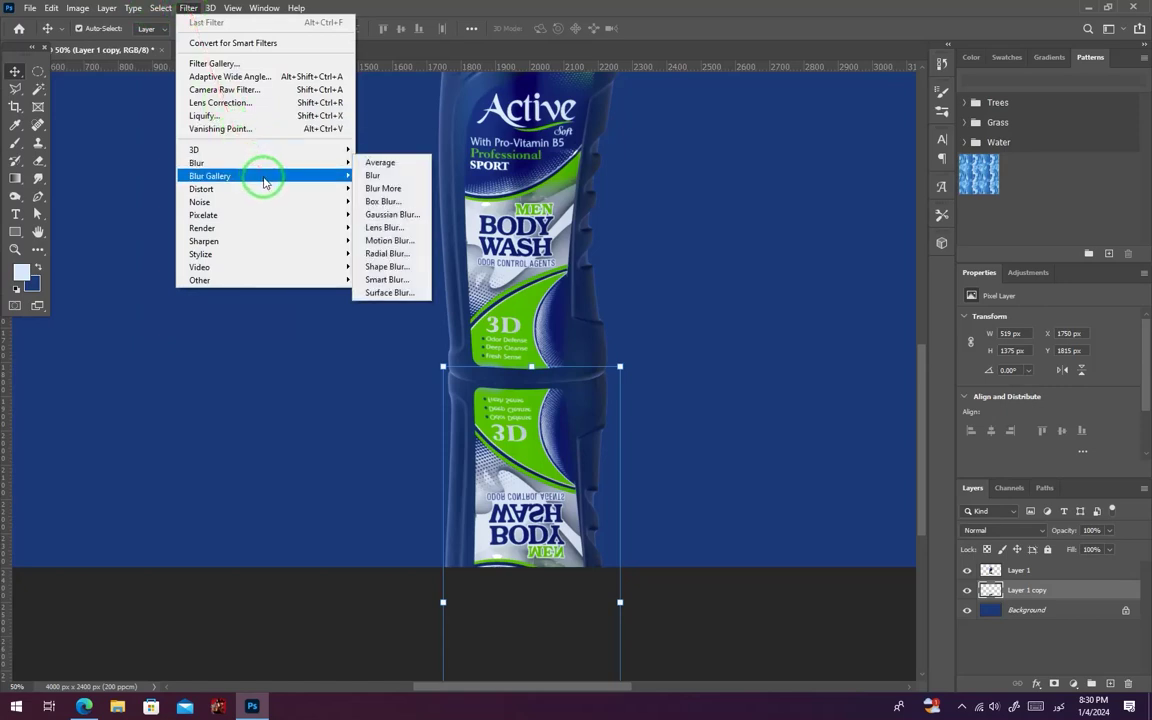
pyautogui.moveTo(257, 177)
pyautogui.click(390, 215)
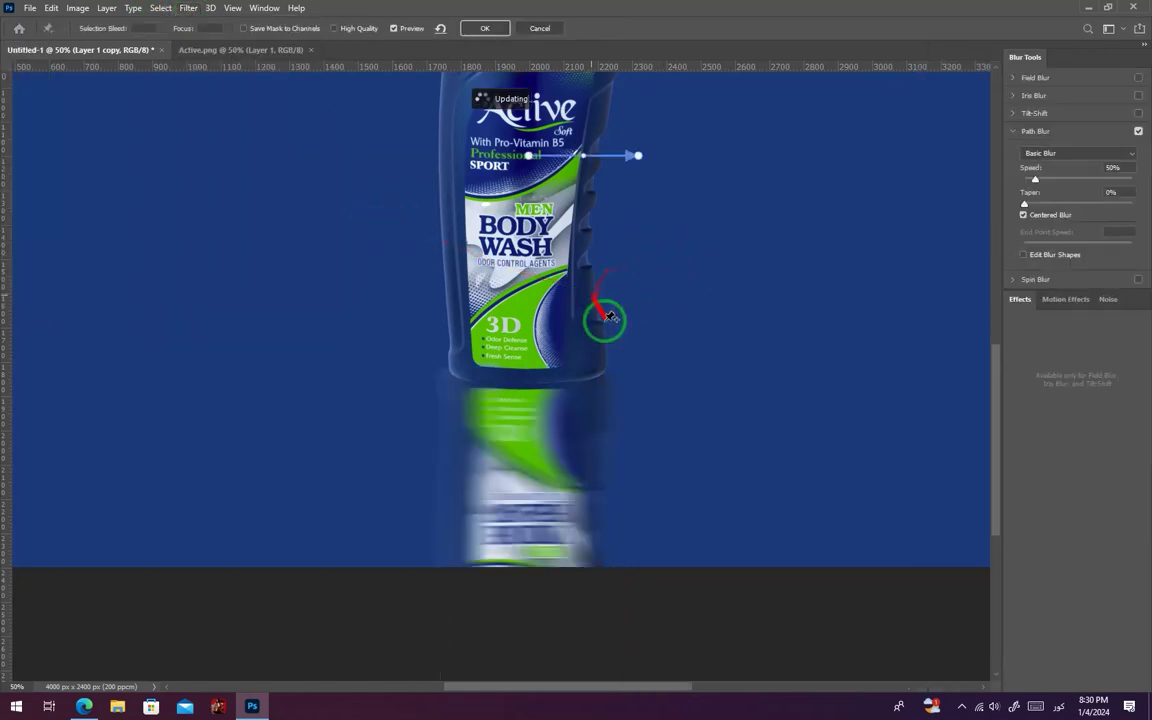
pyautogui.moveTo(1035, 185); pyautogui.dragTo(1029, 190)
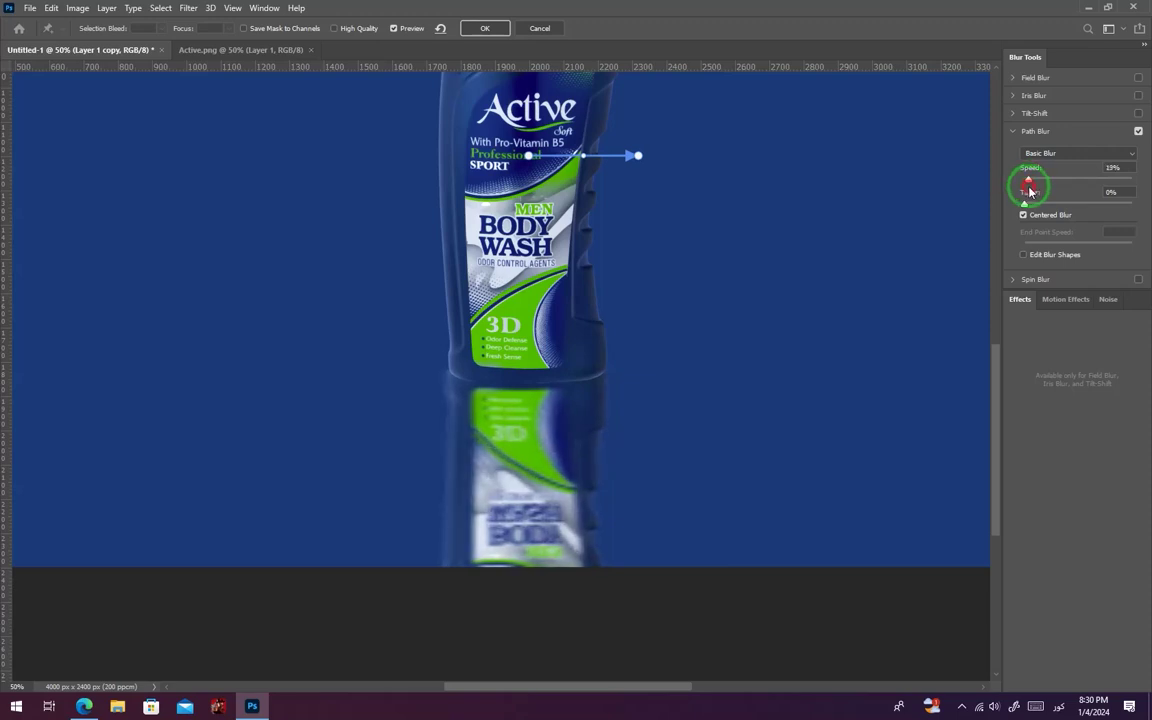
pyautogui.moveTo(638, 156); pyautogui.dragTo(607, 231)
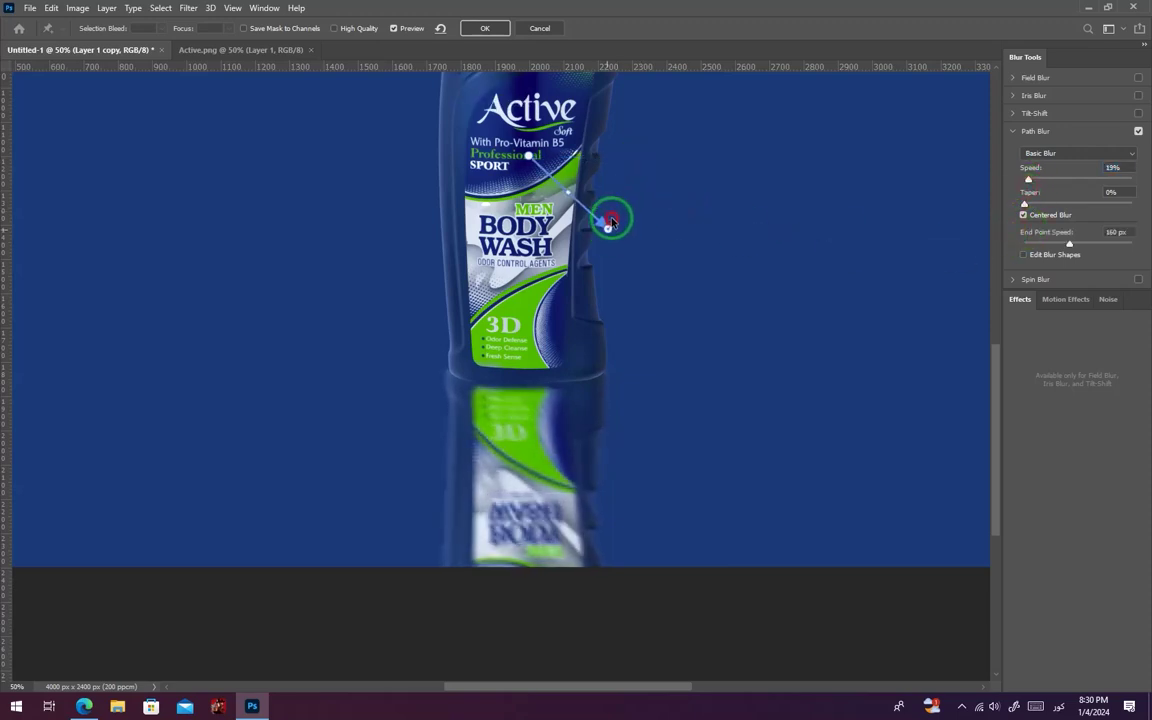
pyautogui.press('Return')
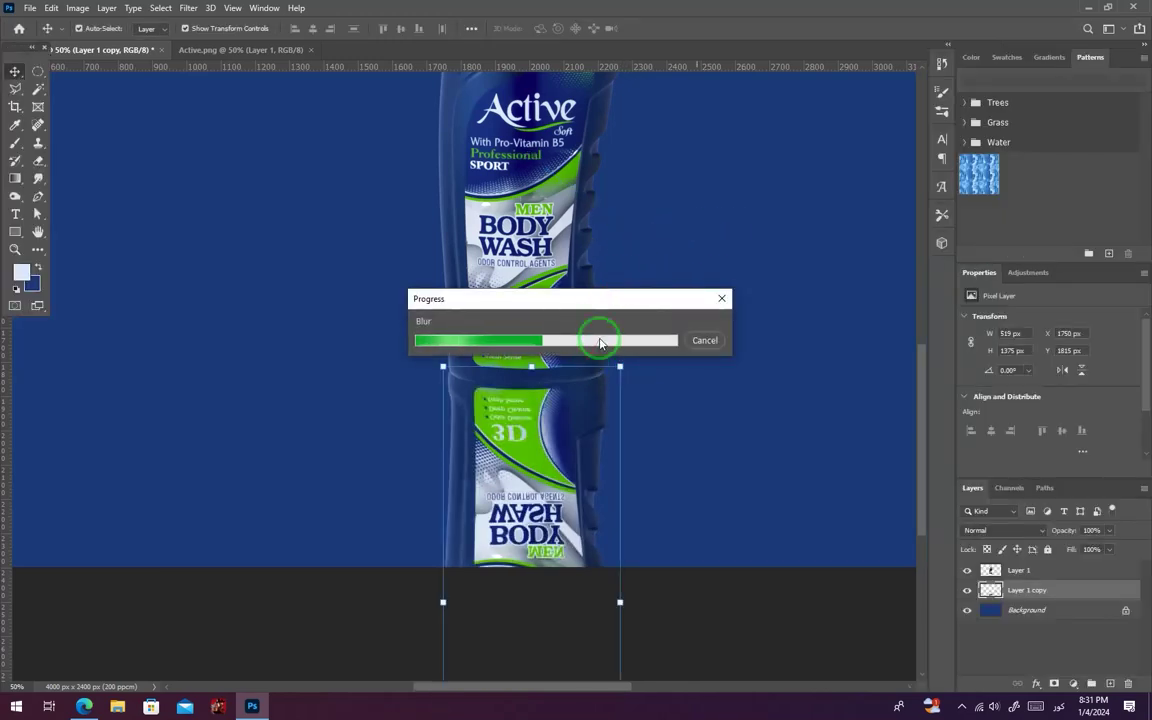
# Add a new layer between the bottle and its reflection and set up a flattened soft round brush of 1102 px
pyautogui.click(37, 72)
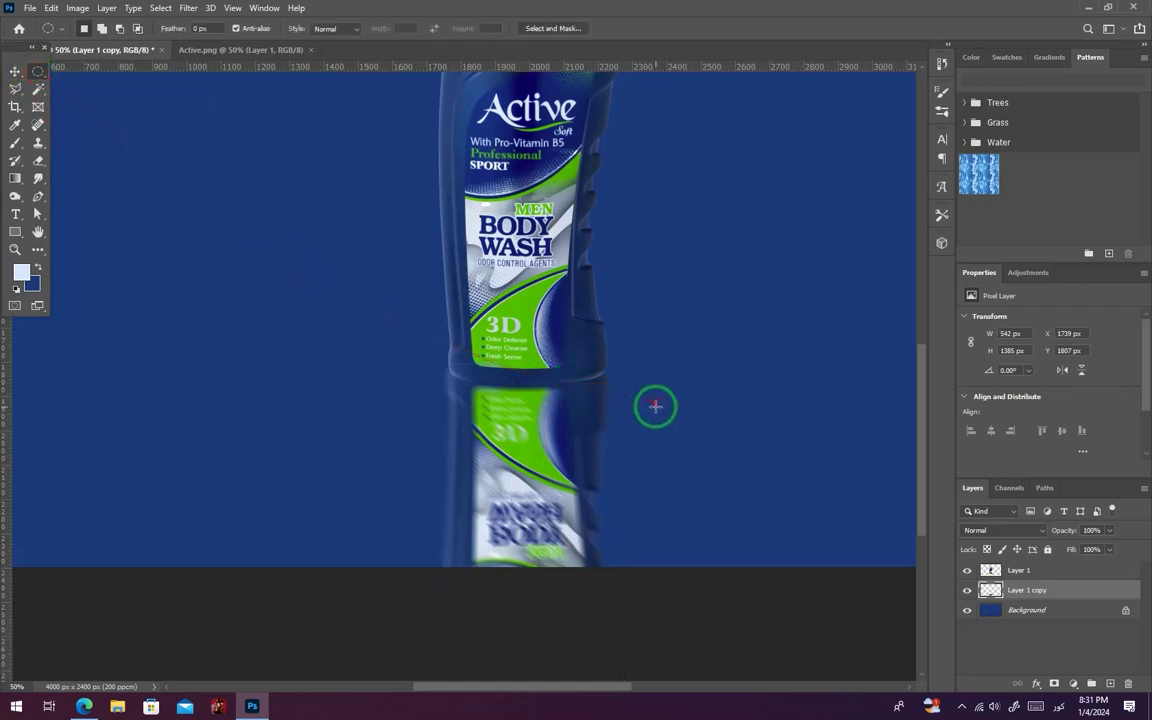
pyautogui.click(1091, 681)
pyautogui.click(15, 142)
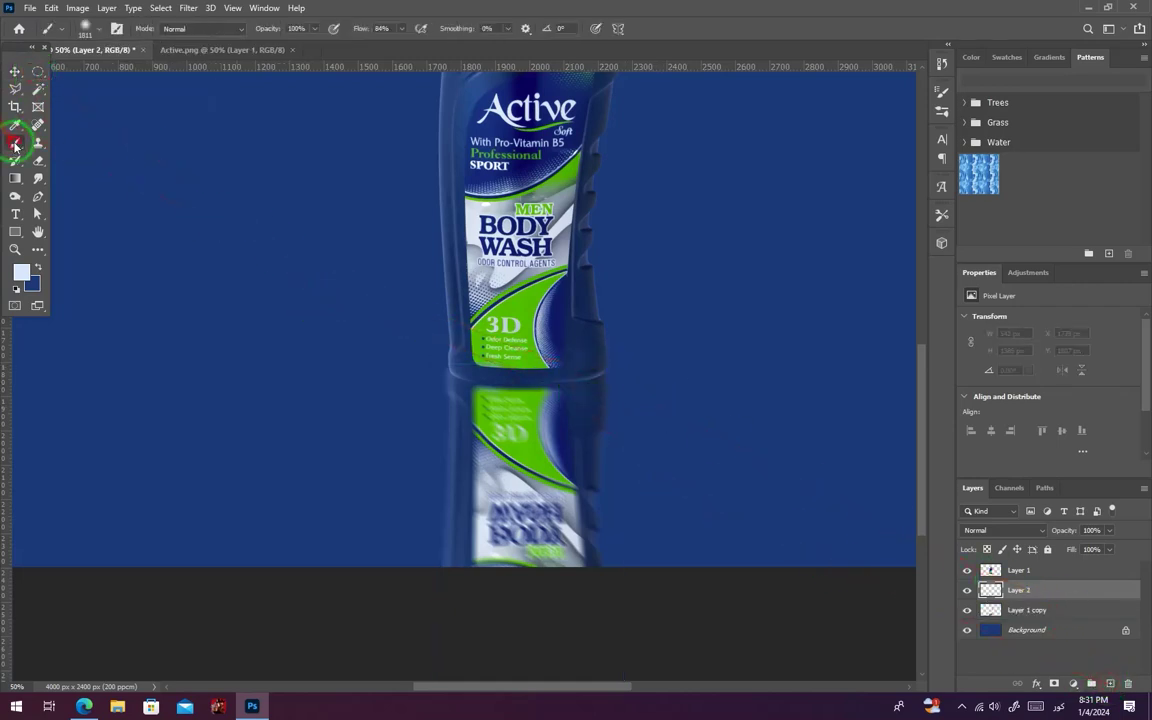
pyautogui.rightClick(519, 355)
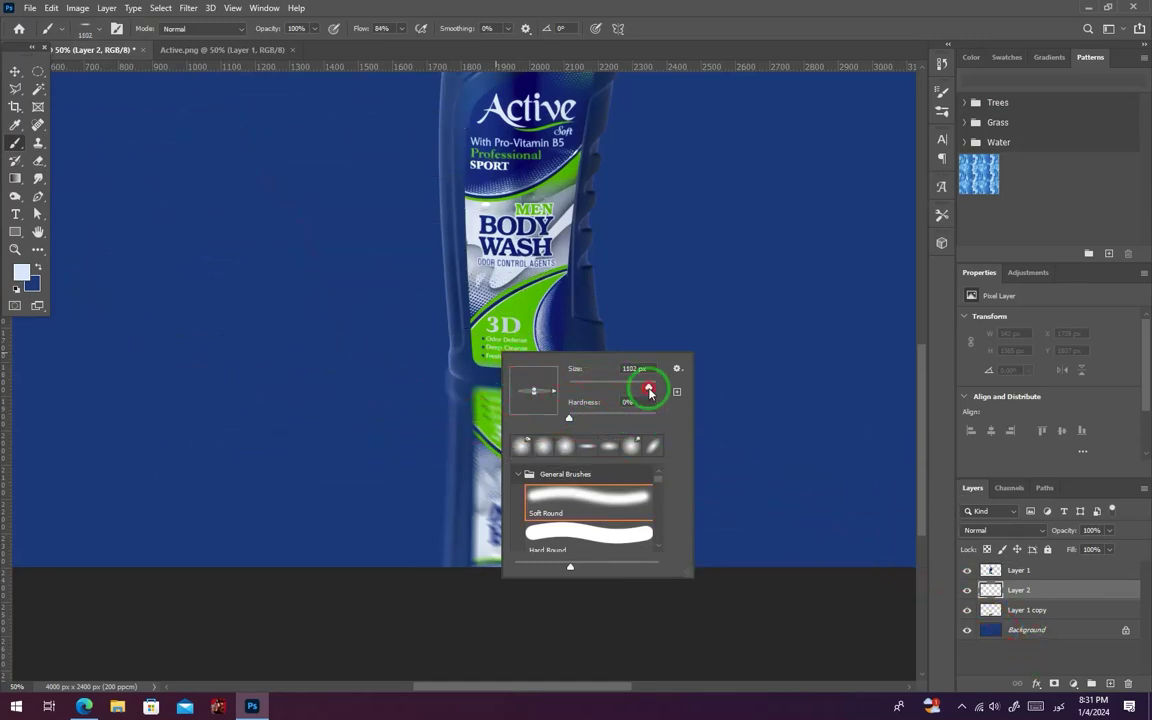
pyautogui.click(452, 373)
pyautogui.hotkey('ctrl', 'z')
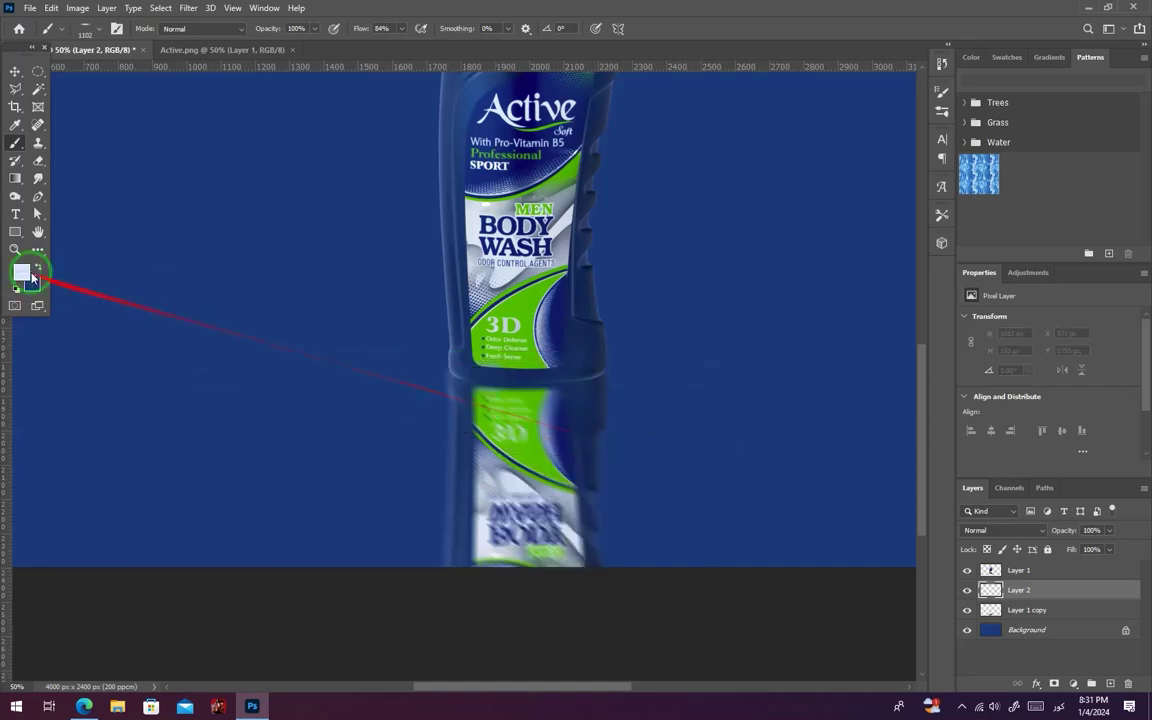
# Set the foreground colour to black, paint a flat soft shadow at the bottle's base and shift it toward the bottle's right side
pyautogui.click(32, 278)
pyautogui.click(725, 527)
pyautogui.press('Return')
pyautogui.click(548, 383)
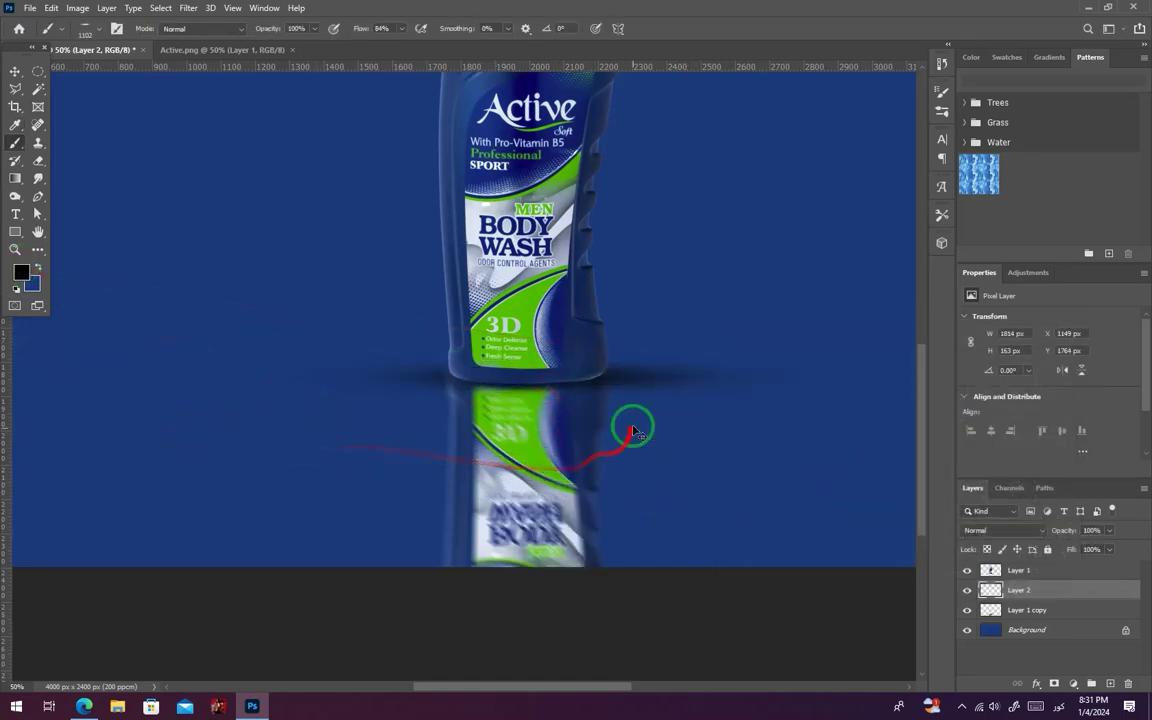
pyautogui.hotkey('ctrl', 'z')
pyautogui.click(606, 375)
pyautogui.click(14, 70)
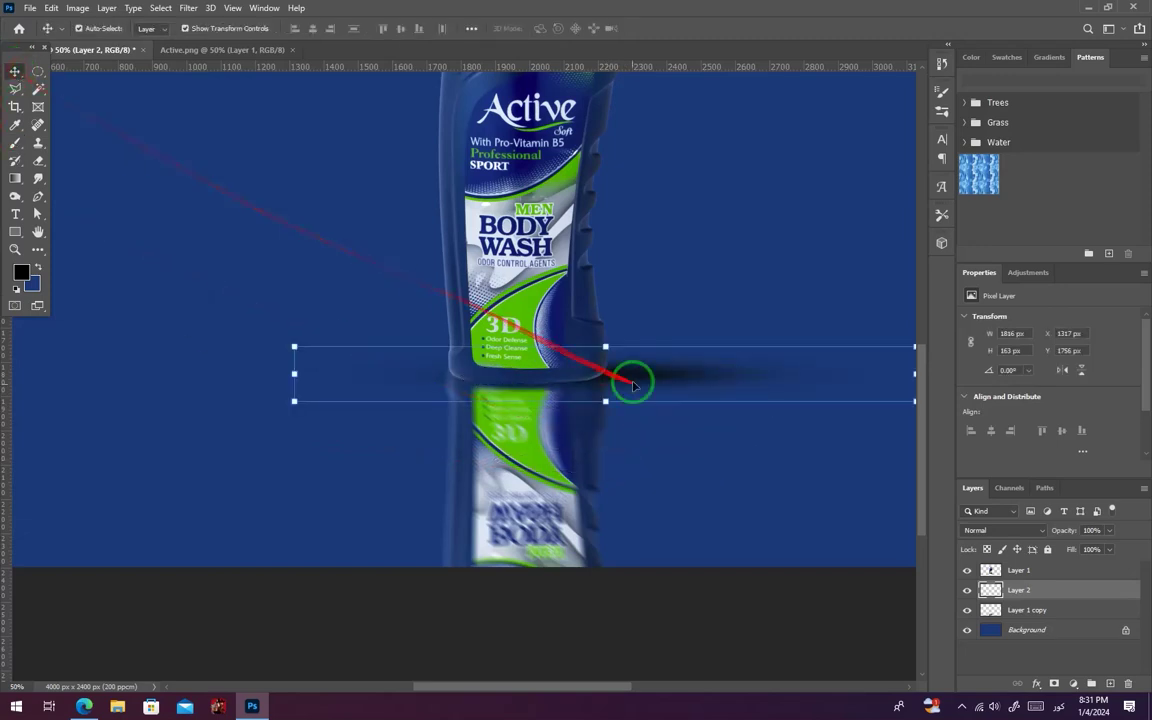
pyautogui.moveTo(645, 379); pyautogui.dragTo(689, 386)
# Resize the soft round brush to 495 px and darken the shadow on Layer 2 directly beneath the bottle's base
pyautogui.click(15, 142)
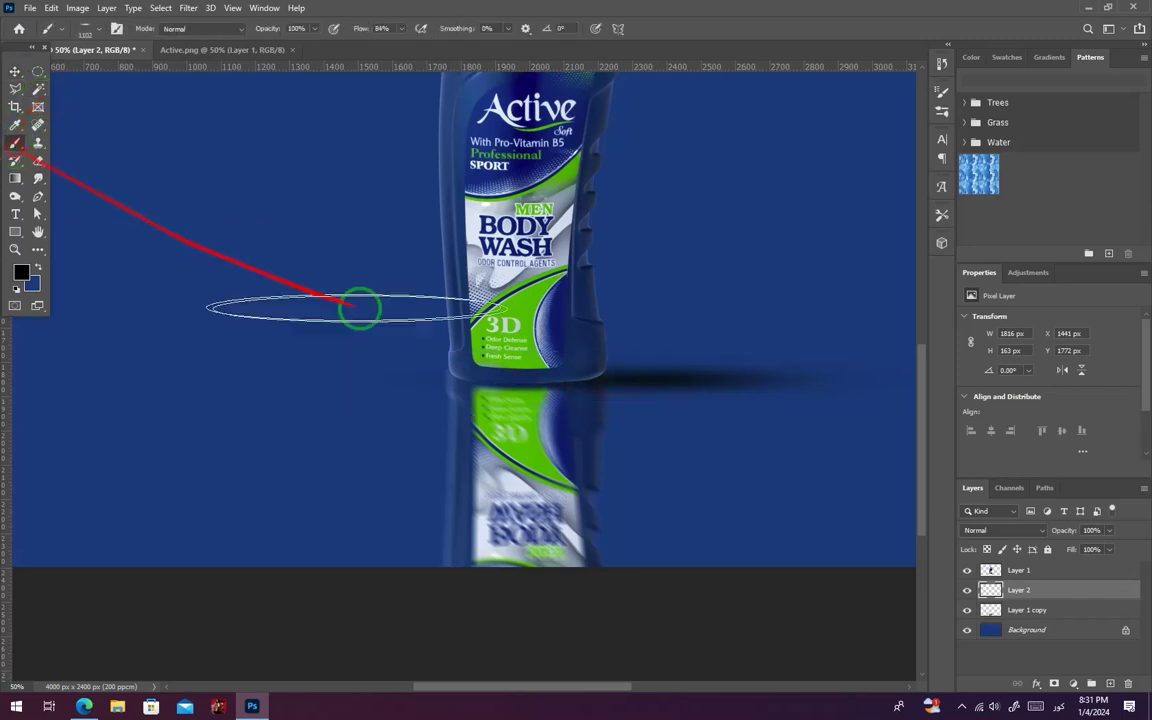
pyautogui.rightClick(628, 402)
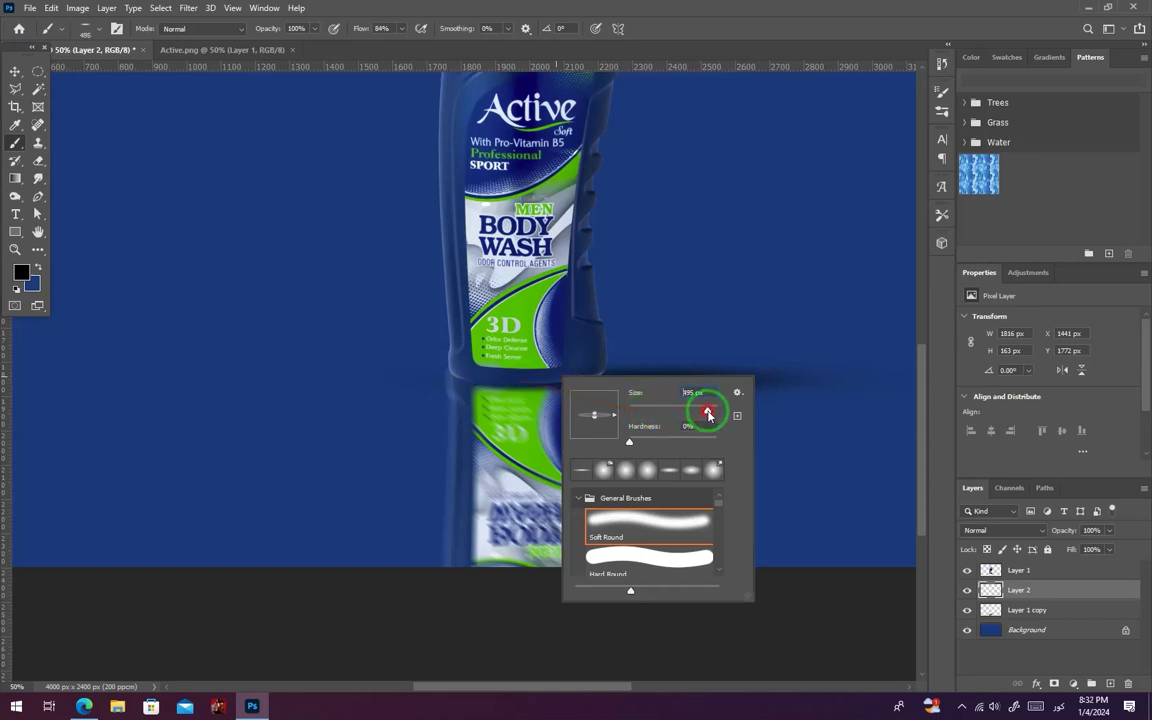
pyautogui.rightClick(502, 356)
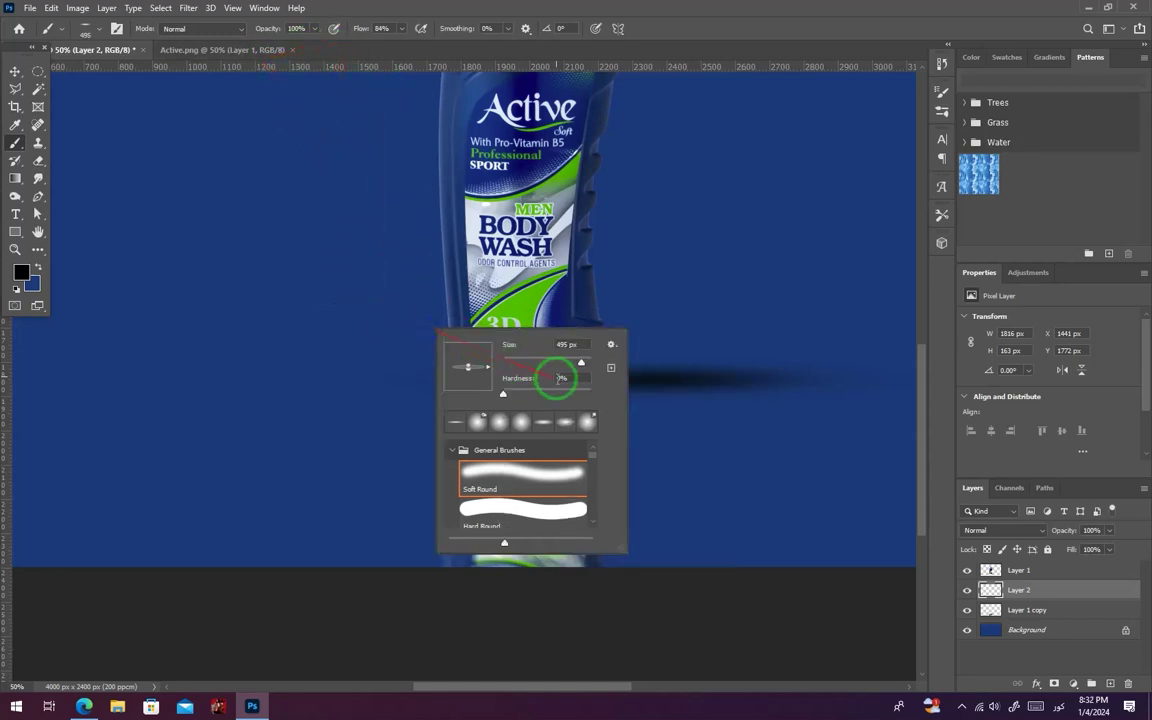
pyautogui.rightClick(538, 301)
pyautogui.press('Return')
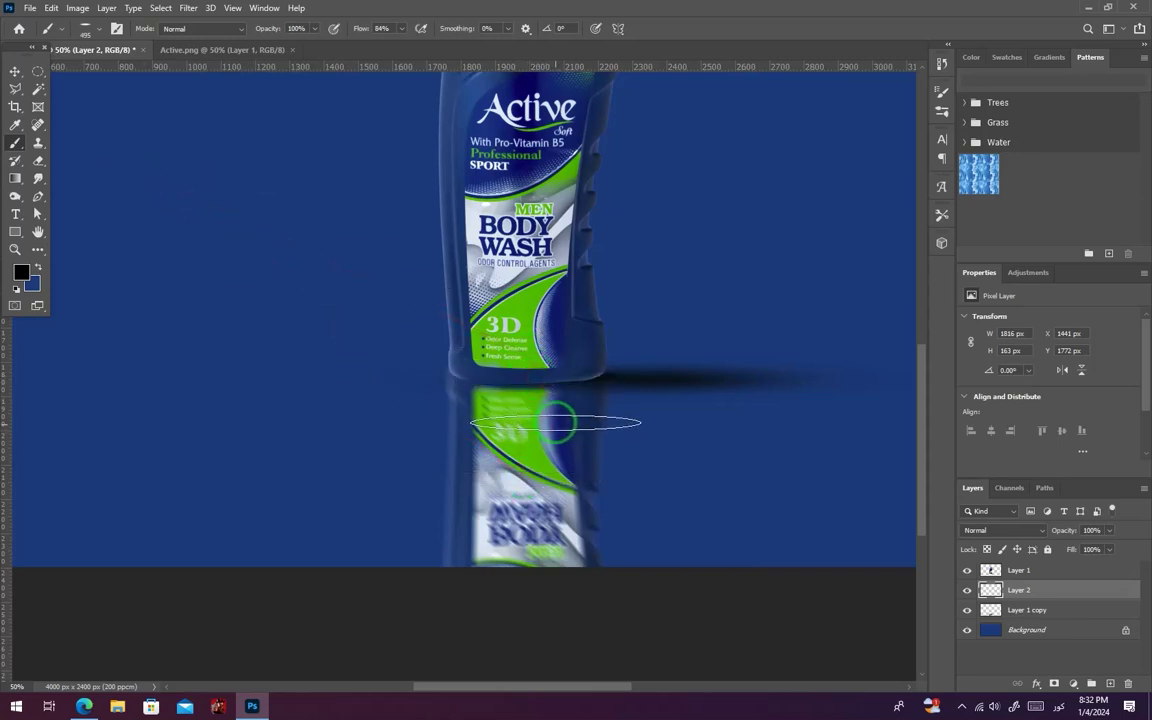
# Nudge the reflection layer slightly to the right so it lines up with the bottle's base
pyautogui.click(15, 71)
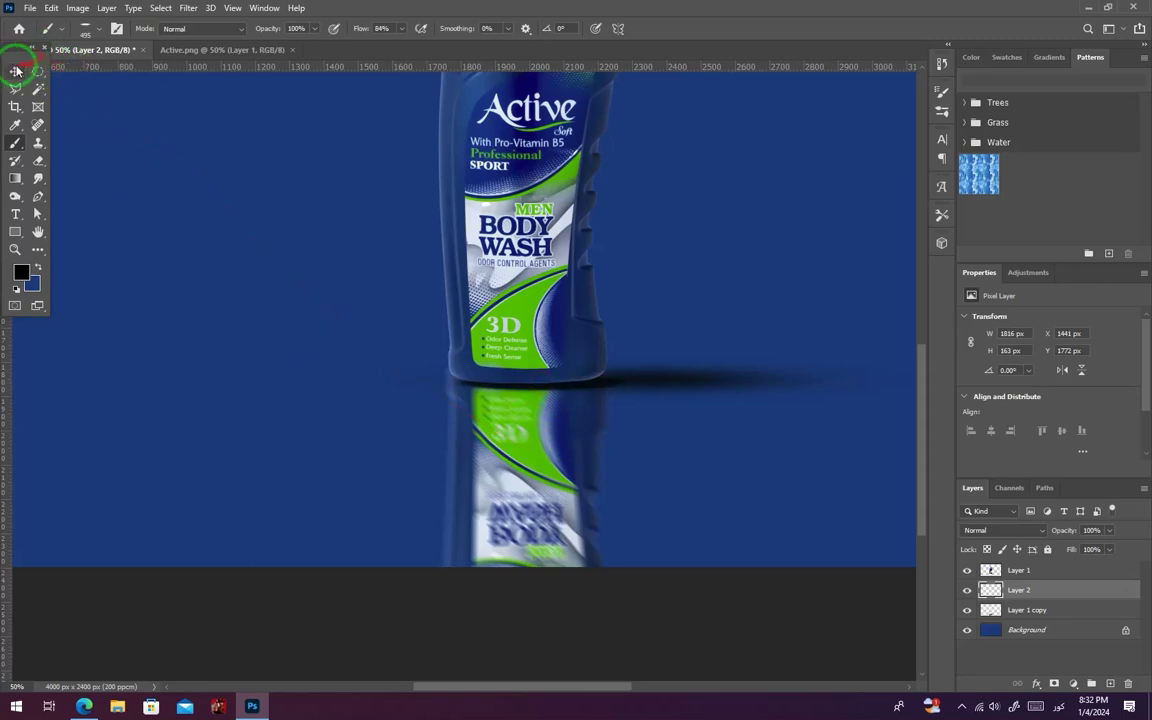
pyautogui.click(460, 408)
pyautogui.click(460, 408)
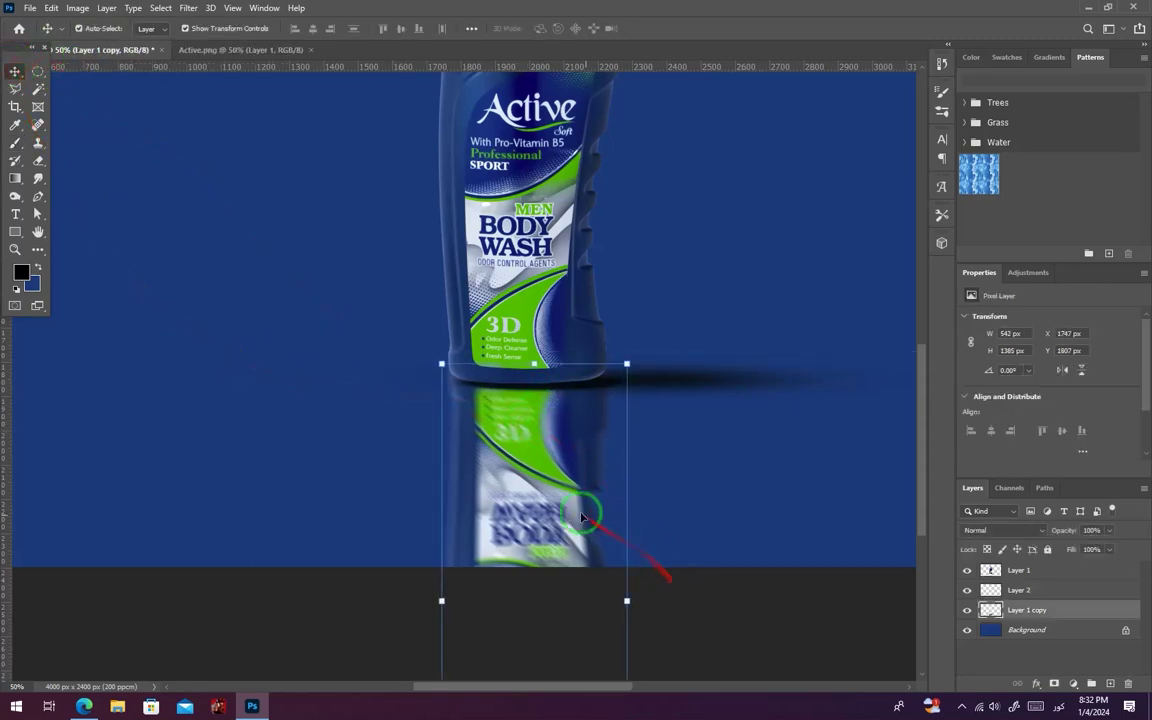
pyautogui.click(665, 601)
pyautogui.click(596, 390)
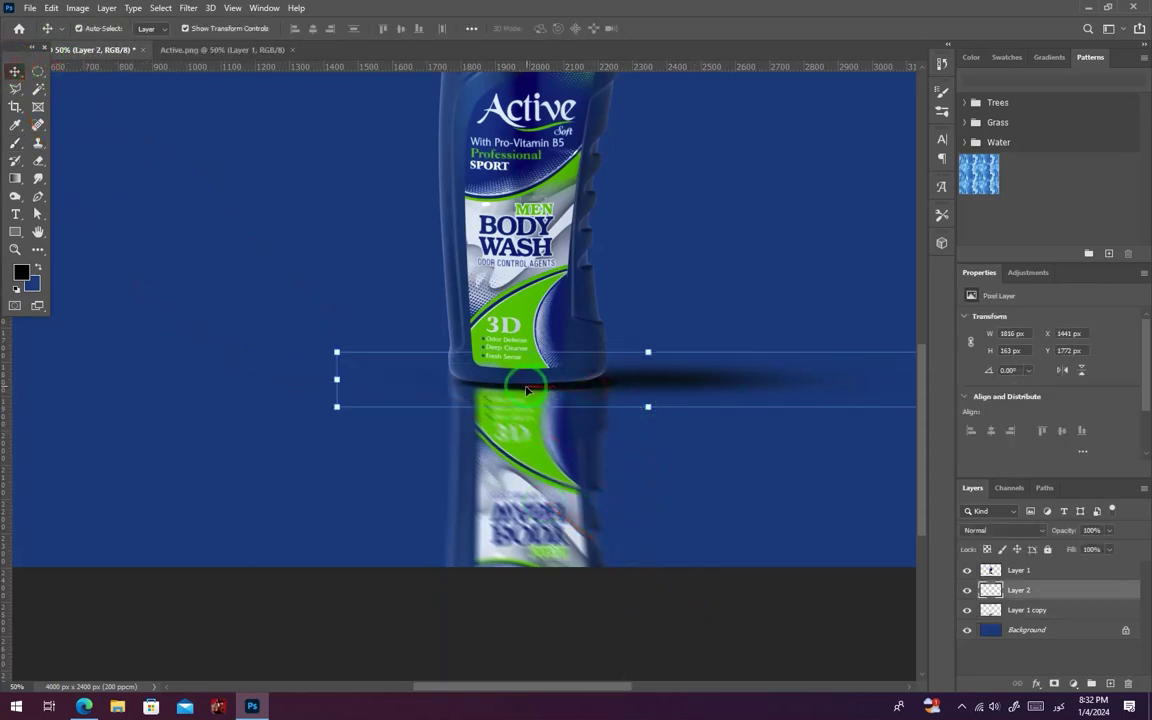
# Try shifting the shadow layer slightly down and to the right, and undo the move
pyautogui.scroll(-5, 640, 500)
pyautogui.scroll(4, 640, 495)
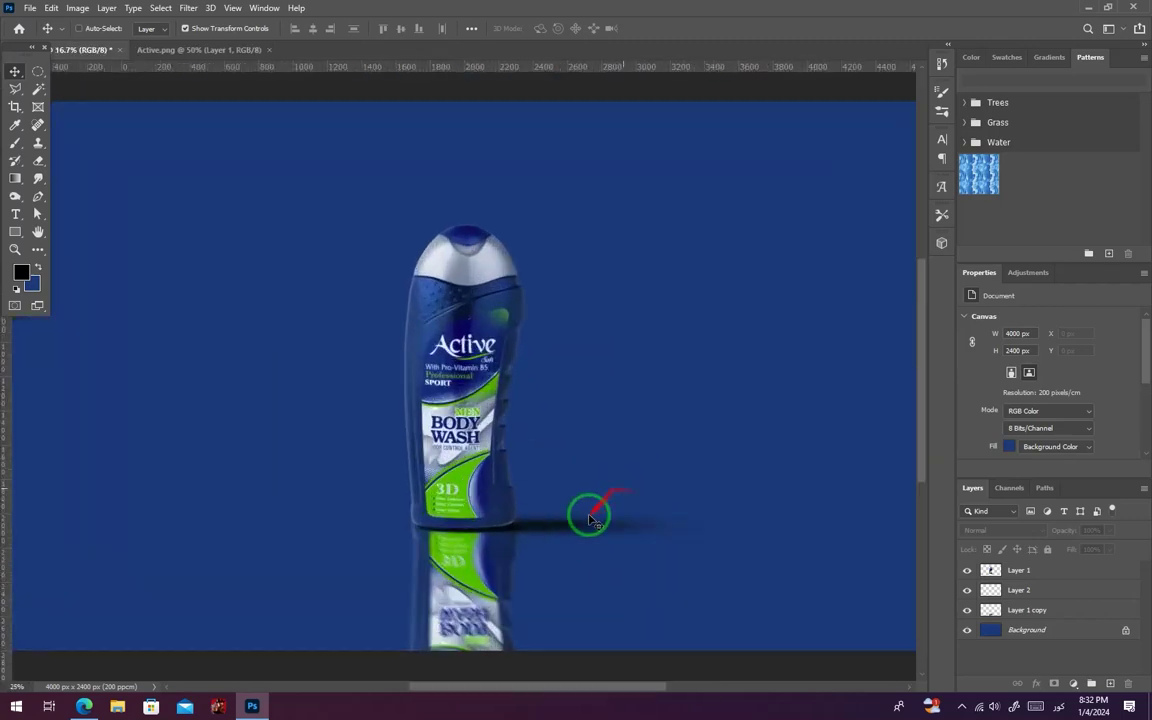
pyautogui.moveTo(566, 530); pyautogui.dragTo(571, 535)
pyautogui.hotkey('ctrl', 'z')
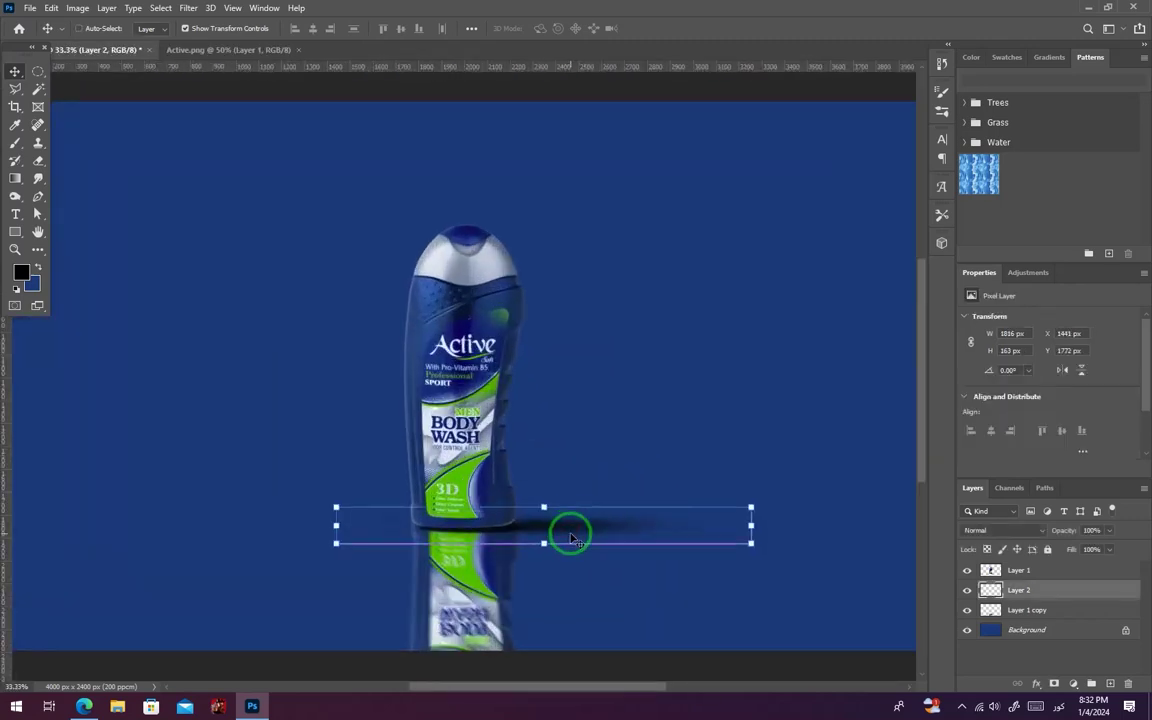
# Add a new layer above the shadow and paint a thin black contact shadow about 577 px wide under the bottle's base
pyautogui.click(1110, 683)
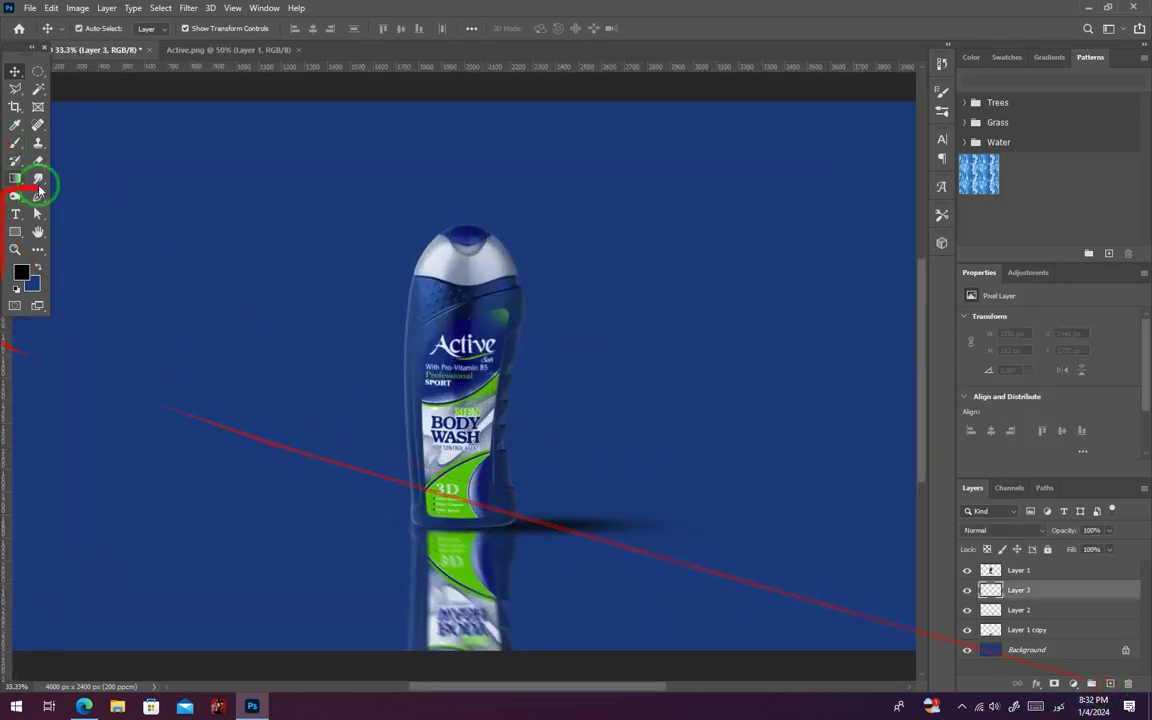
pyautogui.click(16, 148)
pyautogui.click(465, 524)
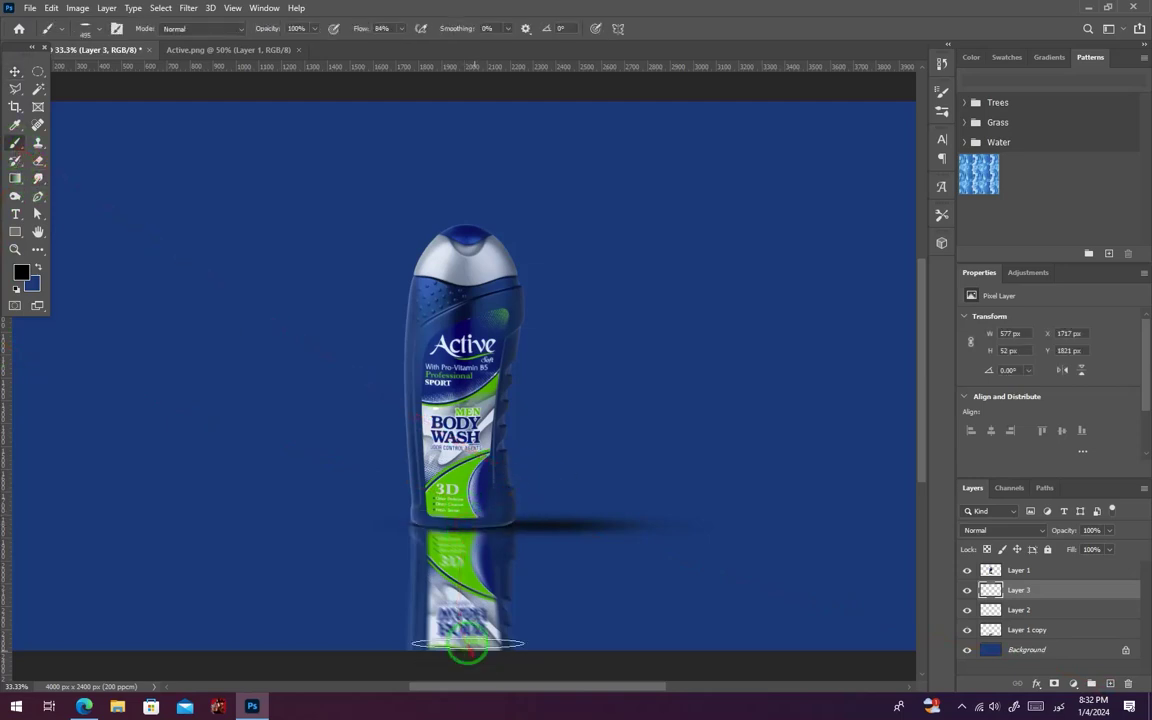
pyautogui.click(15, 71)
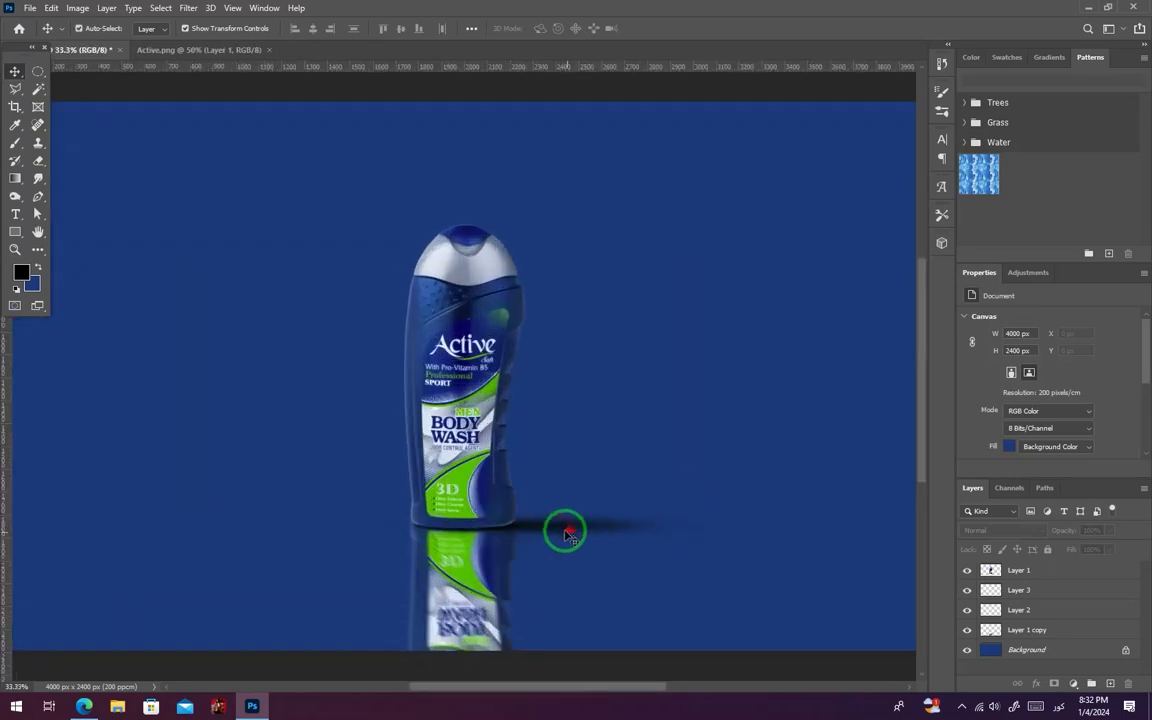
# Add a new layer above the bottle and select a narrow vertical ellipse, about 103 by 1038 px, along the bottle's left edge
pyautogui.click(561, 530)
pyautogui.moveTo(764, 543); pyautogui.dragTo(712, 532)
pyautogui.click(643, 402)
pyautogui.moveTo(235, 438); pyautogui.dragTo(277, 416)
pyautogui.click(478, 270)
pyautogui.click(38, 71)
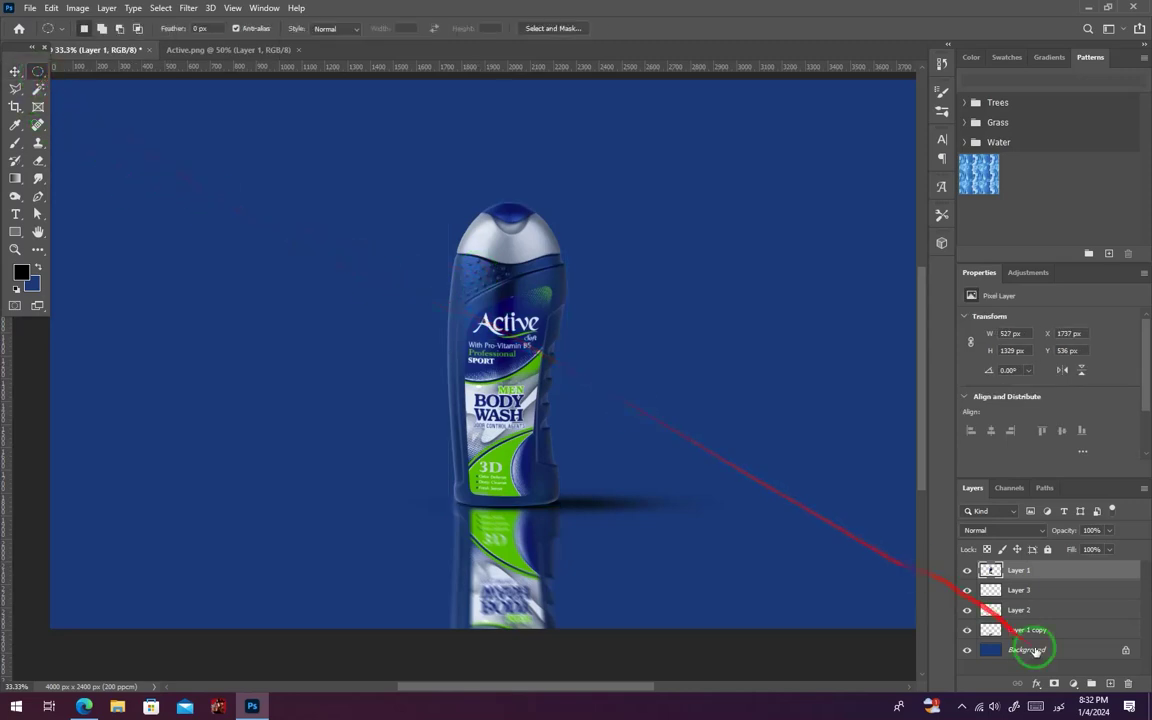
pyautogui.click(1110, 686)
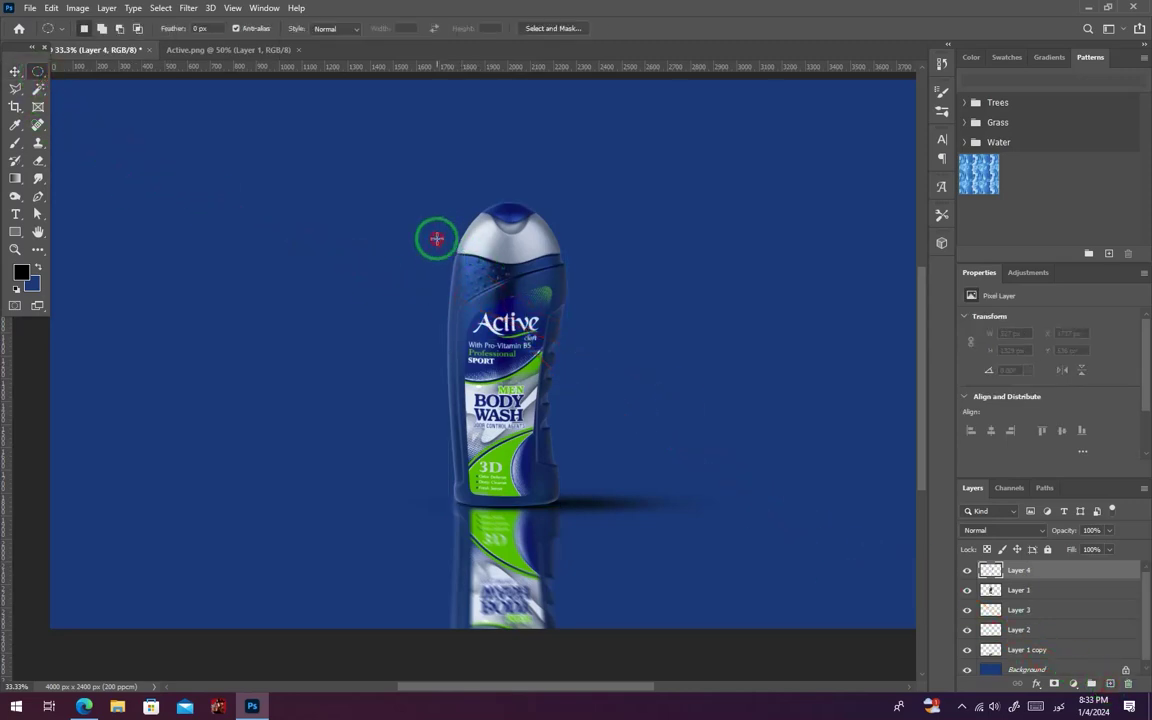
pyautogui.moveTo(437, 238); pyautogui.dragTo(480, 481)
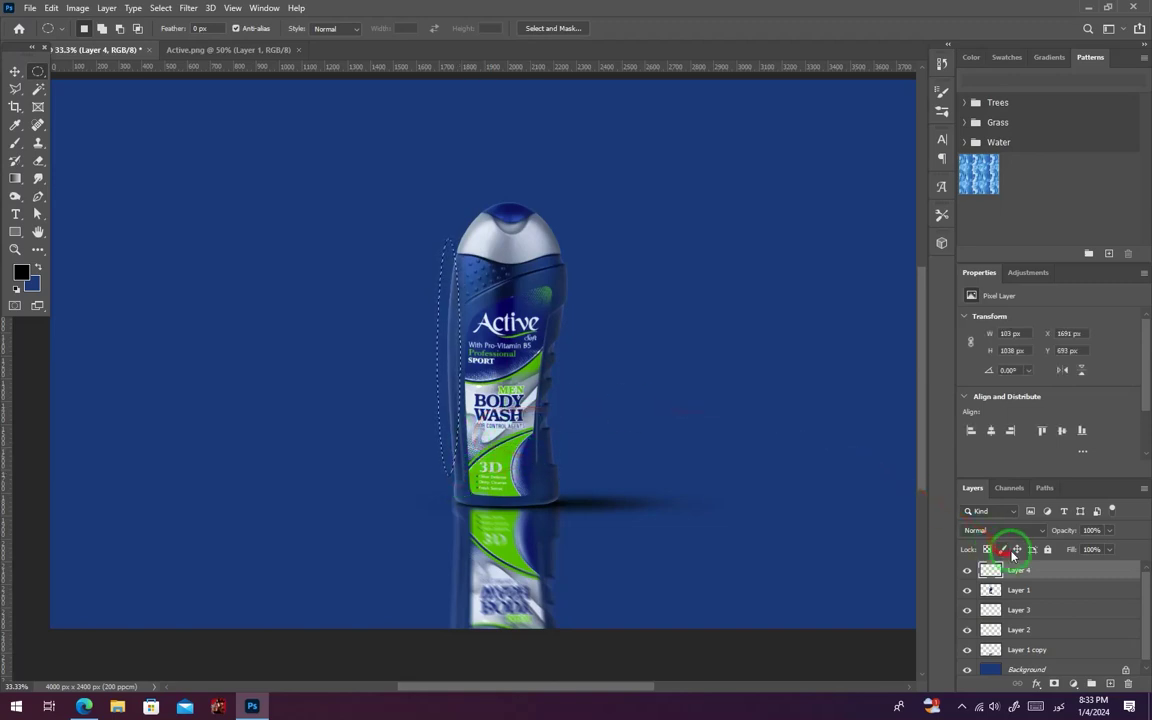
# Set the background colour to a brighter blue, try filling the elliptical selection with it, and undo the fill
pyautogui.click(33, 289)
pyautogui.click(884, 386)
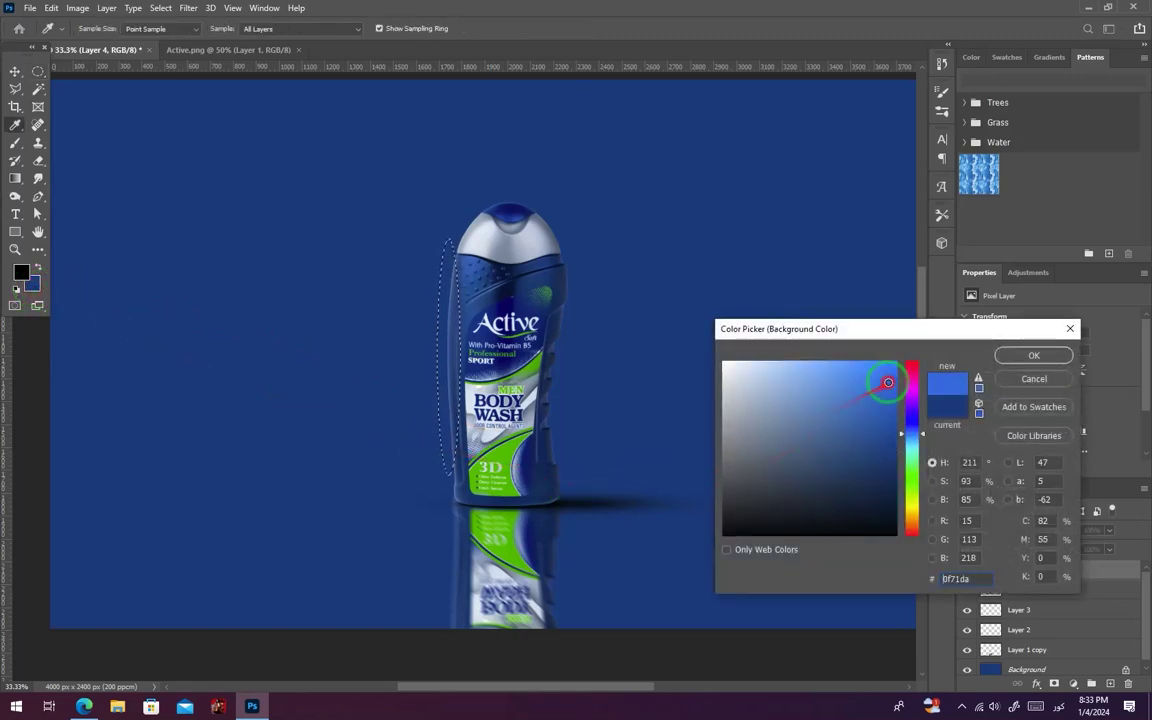
pyautogui.press('Return')
pyautogui.hotkey('ctrl', 'BackSpace')
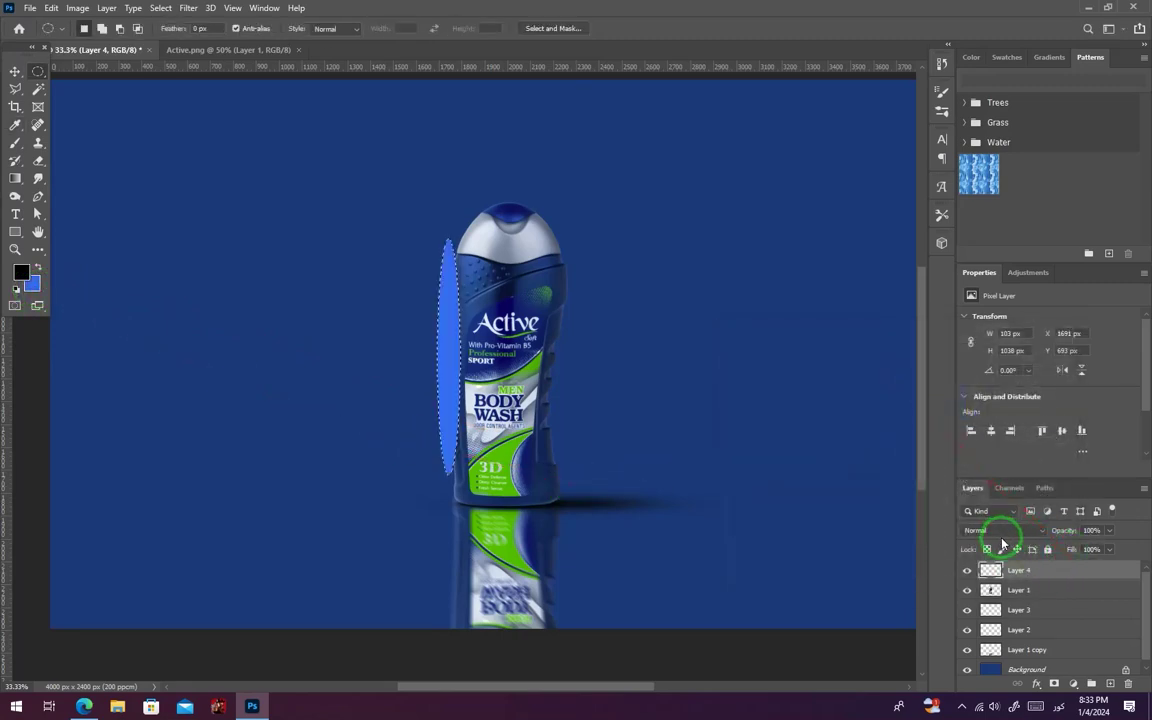
pyautogui.click(140, 30)
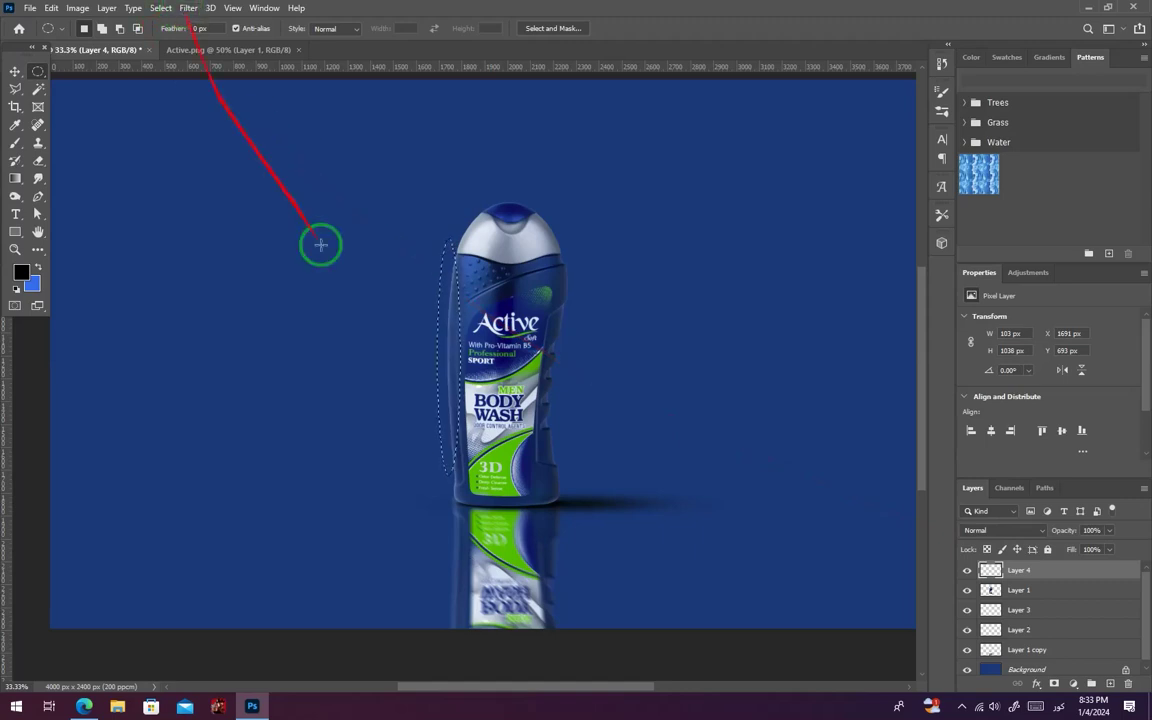
pyautogui.rightClick(445, 355)
pyautogui.click(527, 391)
pyautogui.press('Return')
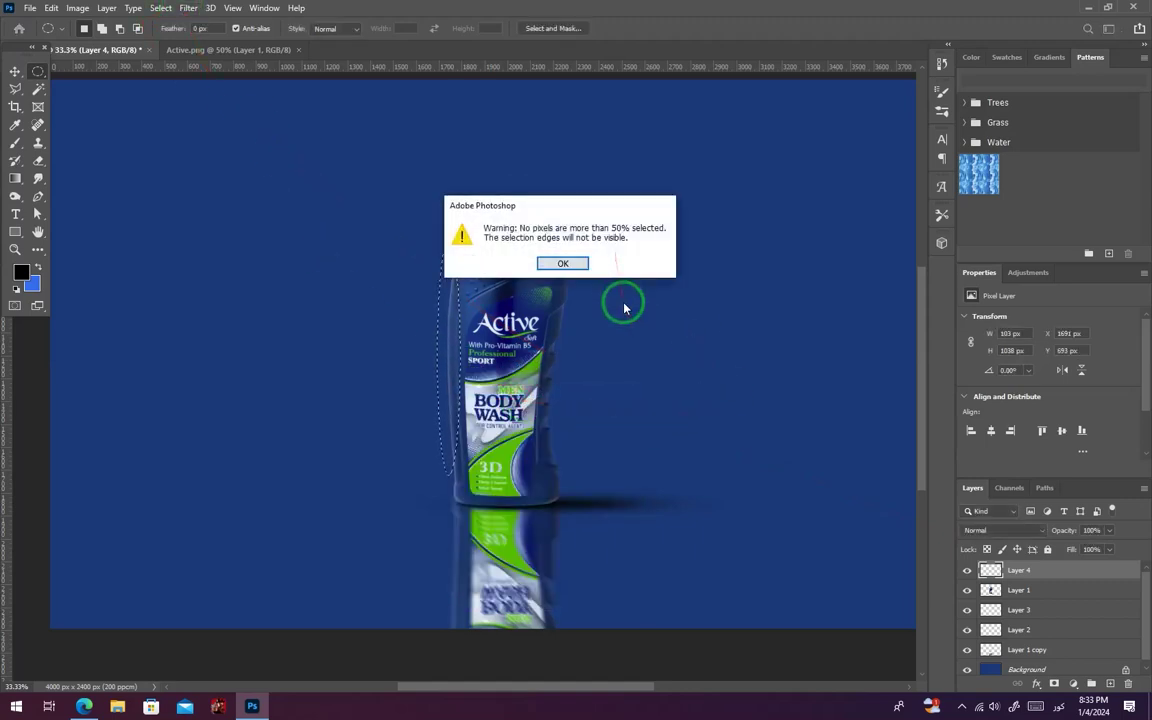
pyautogui.click(584, 264)
pyautogui.rightClick(471, 352)
pyautogui.click(455, 329)
# Feather the elliptical selection and fill it with the bright blue background colour to form a soft glow
pyautogui.rightClick(466, 330)
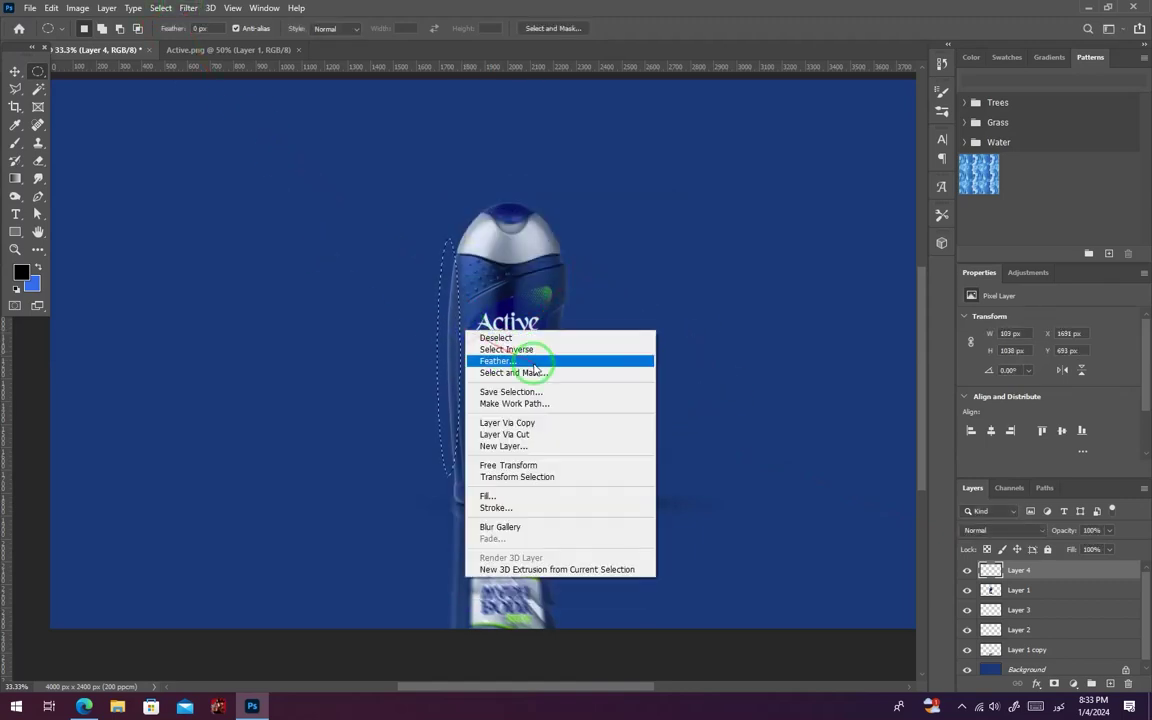
pyautogui.click(533, 364)
pyautogui.write('10')
pyautogui.press('Return')
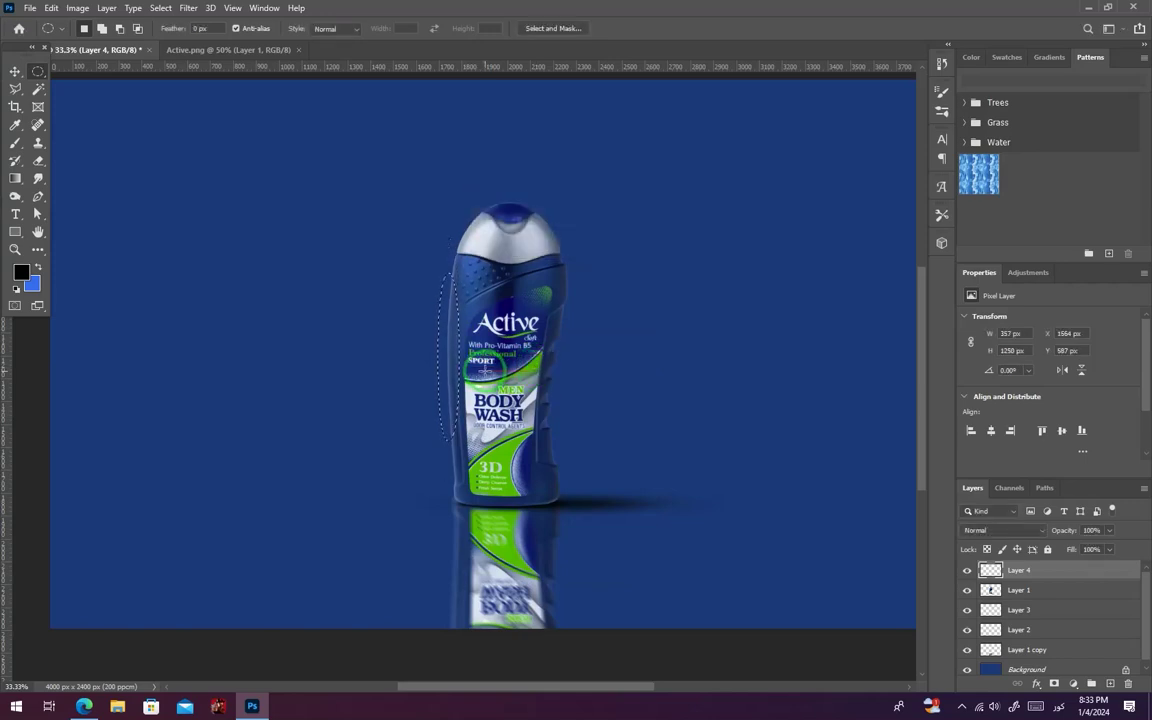
pyautogui.hotkey('ctrl', 'BackSpace')
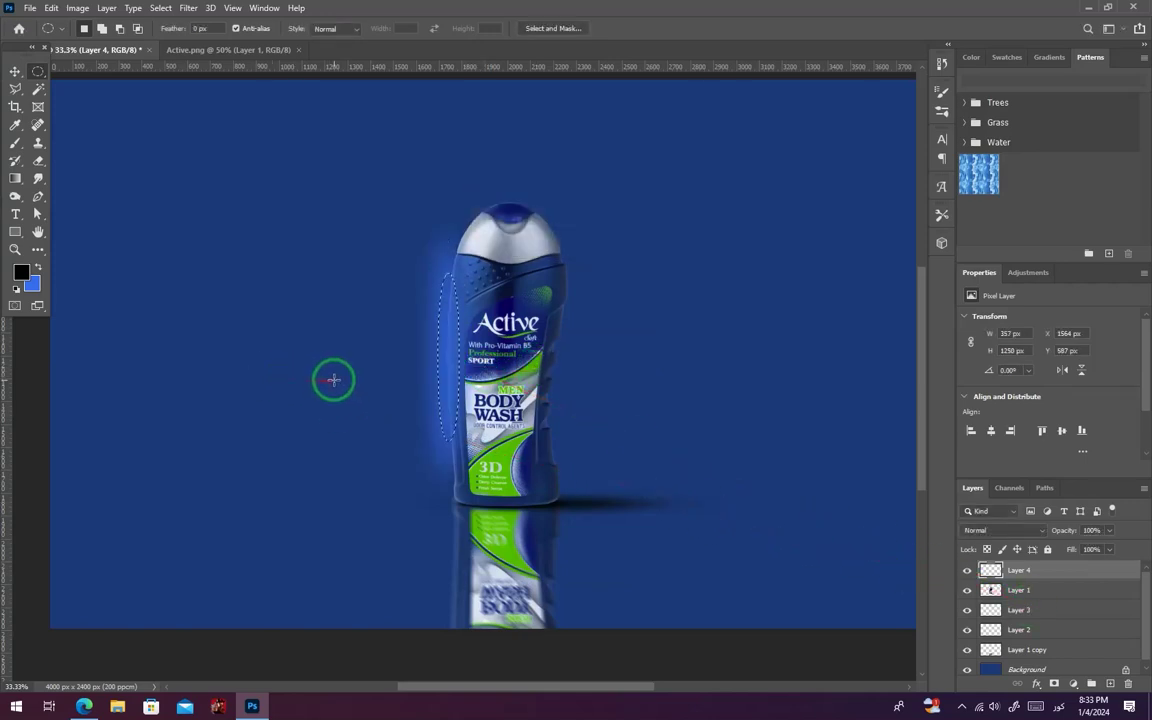
# Set the glow layer's blend mode to Overlay and clear the selection
pyautogui.click(1000, 530)
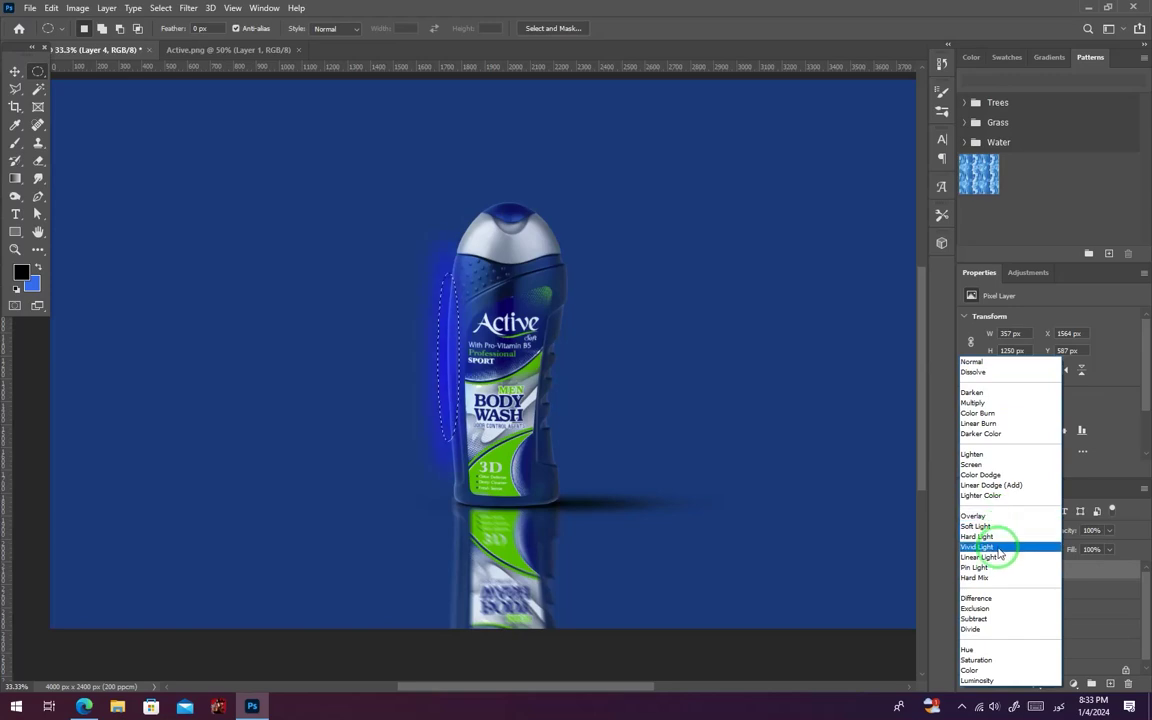
pyautogui.click(1007, 516)
pyautogui.hotkey('ctrl', 'd')
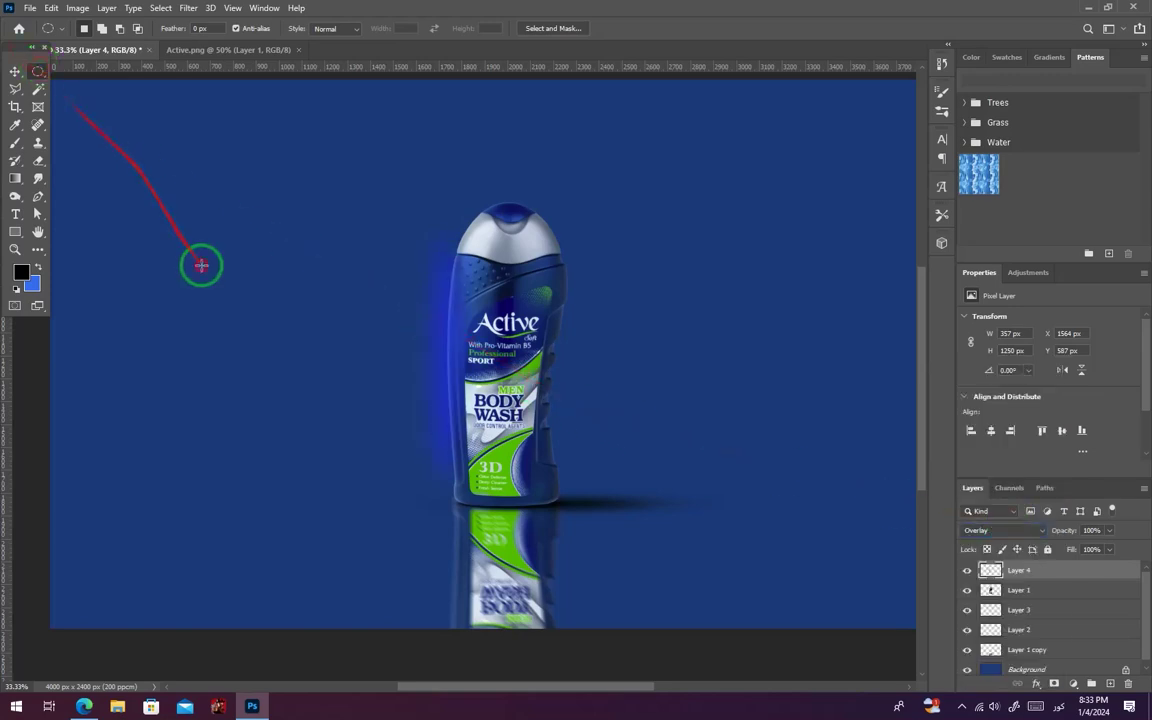
# Start a Warp transform on the glow layer and bend its upper part toward the bottle's shoulder and cap
pyautogui.click(15, 71)
pyautogui.hotkey('ctrl', '+')
pyautogui.hotkey('ctrl', '+')
pyautogui.moveTo(319, 244); pyautogui.dragTo(333, 318)
pyautogui.hotkey('ctrl', 't')
pyautogui.rightClick(436, 343)
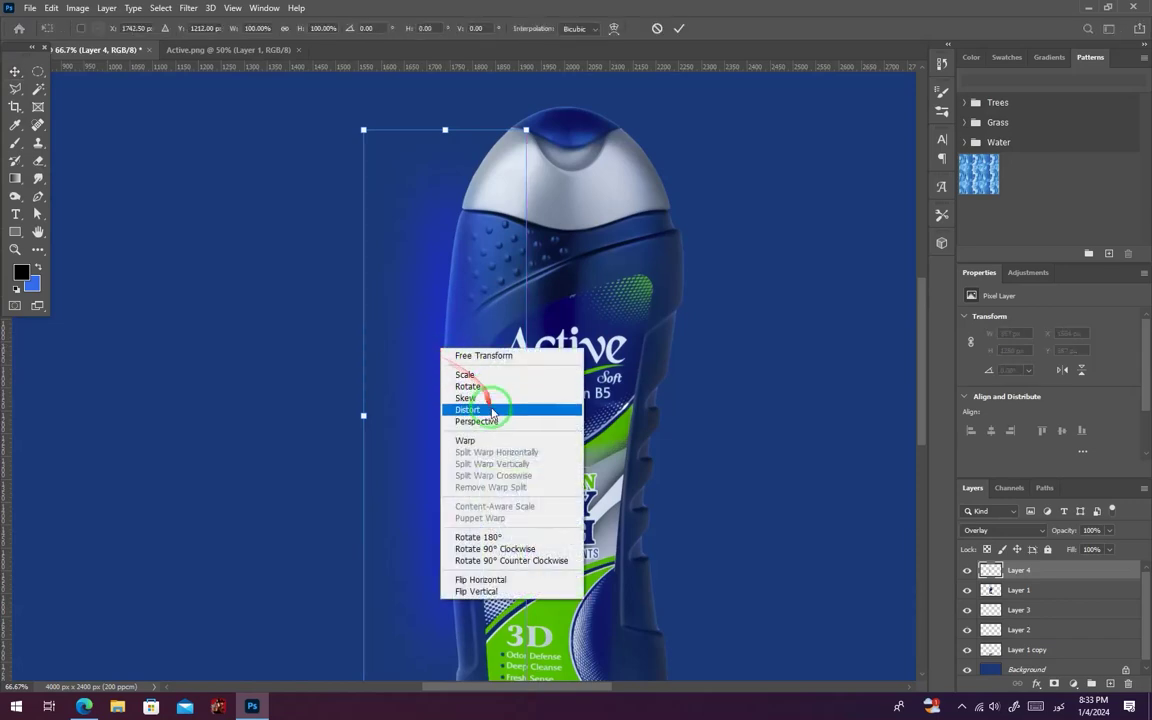
pyautogui.click(485, 440)
pyautogui.moveTo(452, 215); pyautogui.dragTo(494, 138)
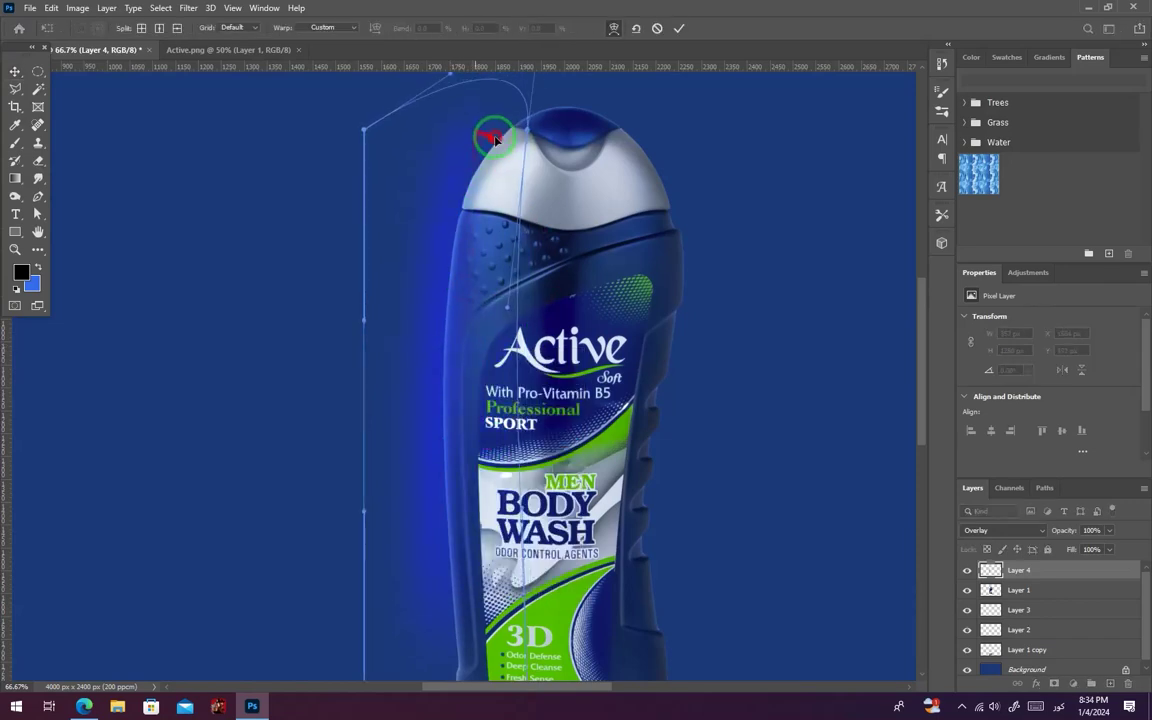
# Warp the glow's lower and middle parts to follow the bottle's left contour and apply the transform
pyautogui.scroll(-3, 280, 262)
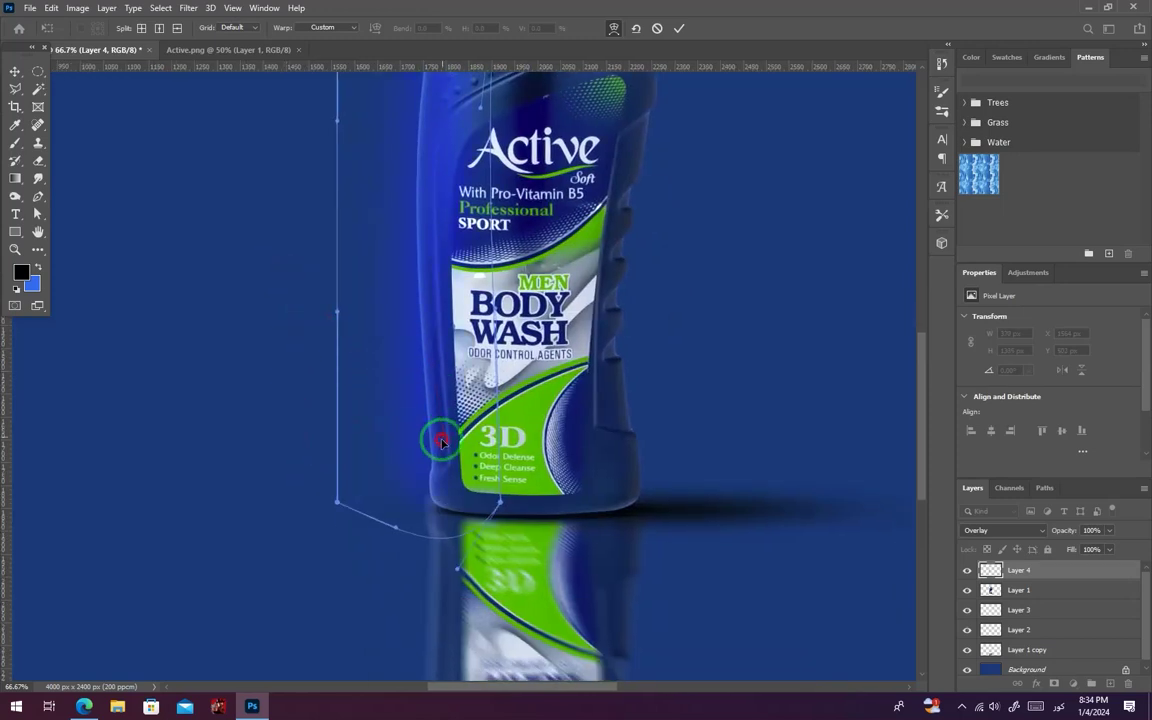
pyautogui.moveTo(441, 441); pyautogui.dragTo(408, 361)
pyautogui.moveTo(474, 383); pyautogui.dragTo(395, 170)
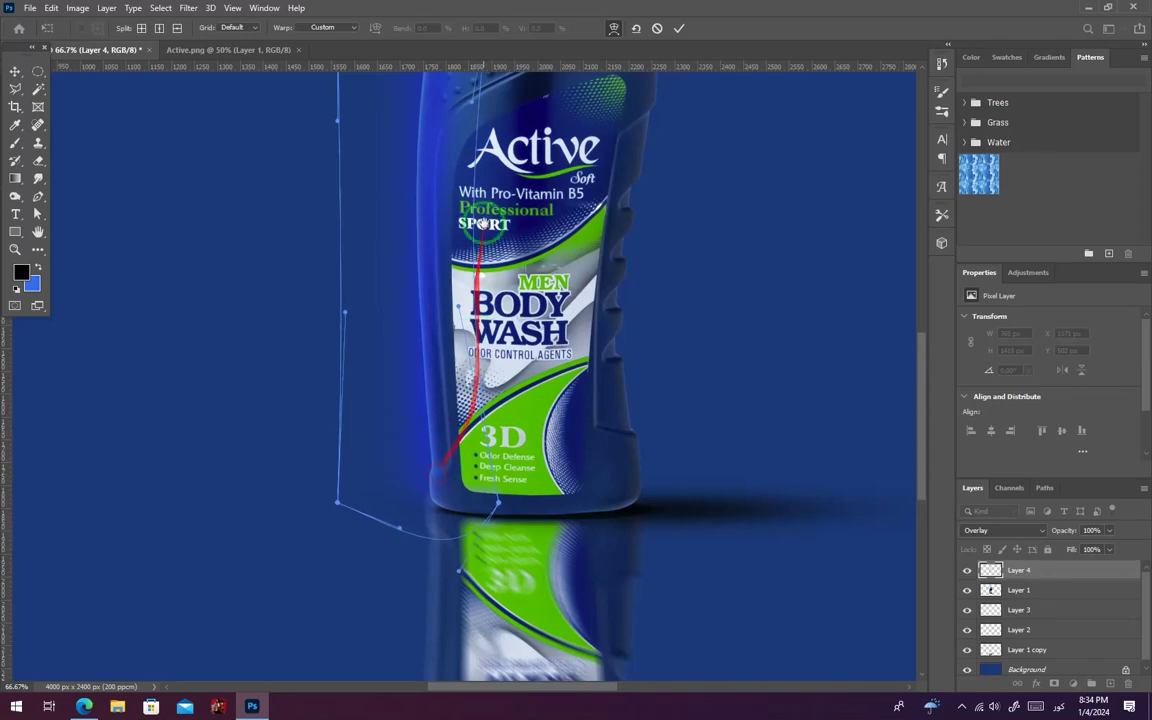
pyautogui.scroll(3, 450, 300)
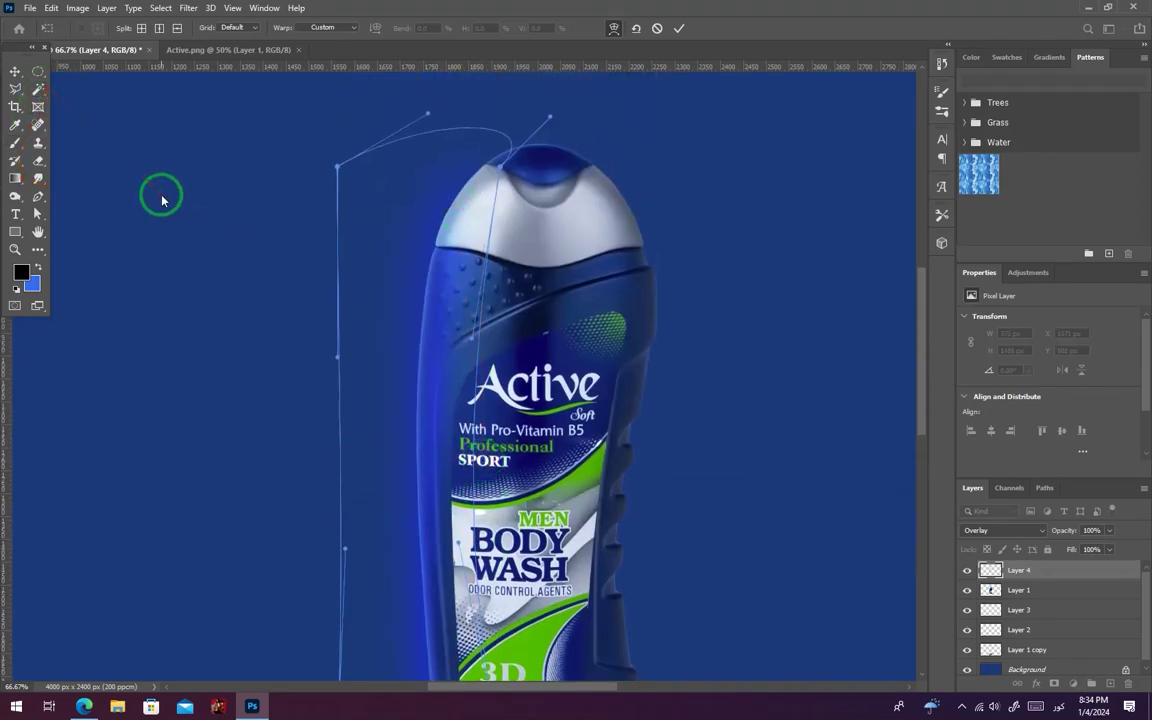
pyautogui.press('Return')
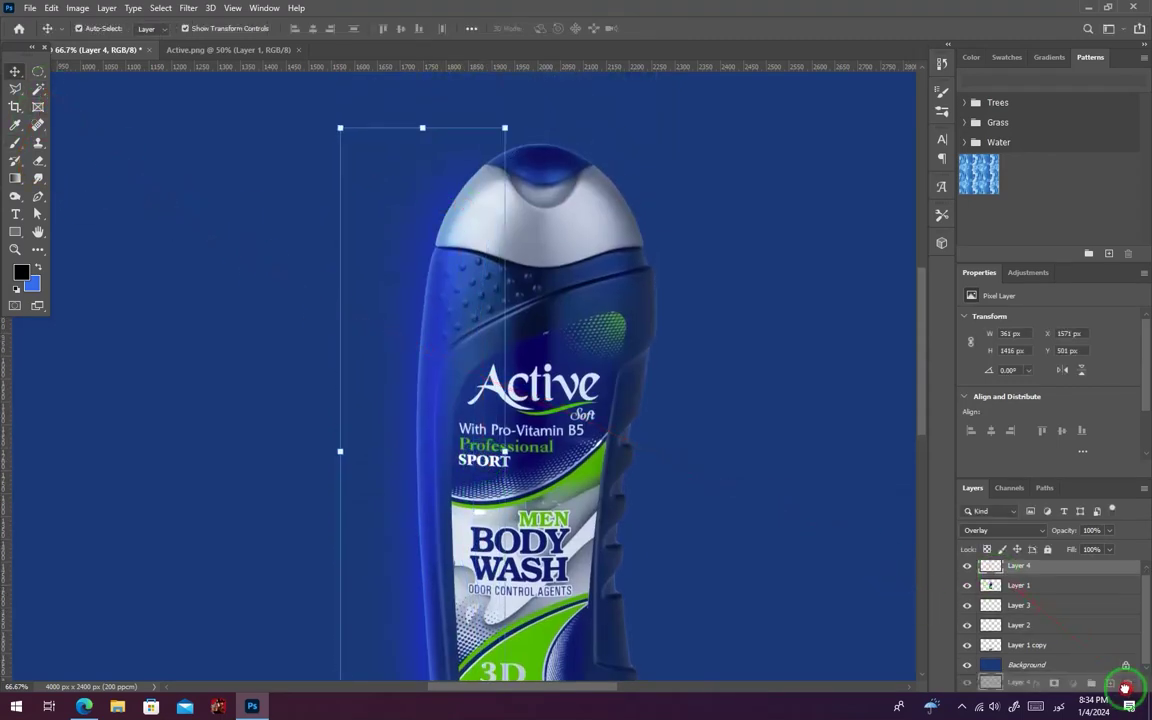
# Duplicate the glow layer and set the copy's blend mode to Screen
pyautogui.moveTo(1019, 570); pyautogui.dragTo(1110, 684)
pyautogui.click(1003, 530)
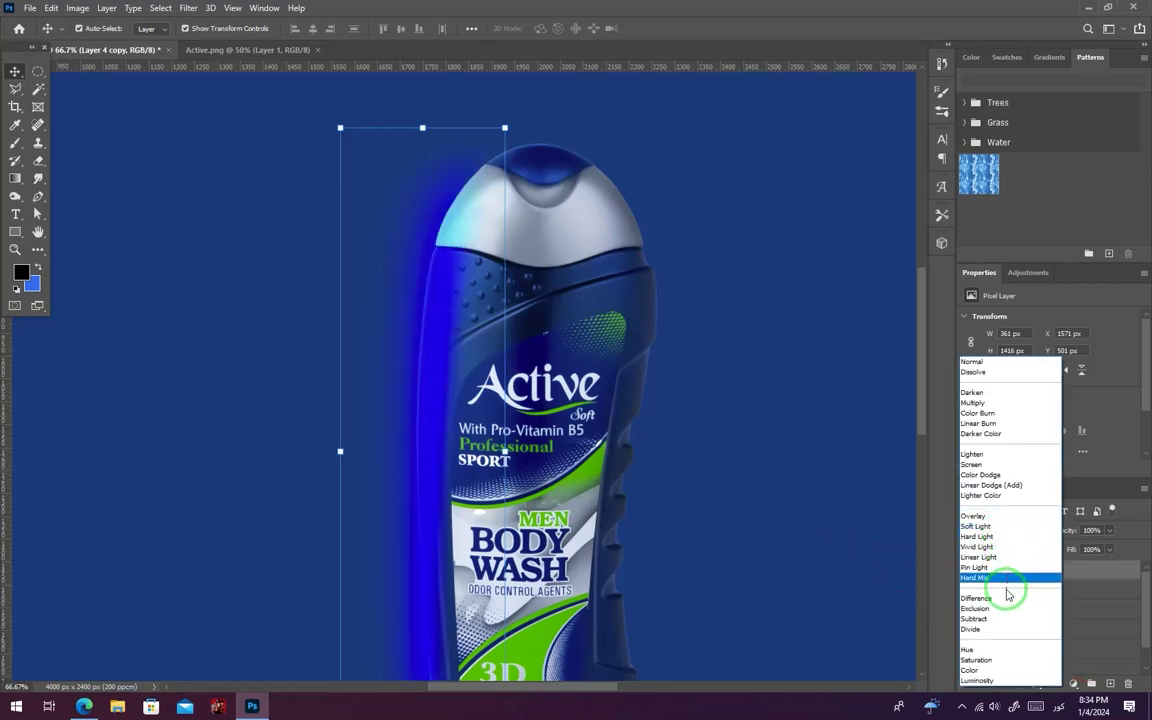
pyautogui.click(1023, 465)
# Reposition the glow copy along the bottle's left edge, slightly higher than the original glow
pyautogui.moveTo(419, 328)
pyautogui.mouseDown()
pyautogui.moveTo(331, 336)
pyautogui.moveTo(398, 331)
pyautogui.mouseUp()
pyautogui.hotkey('ctrl', 'z')
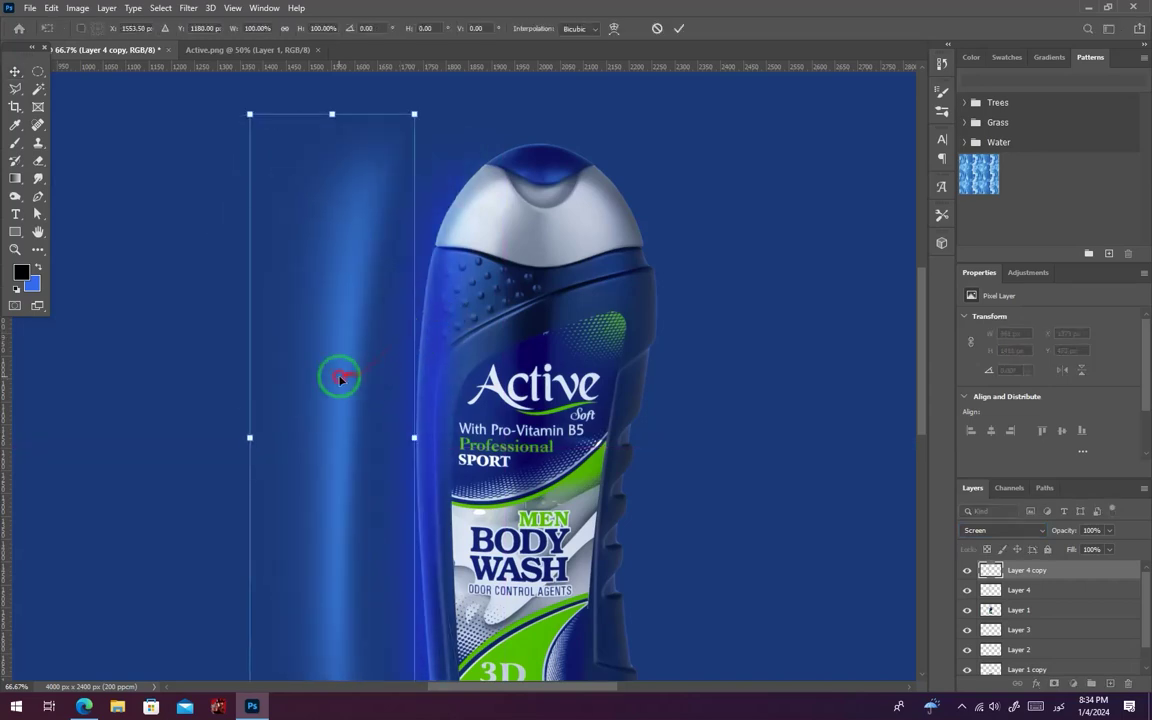
pyautogui.moveTo(339, 378); pyautogui.dragTo(431, 378)
pyautogui.click(18, 97)
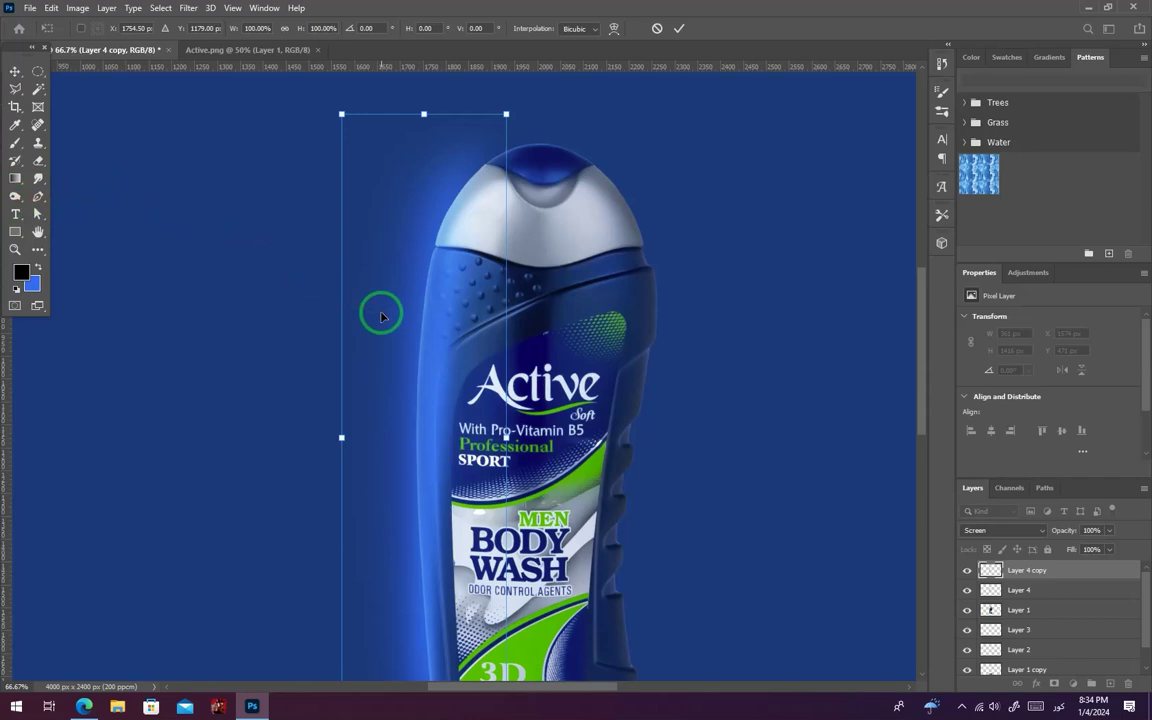
# Start a Warp transform on the glow copy and bend its upper part toward the bottle's cap and left shoulder
pyautogui.rightClick(442, 378)
pyautogui.click(450, 446)
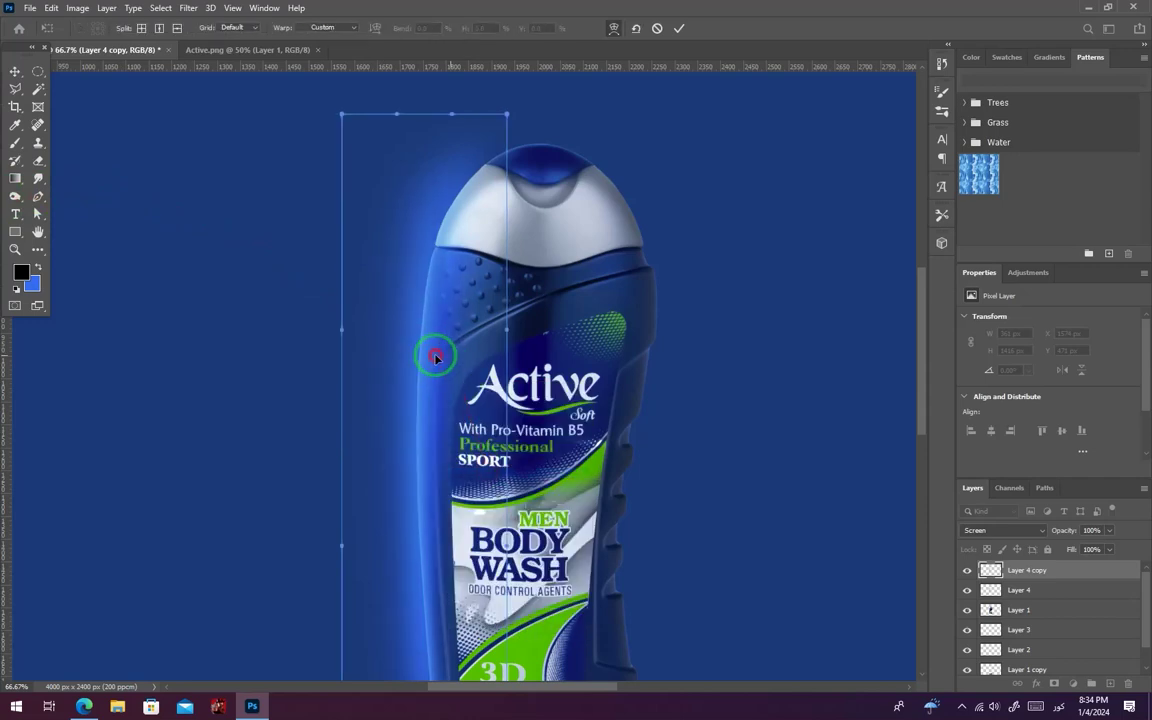
pyautogui.moveTo(432, 226); pyautogui.dragTo(448, 204)
pyautogui.moveTo(452, 292); pyautogui.dragTo(441, 289)
pyautogui.moveTo(452, 161); pyautogui.dragTo(474, 220)
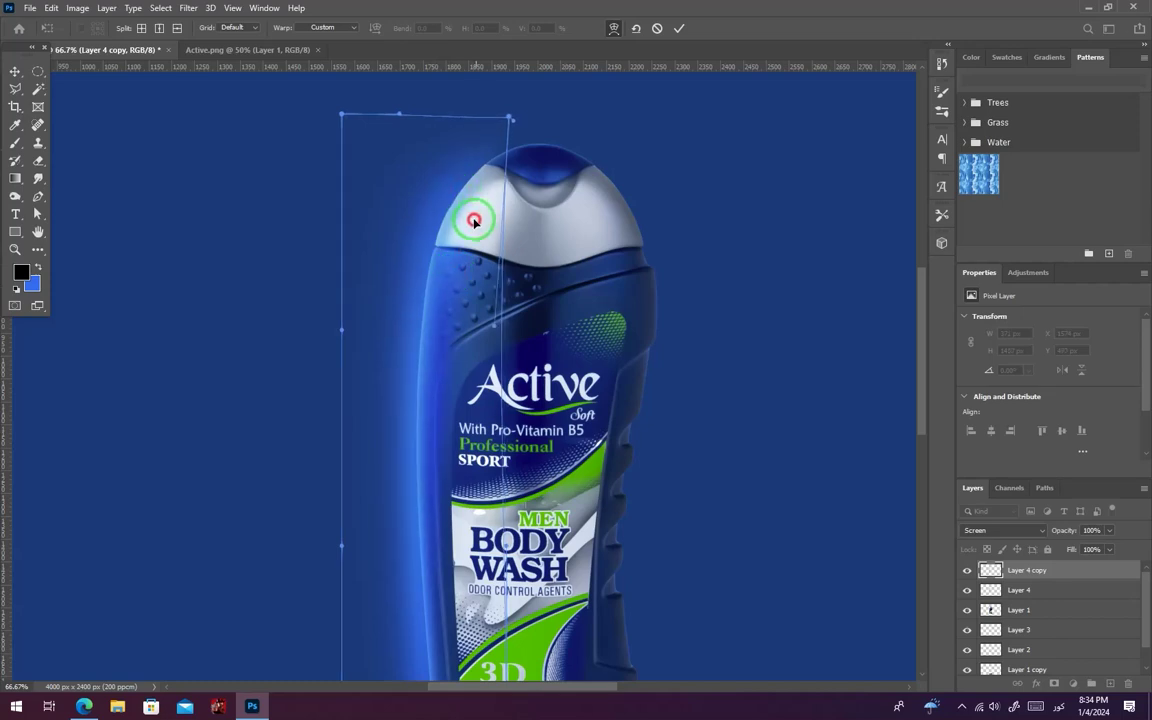
# Warp the glow copy's lower and upper parts along the bottle's left contour and apply the transform
pyautogui.moveTo(387, 578); pyautogui.dragTo(373, 391)
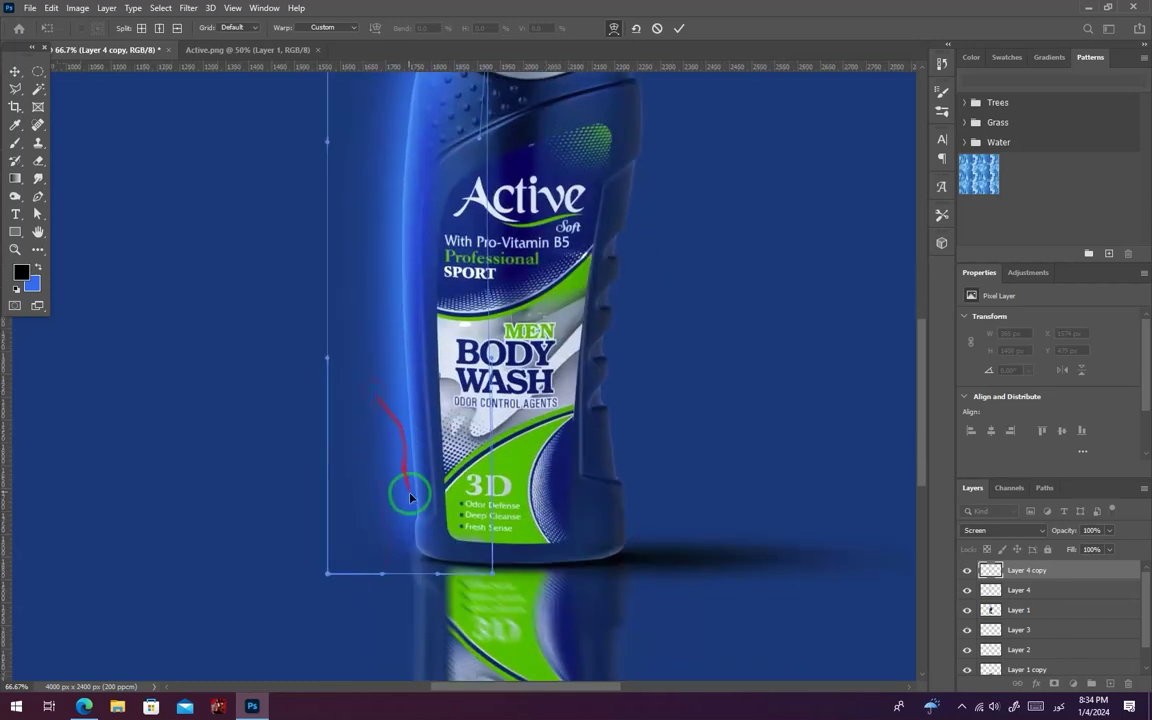
pyautogui.moveTo(411, 498); pyautogui.dragTo(415, 531)
pyautogui.scroll(4, 417, 529)
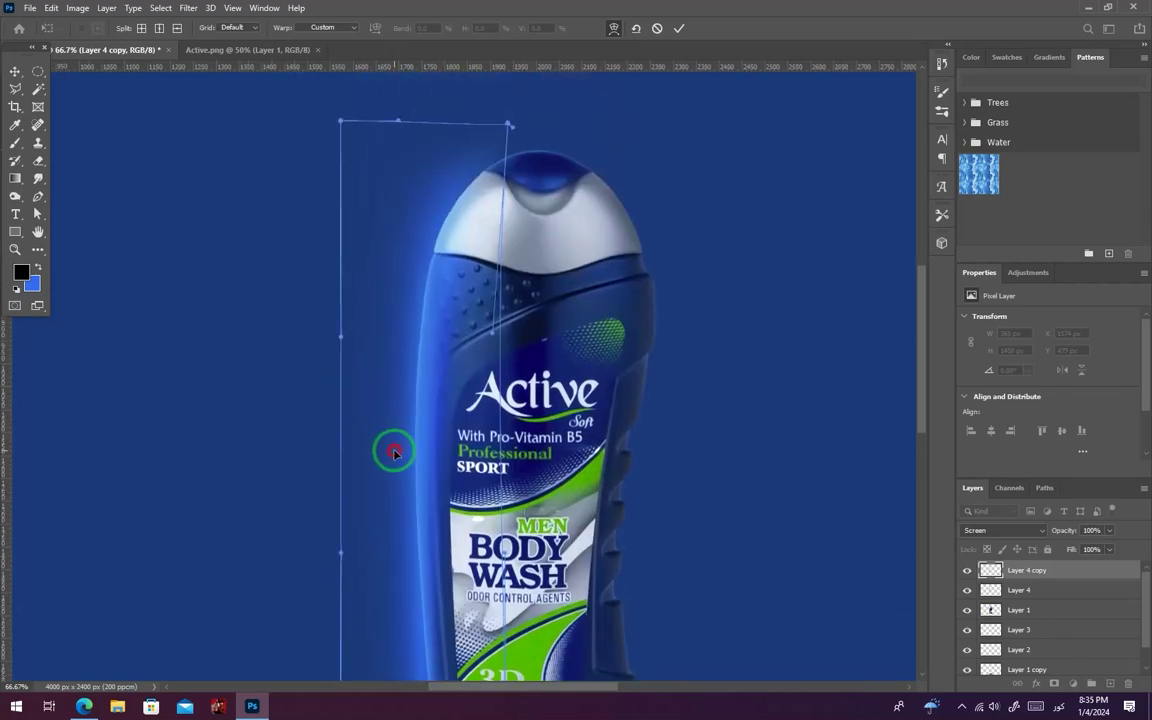
pyautogui.moveTo(398, 233); pyautogui.dragTo(478, 239)
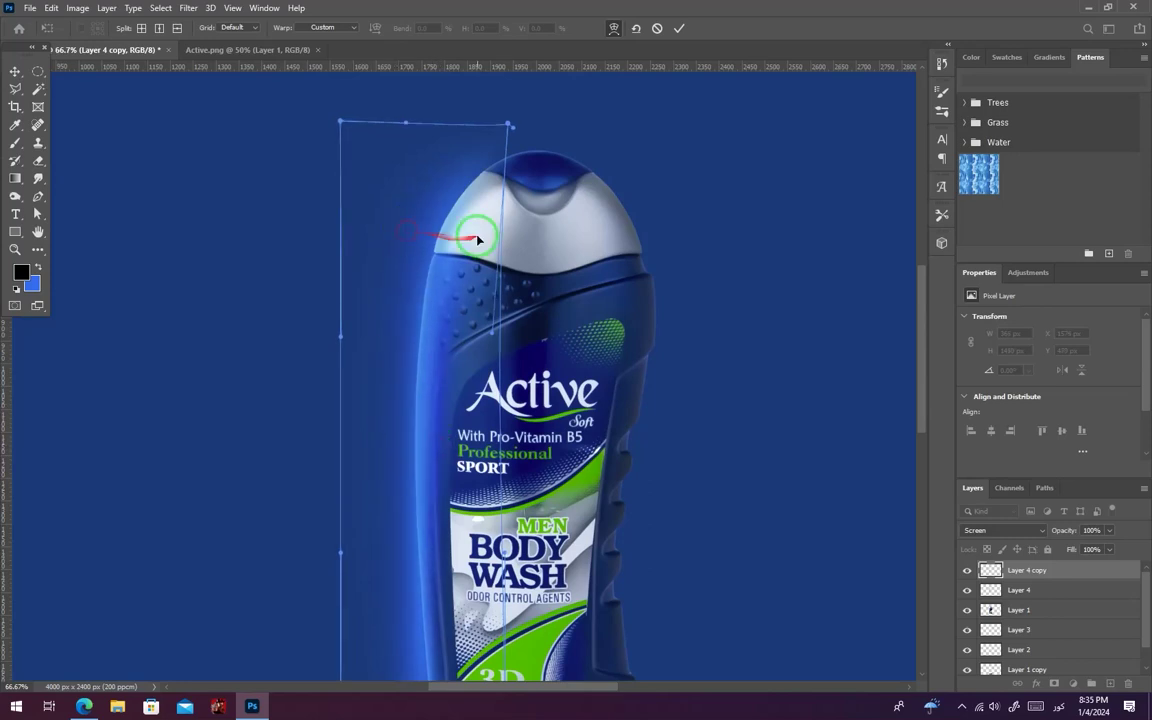
pyautogui.moveTo(358, 461); pyautogui.dragTo(355, 332)
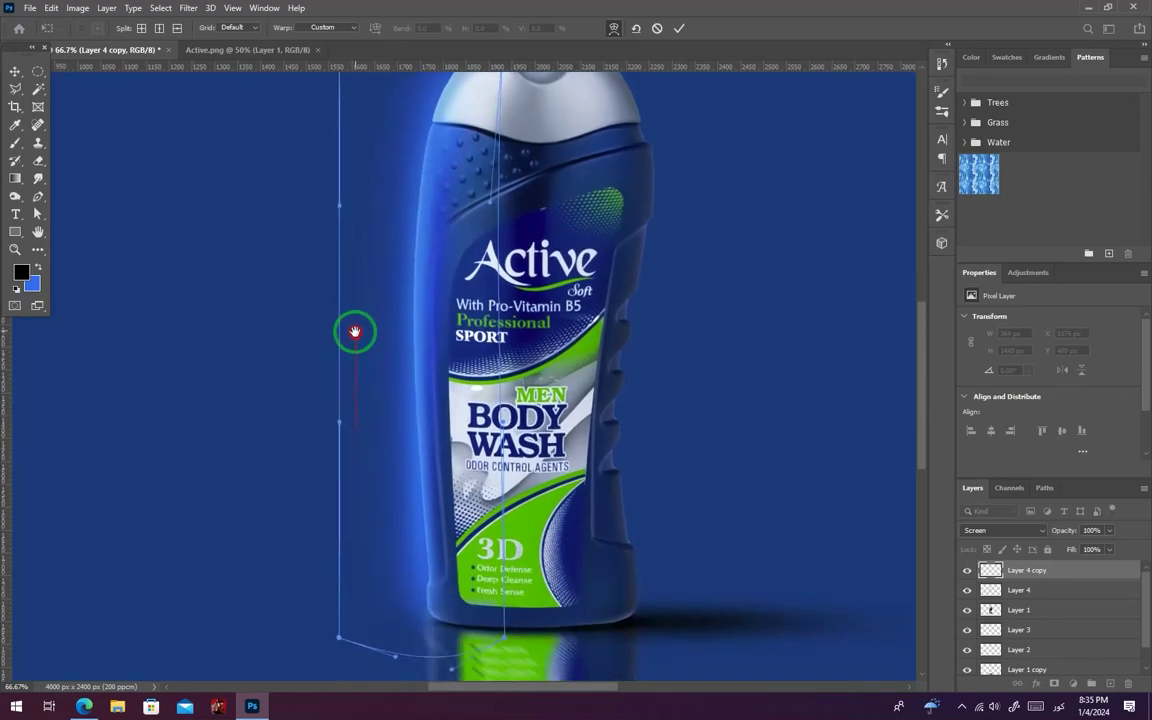
pyautogui.click(42, 74)
pyautogui.hotkey('ctrl', '-')
pyautogui.moveTo(668, 380); pyautogui.dragTo(638, 492)
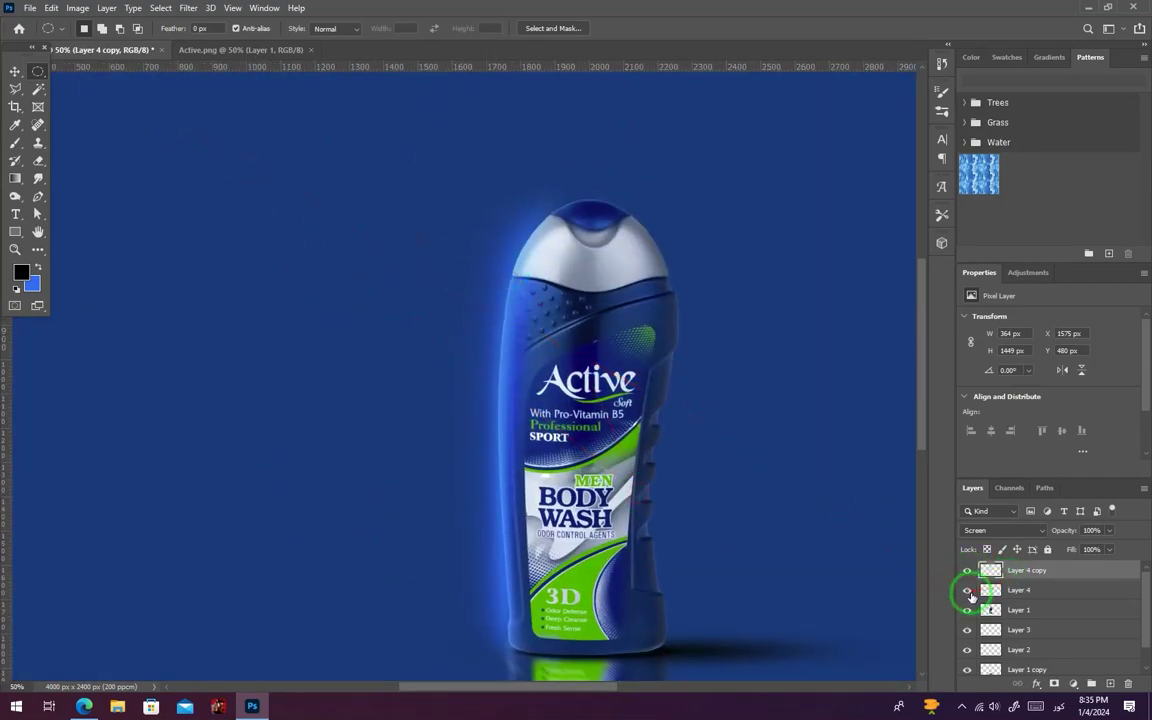
# Duplicate the glow copy once more and delete both copies, keeping only the original glow layer
pyautogui.moveTo(995, 573); pyautogui.dragTo(1110, 684)
pyautogui.hotkey('ctrl', 'z')
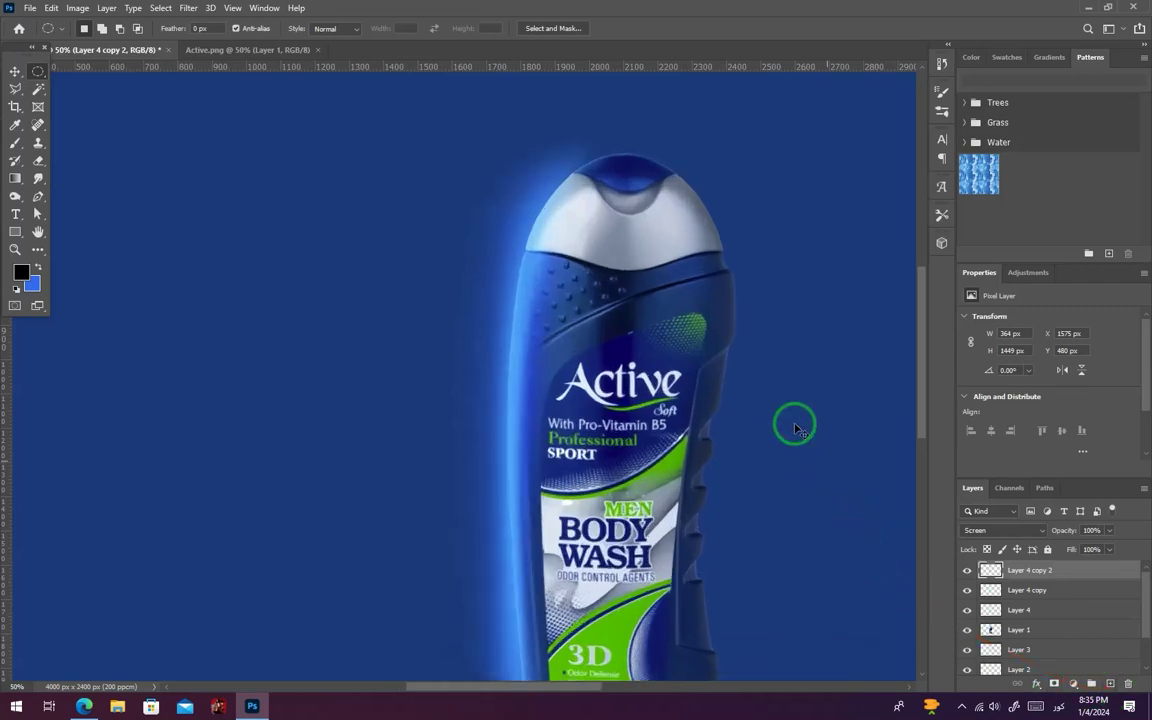
pyautogui.hotkey('ctrl', '+')
pyautogui.press('Delete')
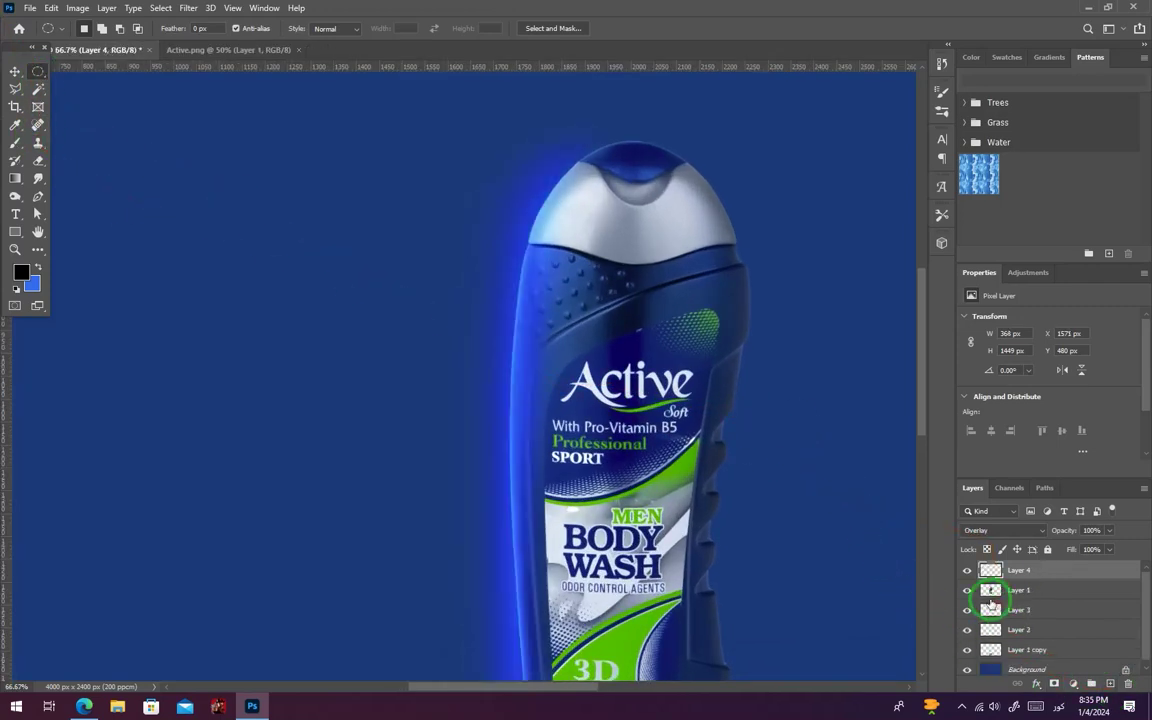
# Set the glow layer's blend mode to Color Dodge and warp its upper right corner over the bottle's cap
pyautogui.click(1008, 531)
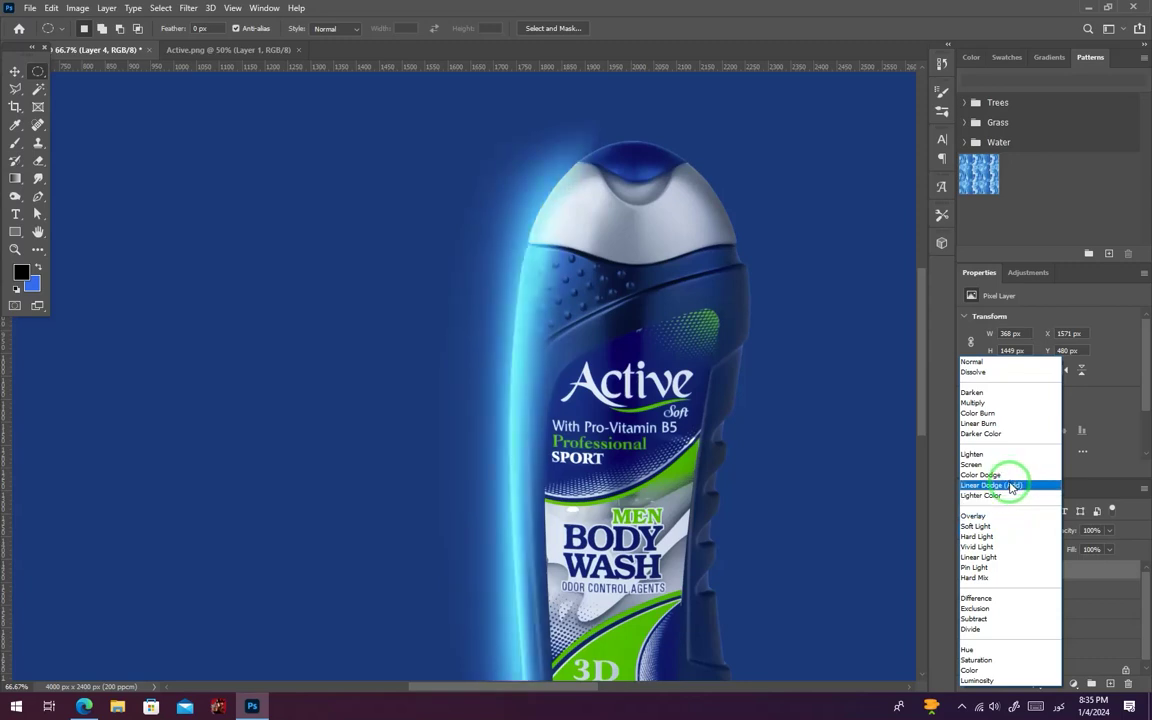
pyautogui.click(1010, 475)
pyautogui.click(16, 71)
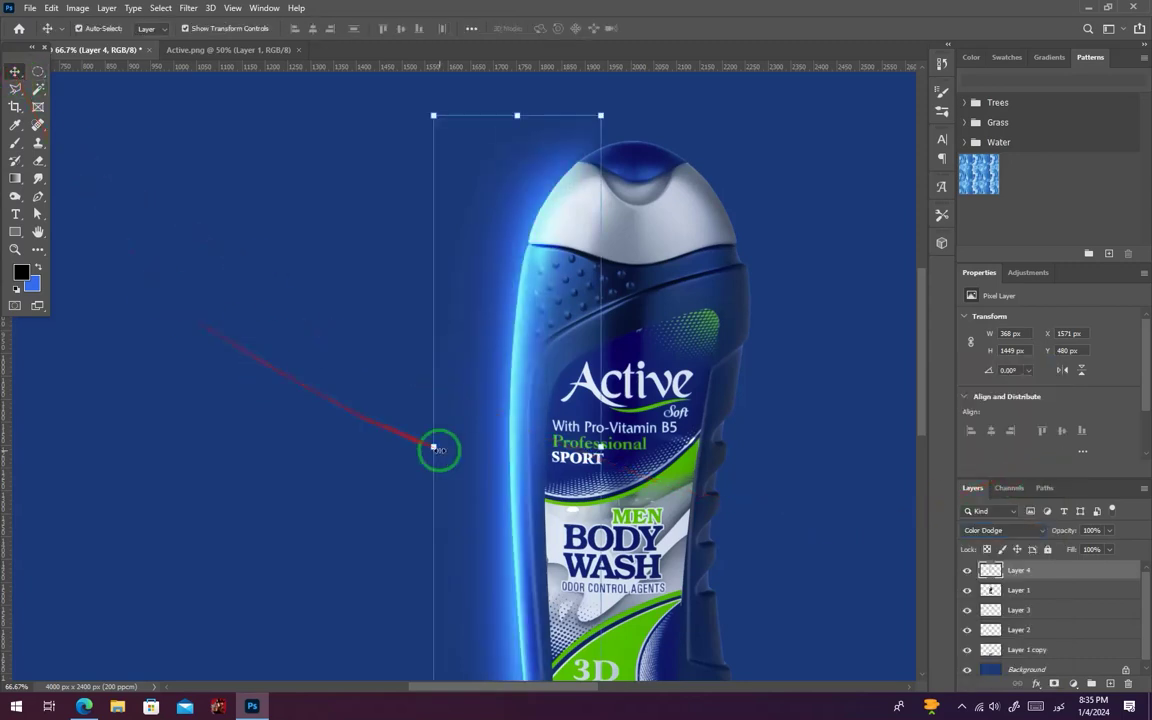
pyautogui.rightClick(495, 430)
pyautogui.click(540, 520)
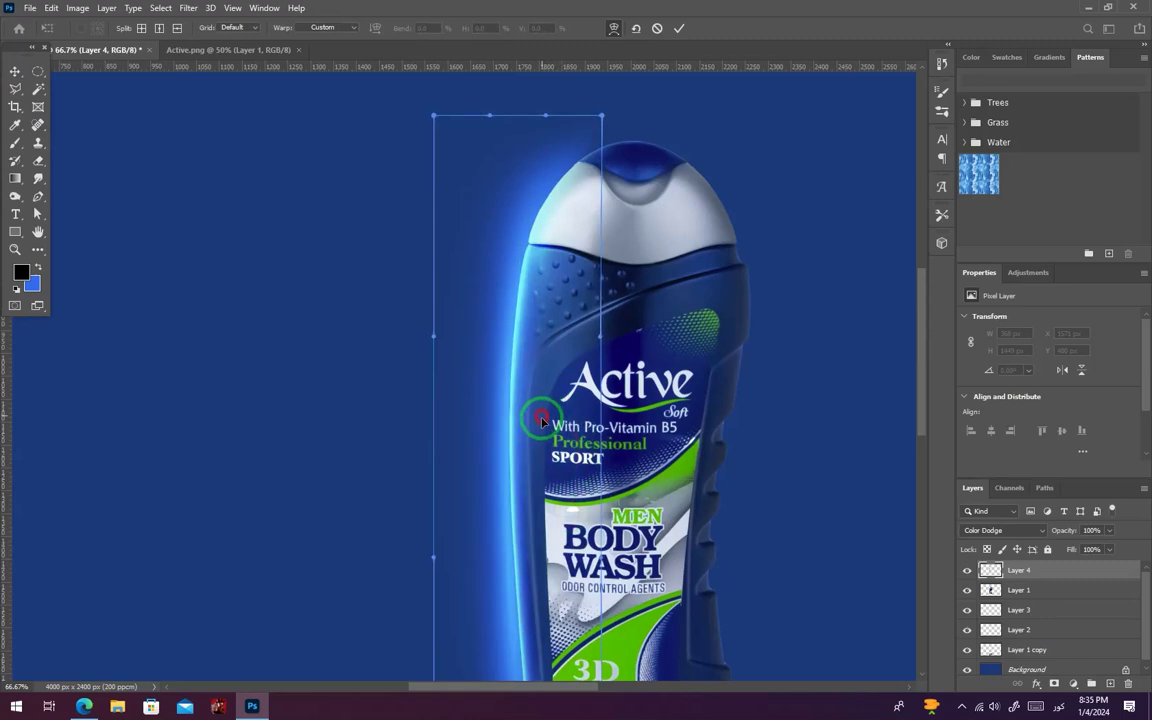
pyautogui.scroll(-5, 490, 380)
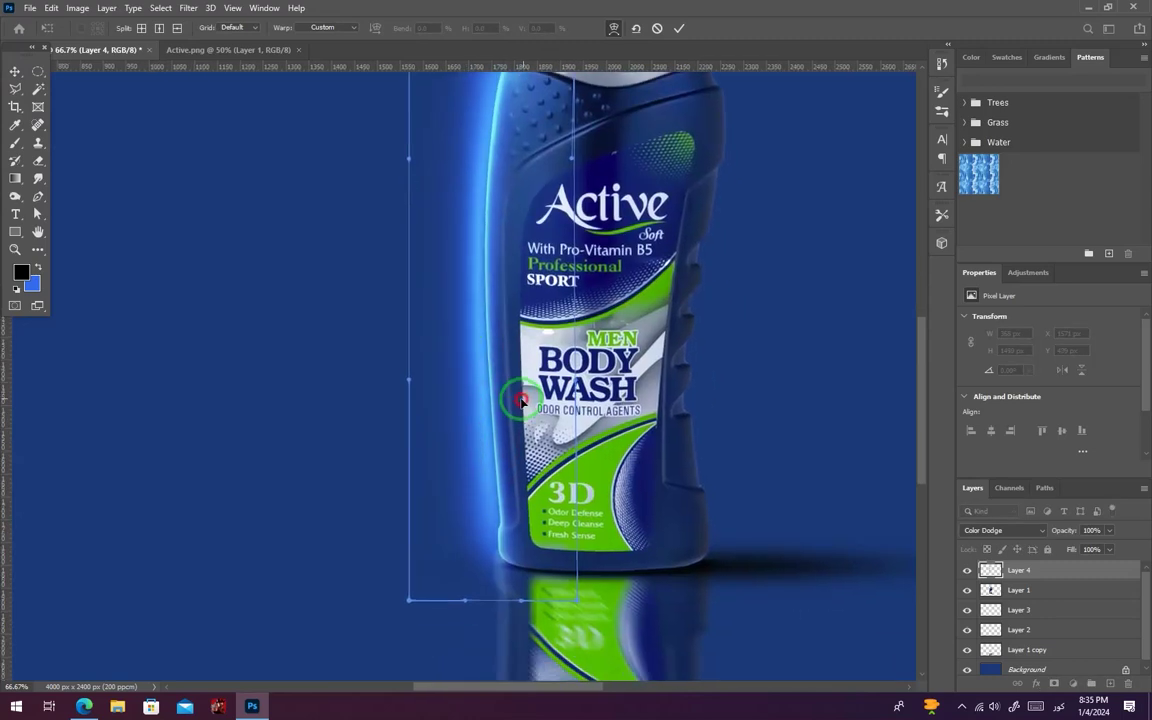
pyautogui.scroll(5, 523, 400)
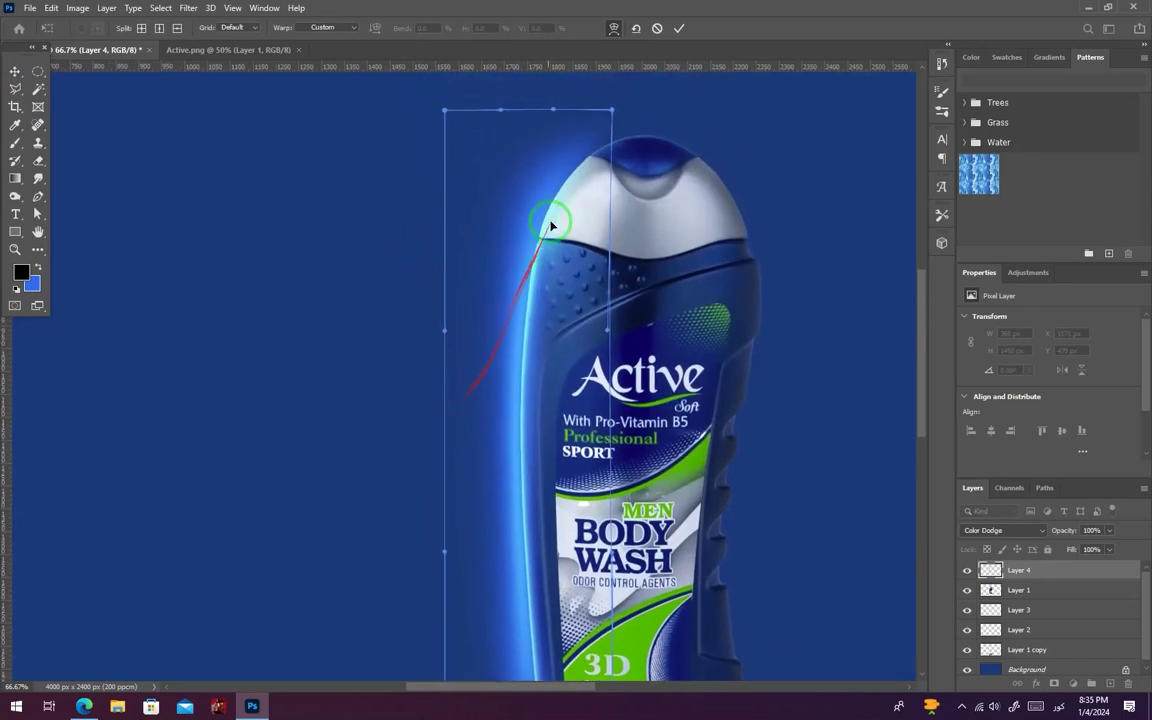
pyautogui.moveTo(613, 104); pyautogui.dragTo(637, 122)
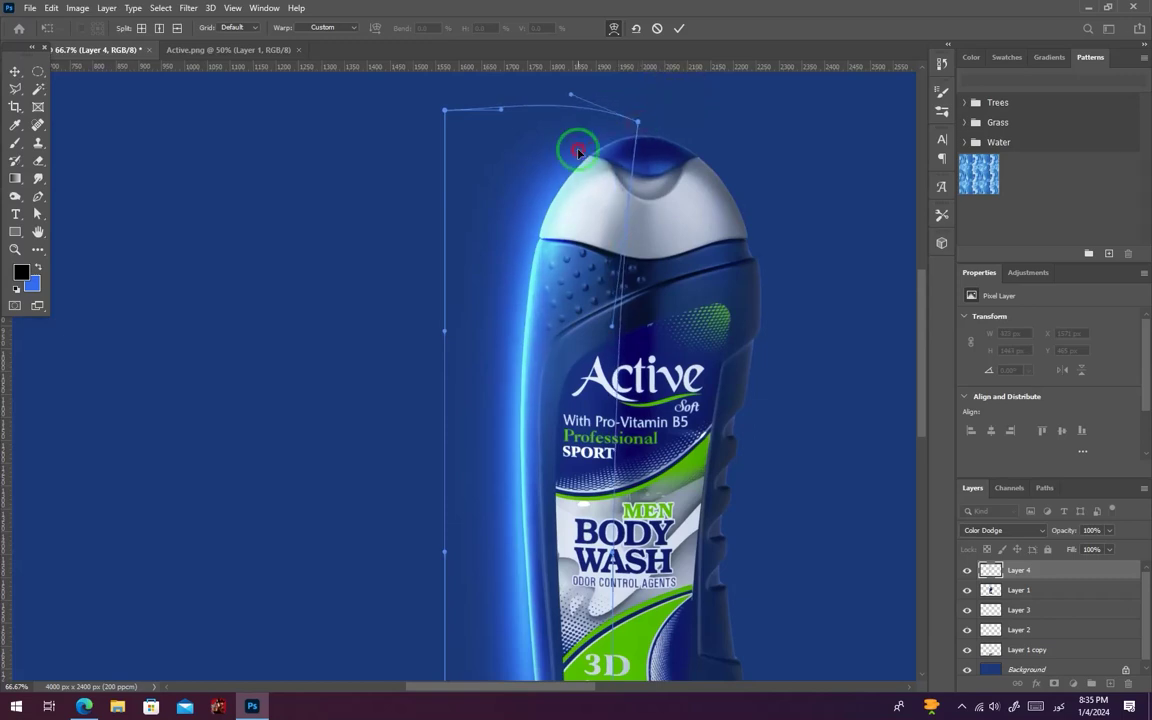
pyautogui.press('Return')
pyautogui.click(818, 507)
# Load the bottle layer's outline as a selection
pyautogui.hotkey('ctrl', '-')
pyautogui.hotkey('ctrl', '-')
pyautogui.hotkey('ctrl', '-')
pyautogui.hotkey('ctrl', '+')
pyautogui.hotkey('ctrl', '+')
pyautogui.hotkey('ctrl', '+')
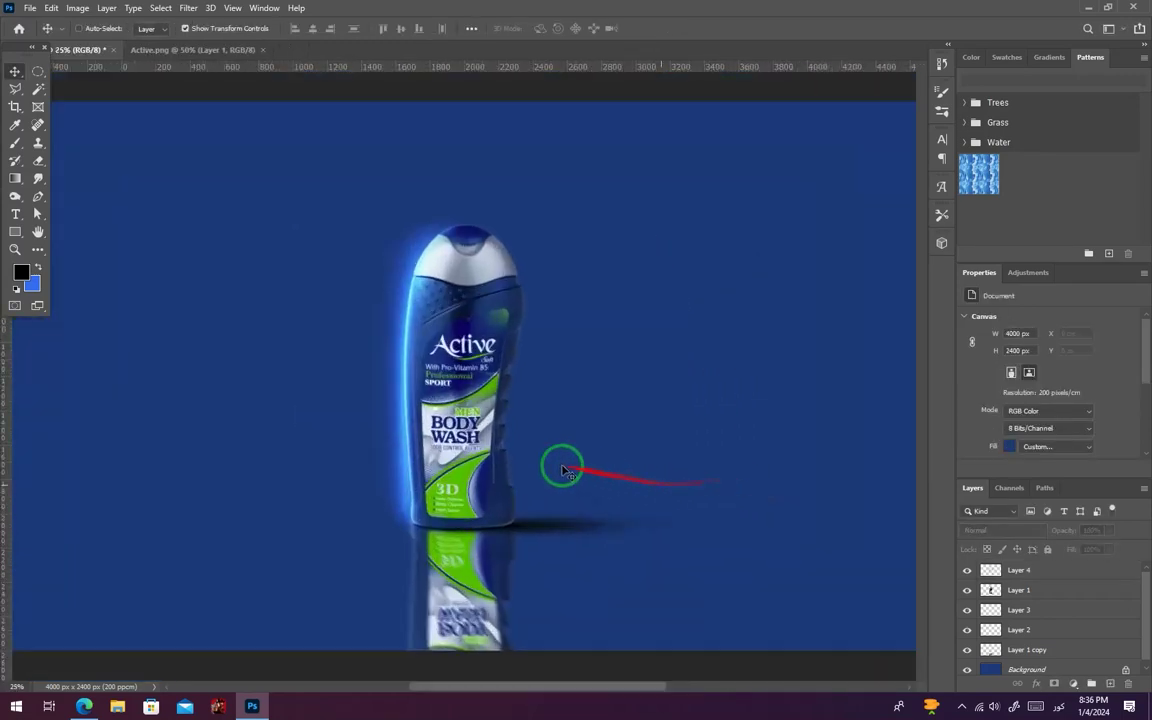
pyautogui.moveTo(289, 417); pyautogui.dragTo(409, 411)
pyautogui.click(452, 432)
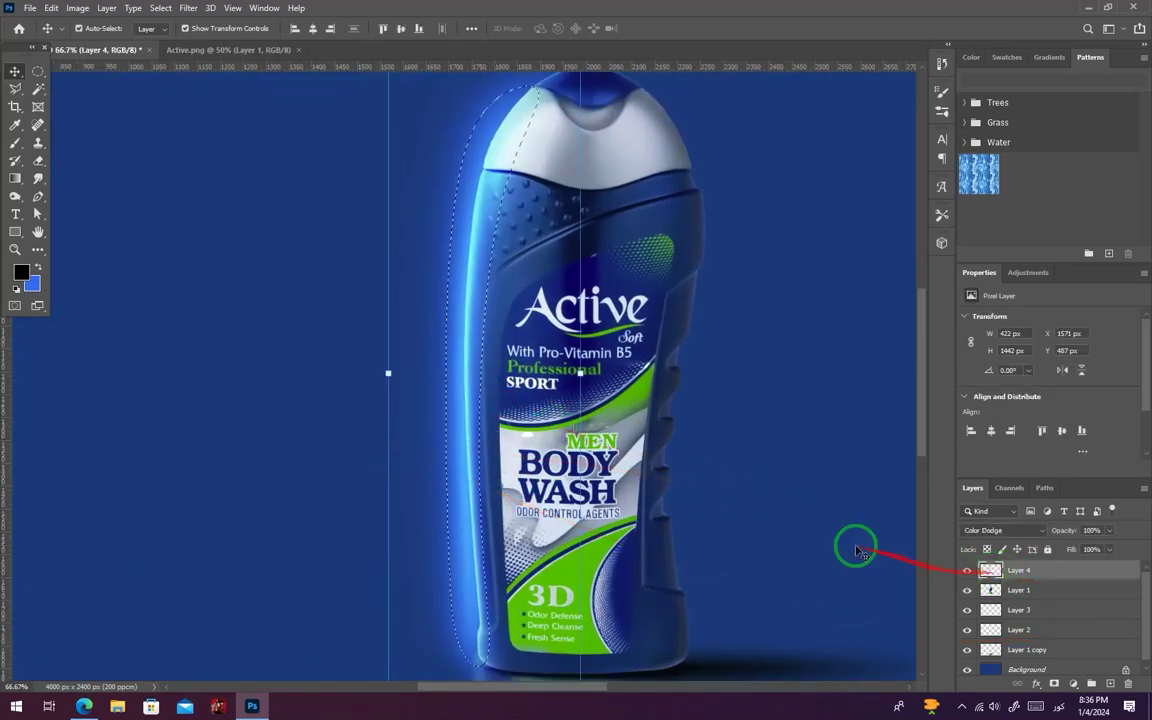
pyautogui.keyDown('ctrl'); pyautogui.click(991, 594); pyautogui.keyUp('ctrl')
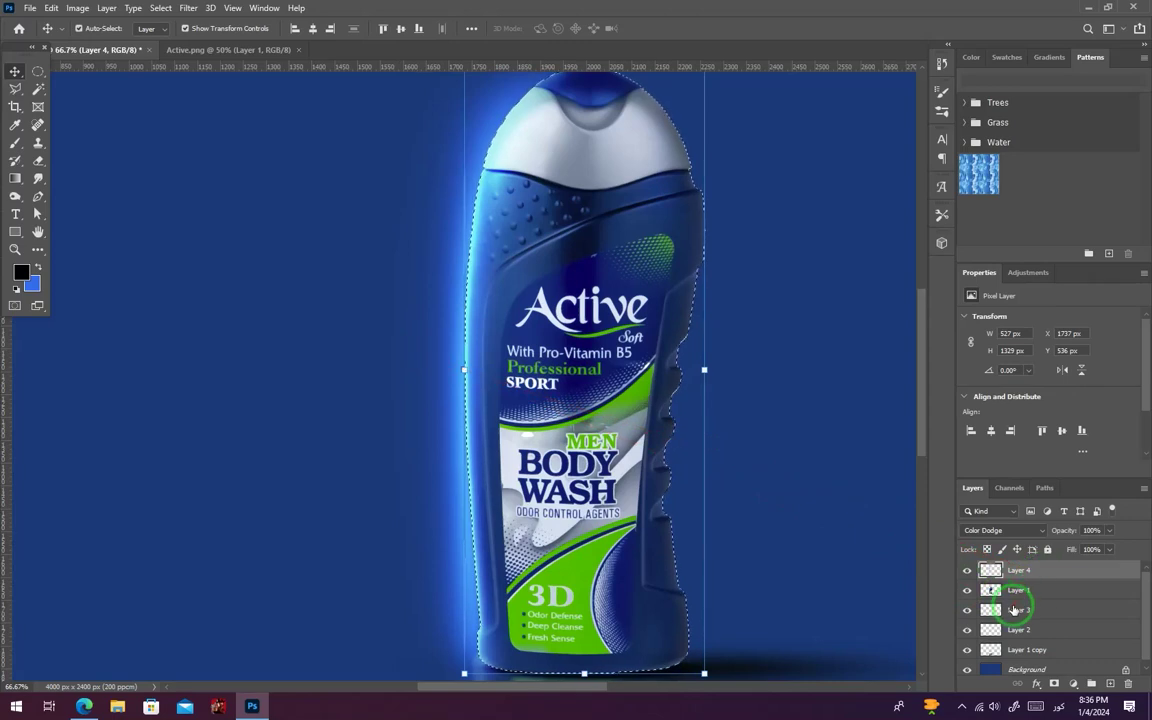
# Invert the bottle selection to cover the area outside it and switch to the Eraser tool
pyautogui.click(1015, 607)
pyautogui.click(967, 631)
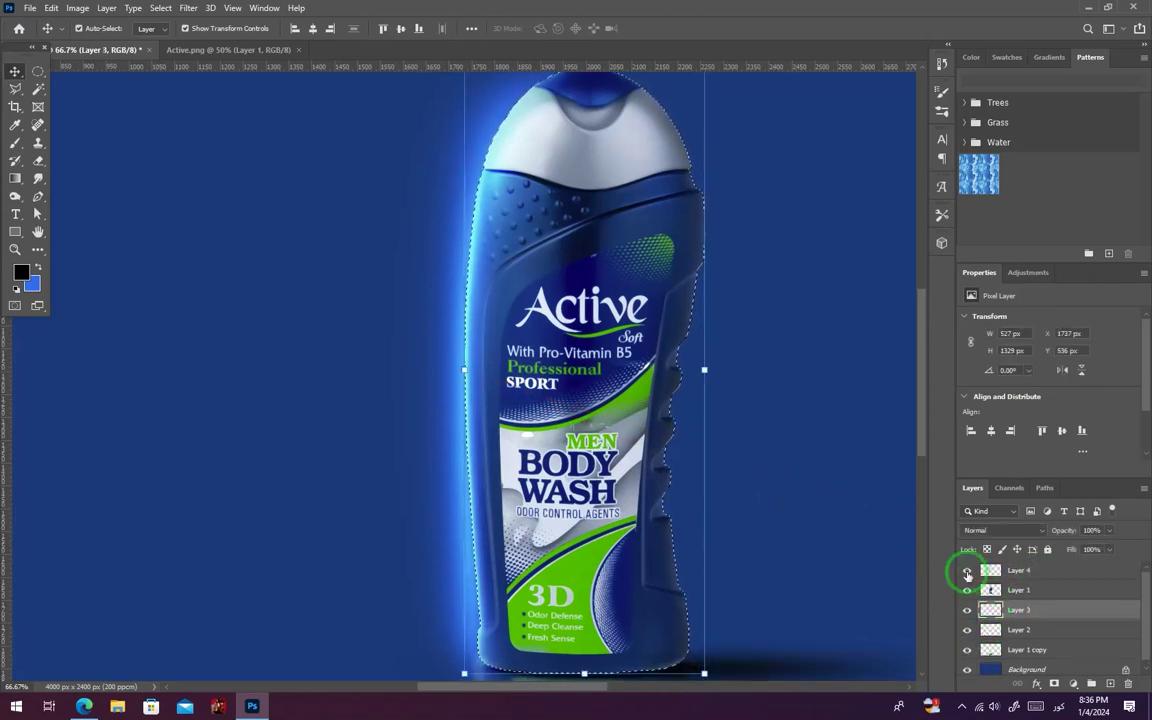
pyautogui.click(38, 160)
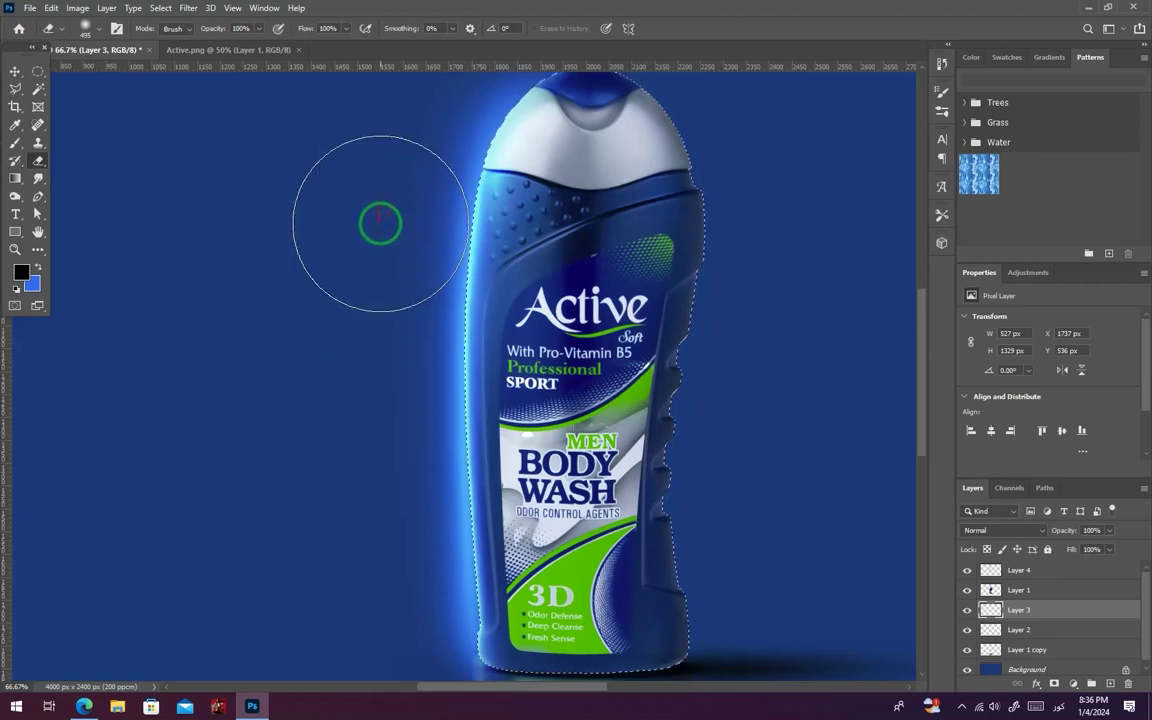
pyautogui.click(37, 71)
pyautogui.rightClick(375, 296)
pyautogui.click(400, 310)
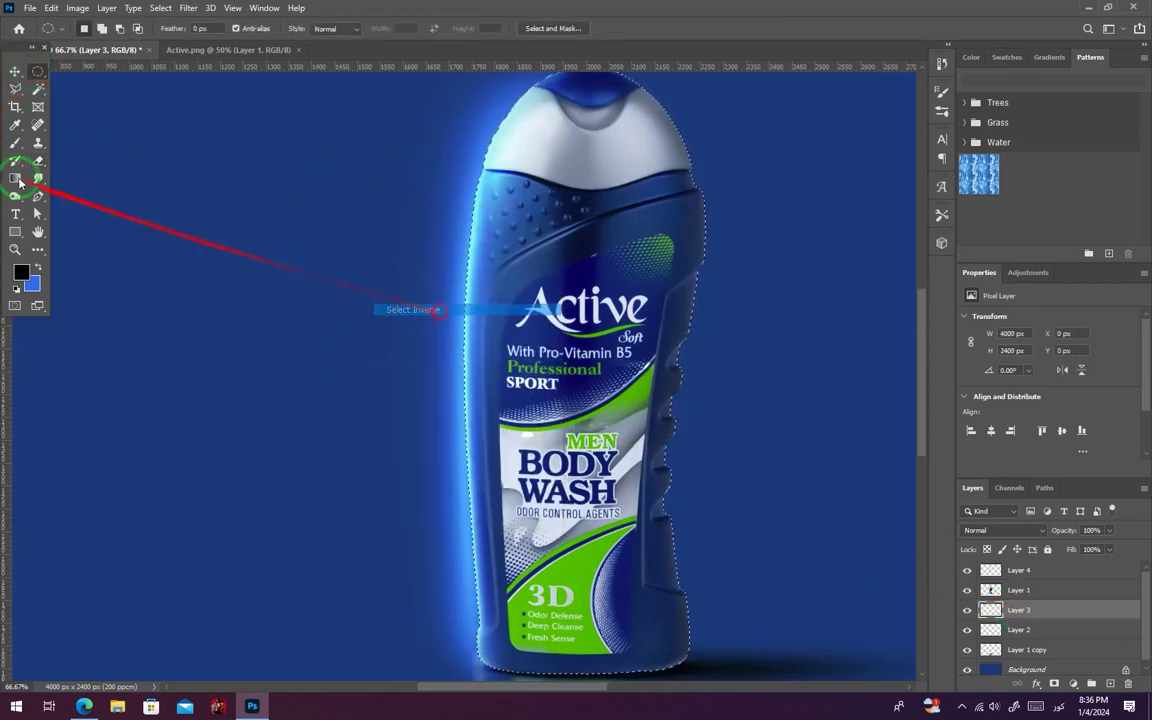
pyautogui.click(38, 161)
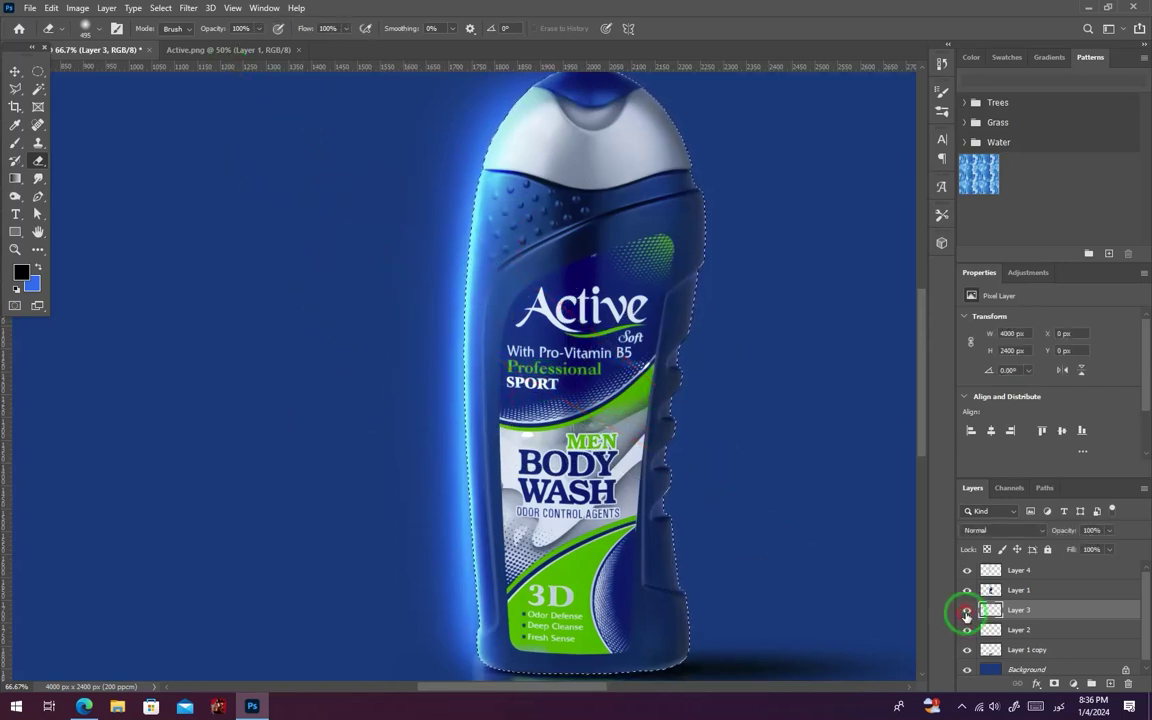
# Erase the outer spill of the glow layer along the bottle's left side with the 495 px eraser and deselect
pyautogui.click(1005, 572)
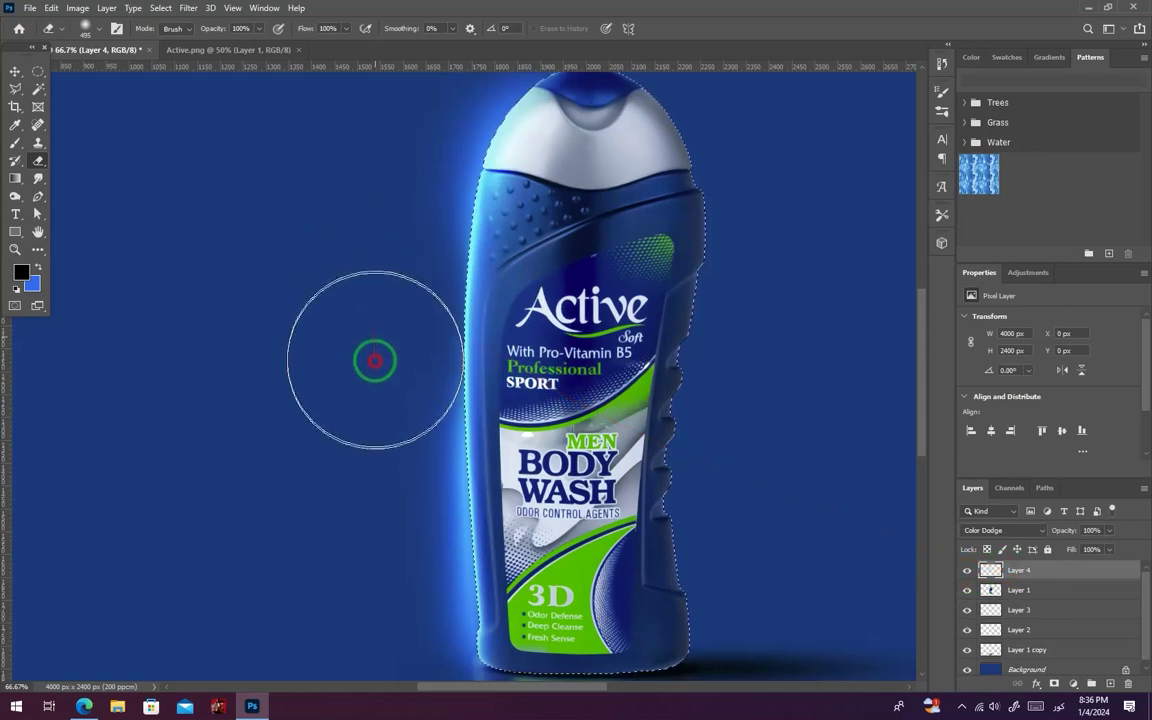
pyautogui.moveTo(368, 426)
pyautogui.mouseDown()
pyautogui.moveTo(368, 582)
pyautogui.moveTo(344, 384)
pyautogui.moveTo(350, 201)
pyautogui.mouseUp()
pyautogui.moveTo(286, 243); pyautogui.dragTo(286, 371)
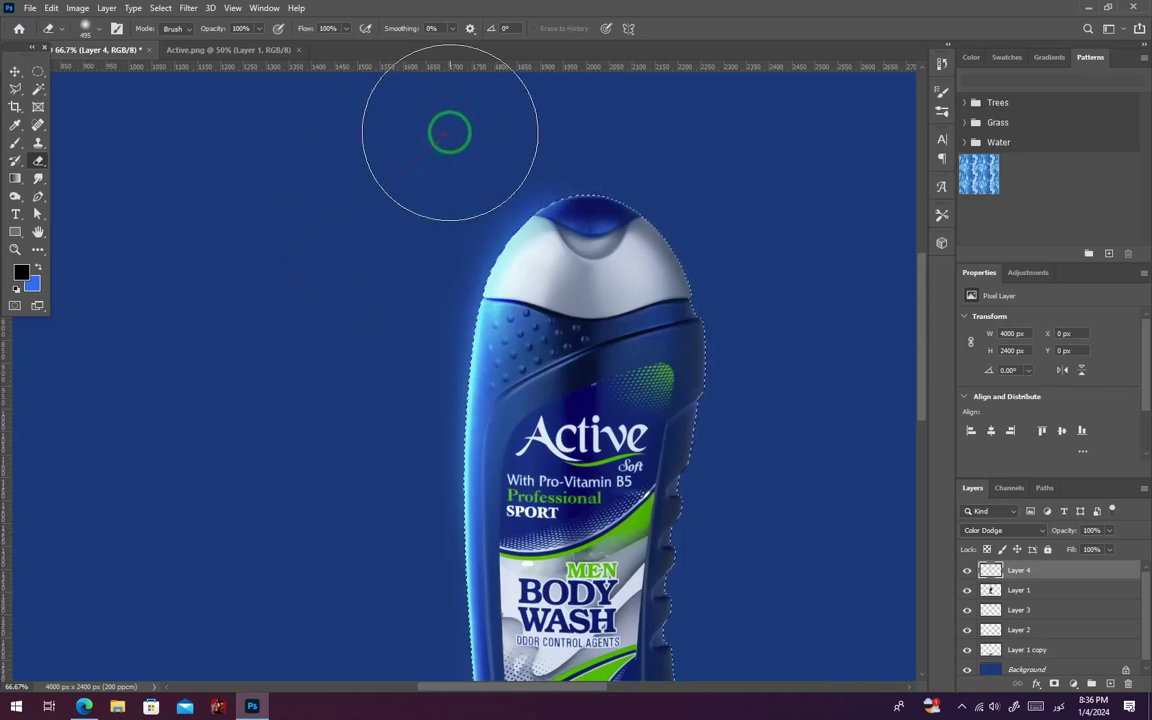
pyautogui.moveTo(298, 470); pyautogui.dragTo(304, 247)
pyautogui.moveTo(333, 560)
pyautogui.mouseDown()
pyautogui.moveTo(365, 581)
pyautogui.moveTo(365, 560)
pyautogui.mouseUp()
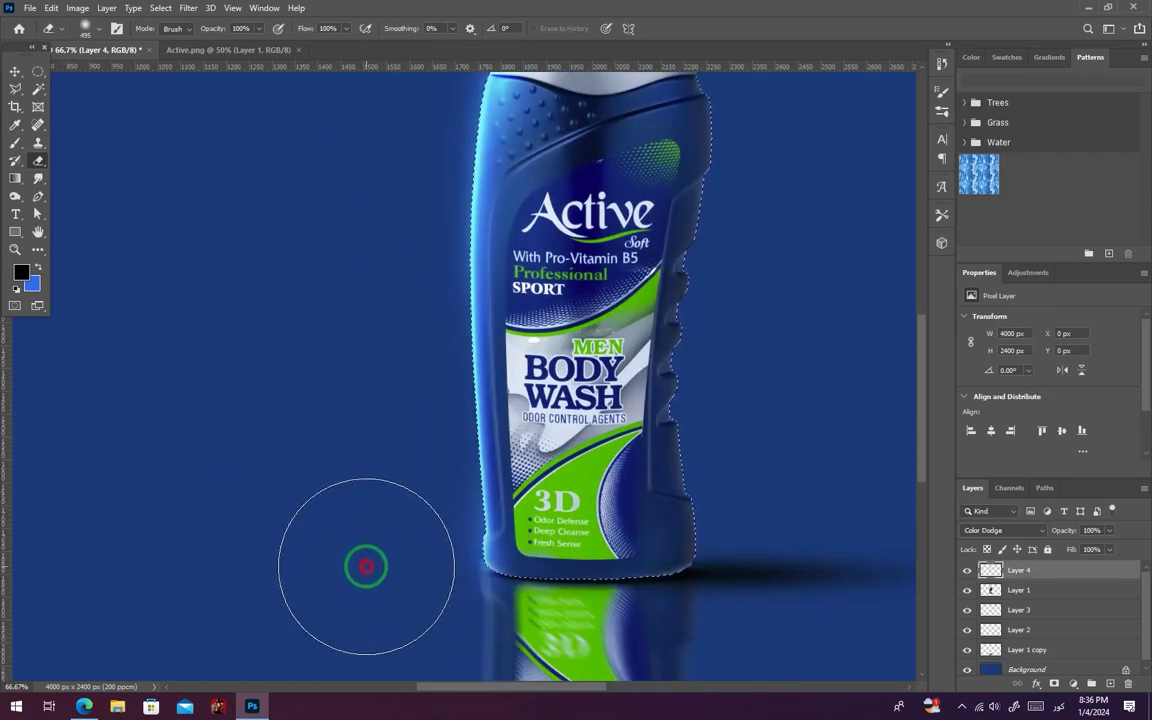
pyautogui.click(38, 71)
pyautogui.click(264, 382)
# Set the glow layer's opacity to 91%
pyautogui.hotkey('ctrl', '-')
pyautogui.hotkey('ctrl', '-')
pyautogui.moveTo(790, 640); pyautogui.dragTo(609, 486)
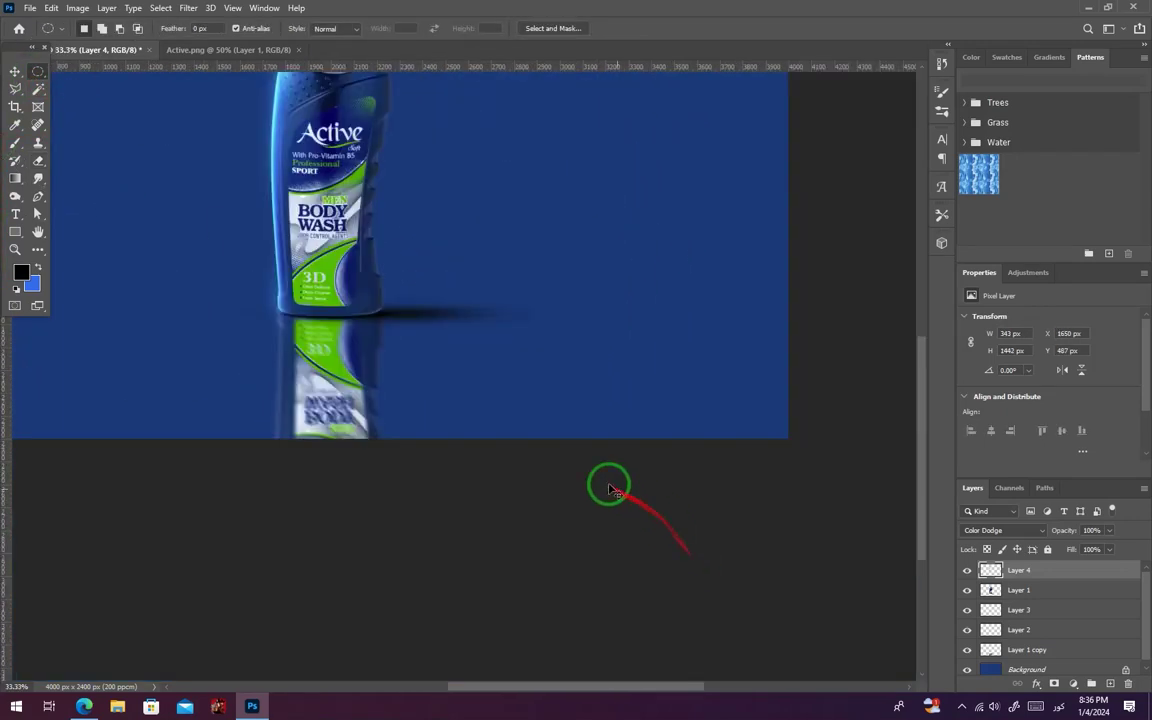
pyautogui.hotkey('ctrl', '+')
pyautogui.moveTo(340, 246); pyautogui.dragTo(586, 573)
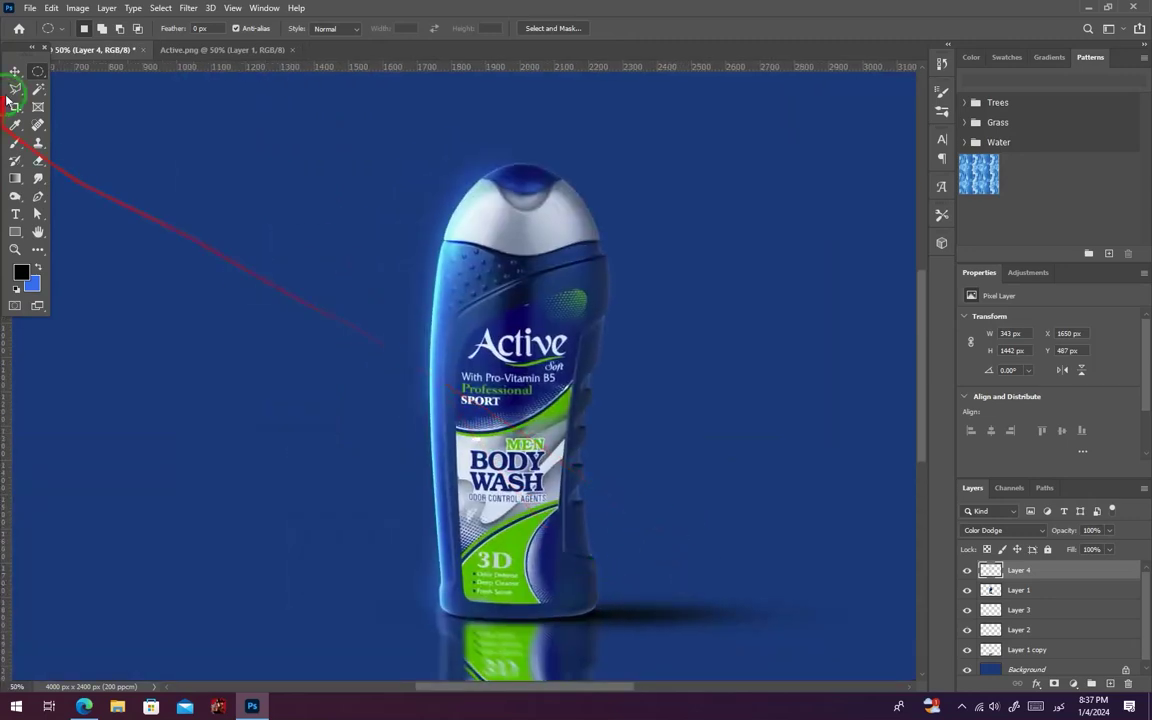
pyautogui.click(15, 72)
pyautogui.moveTo(1108, 547)
pyautogui.mouseDown()
pyautogui.moveTo(1094, 550)
pyautogui.moveTo(1105, 548)
pyautogui.mouseUp()
pyautogui.click(38, 71)
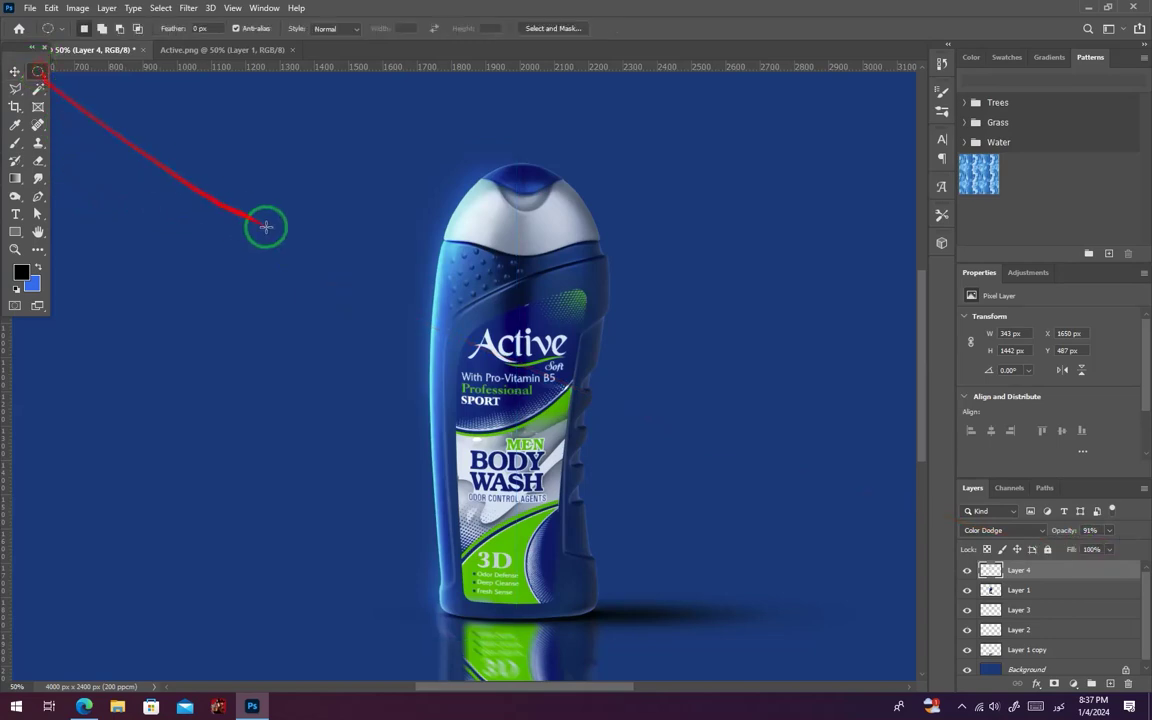
# Set up the Brush tool with the blue colour, a size of 171 px and an angle of 63° for the cap's left edge
pyautogui.click(15, 142)
pyautogui.click(37, 263)
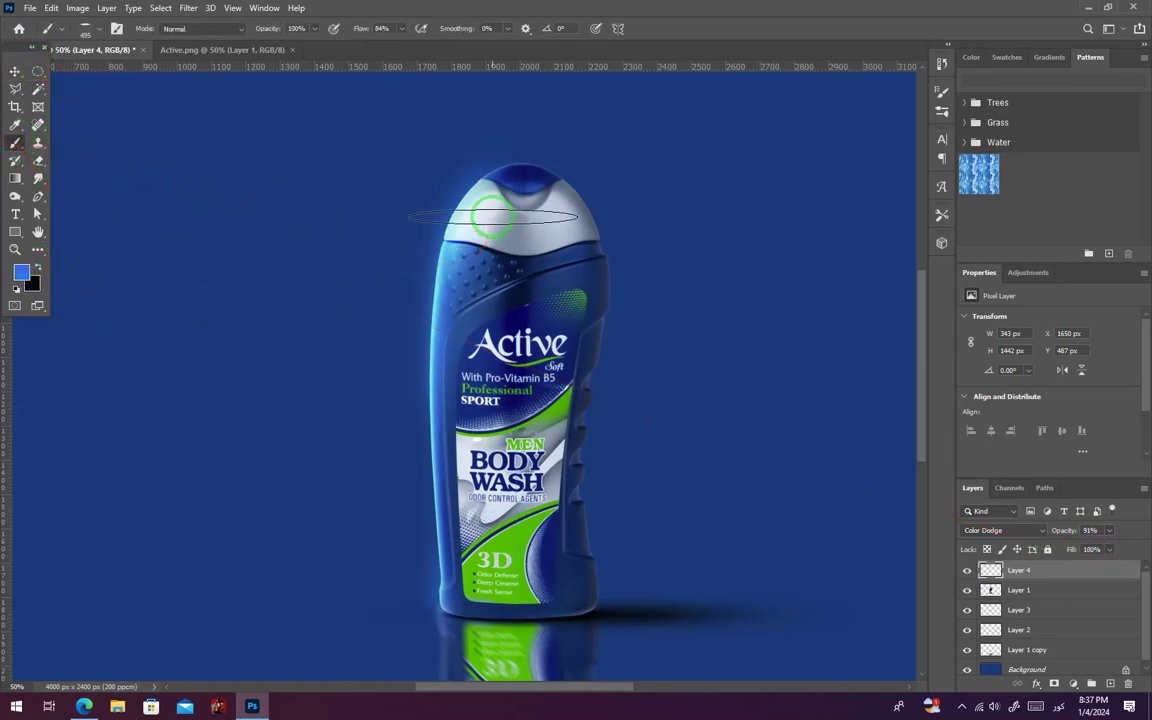
pyautogui.rightClick(490, 220)
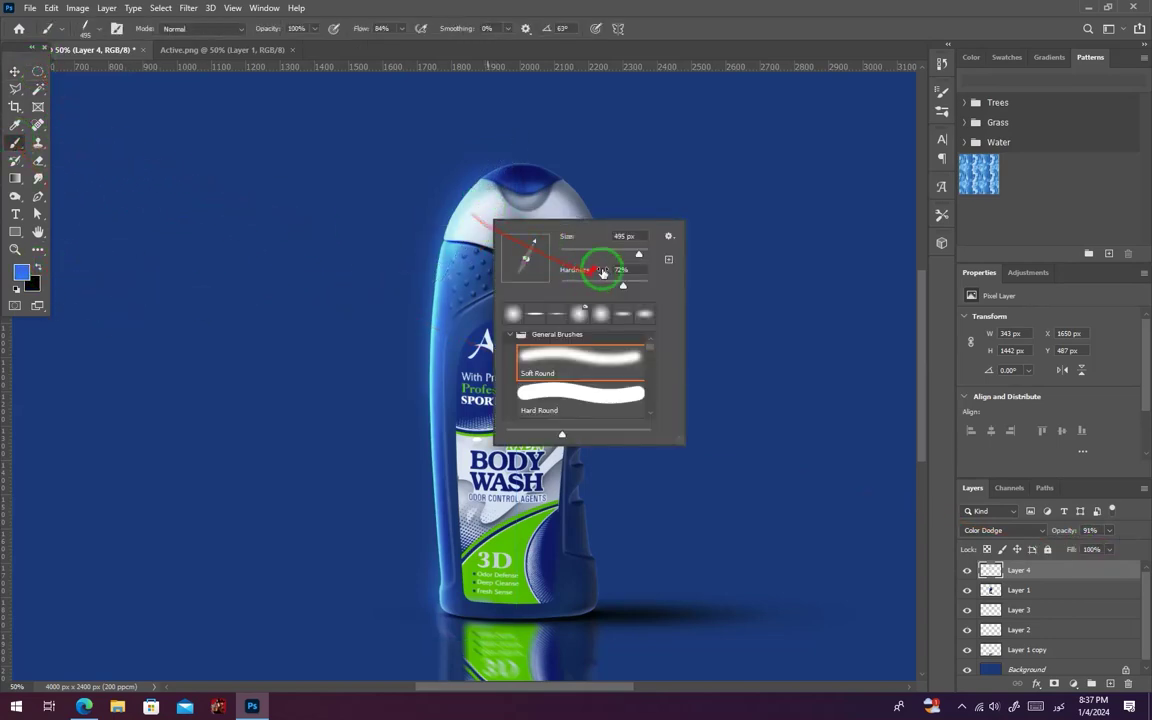
pyautogui.click(459, 208)
pyautogui.rightClick(460, 210)
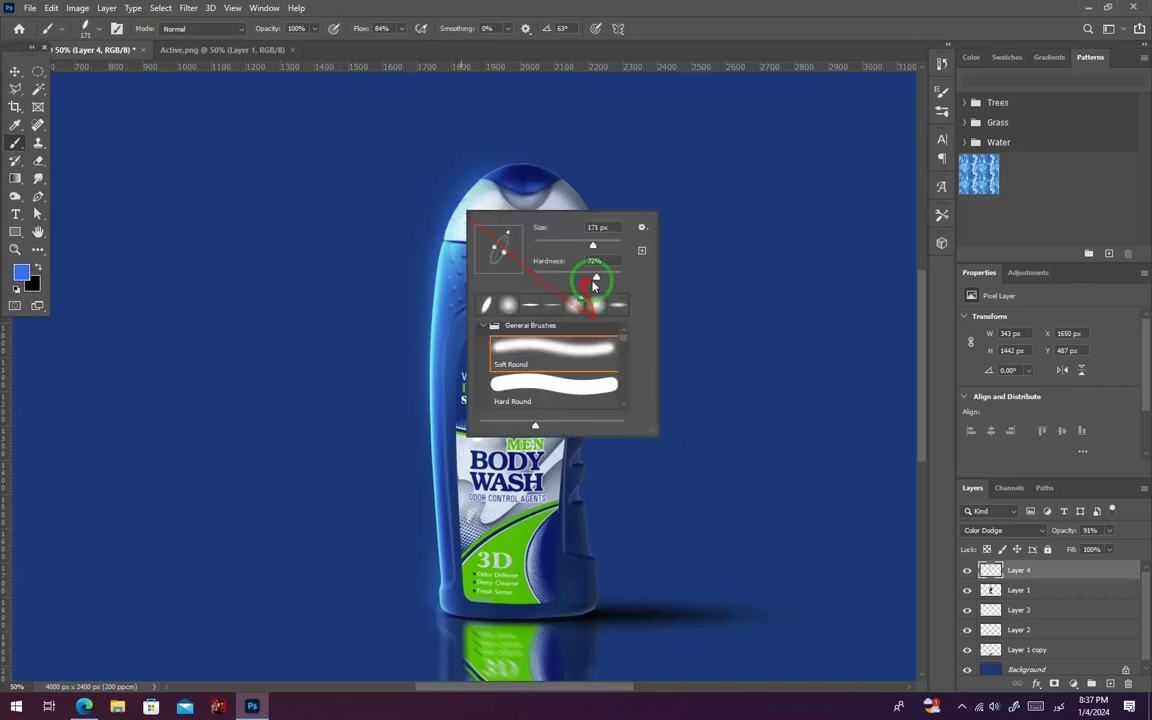
pyautogui.press('Return')
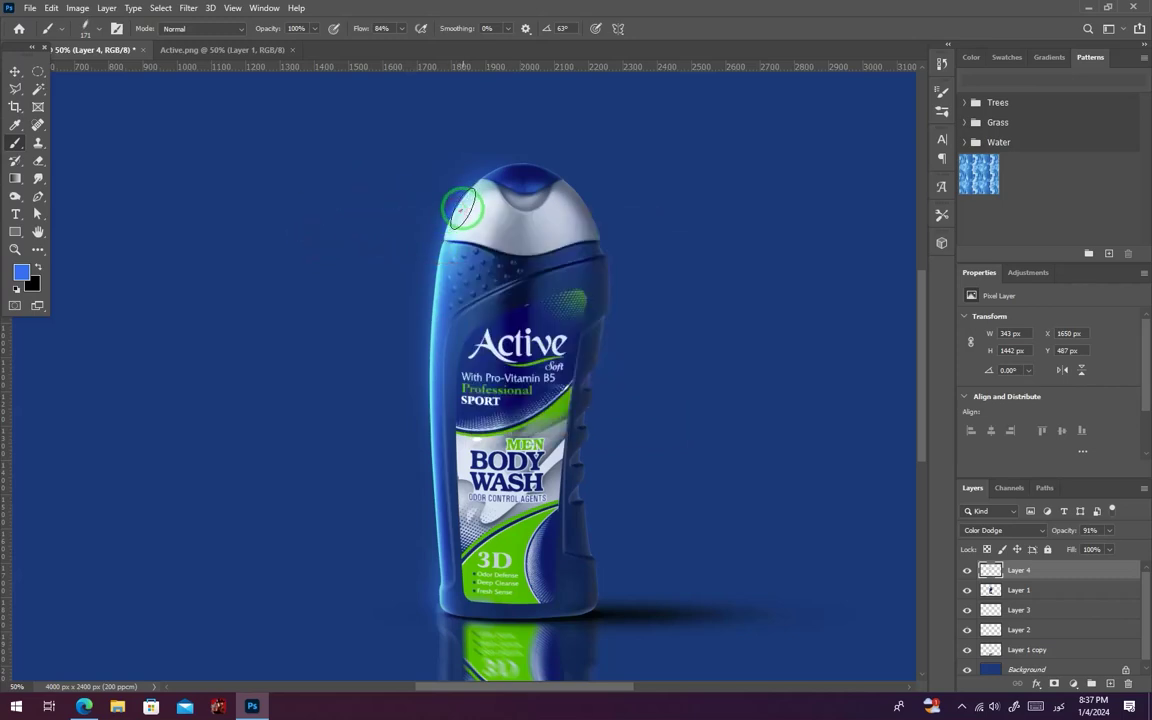
# Paint a blue highlight on the cap's left edge on a new layer and scale it to about 144%
pyautogui.click(1108, 683)
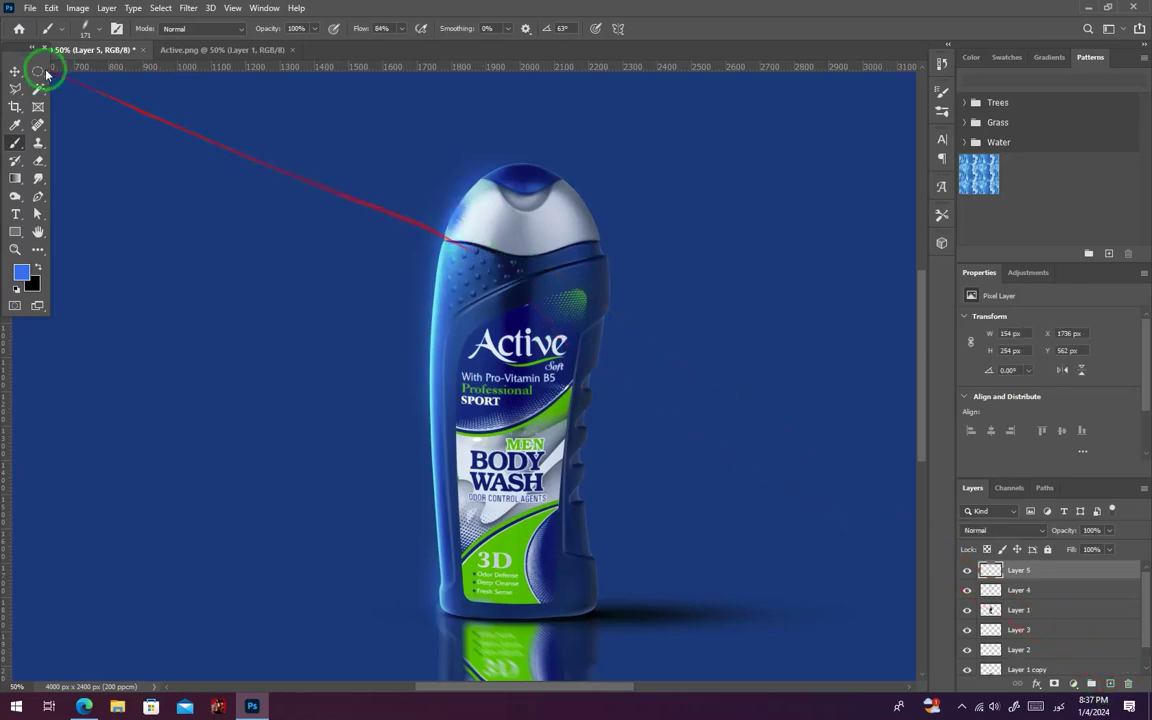
pyautogui.click(15, 71)
pyautogui.moveTo(487, 169); pyautogui.dragTo(496, 153)
# Set the cap highlight layer's blend mode to Linear Light and undo its enlargement
pyautogui.click(985, 530)
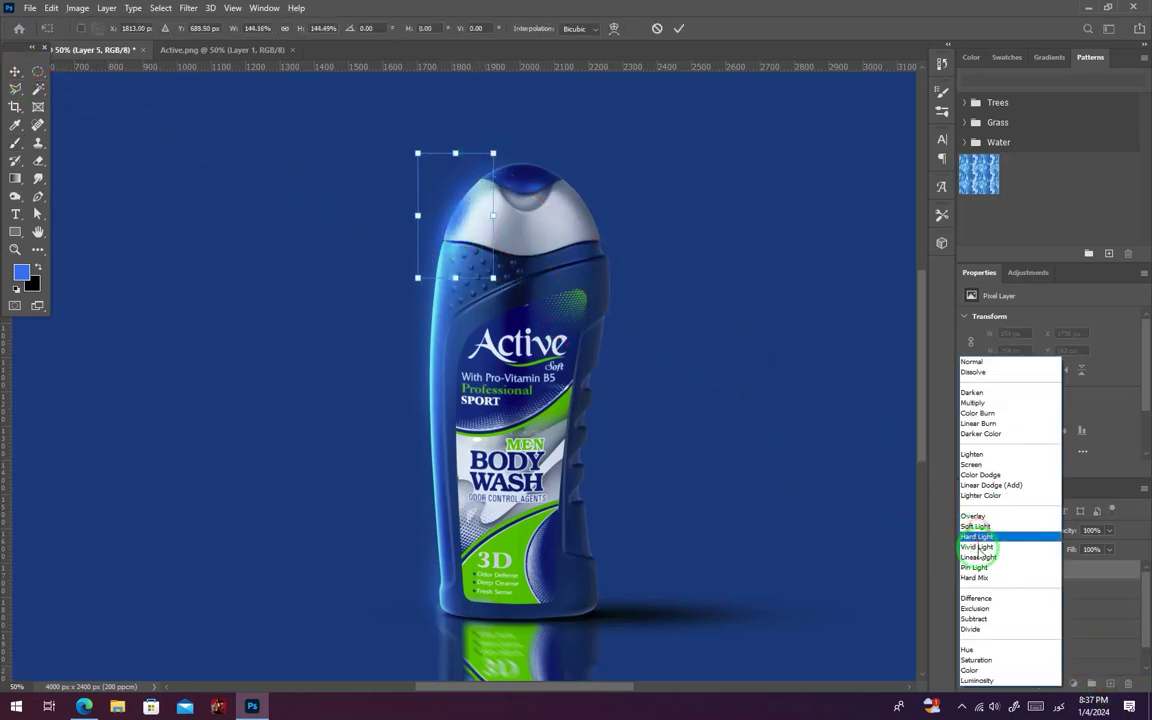
pyautogui.click(970, 557)
pyautogui.click(1009, 537)
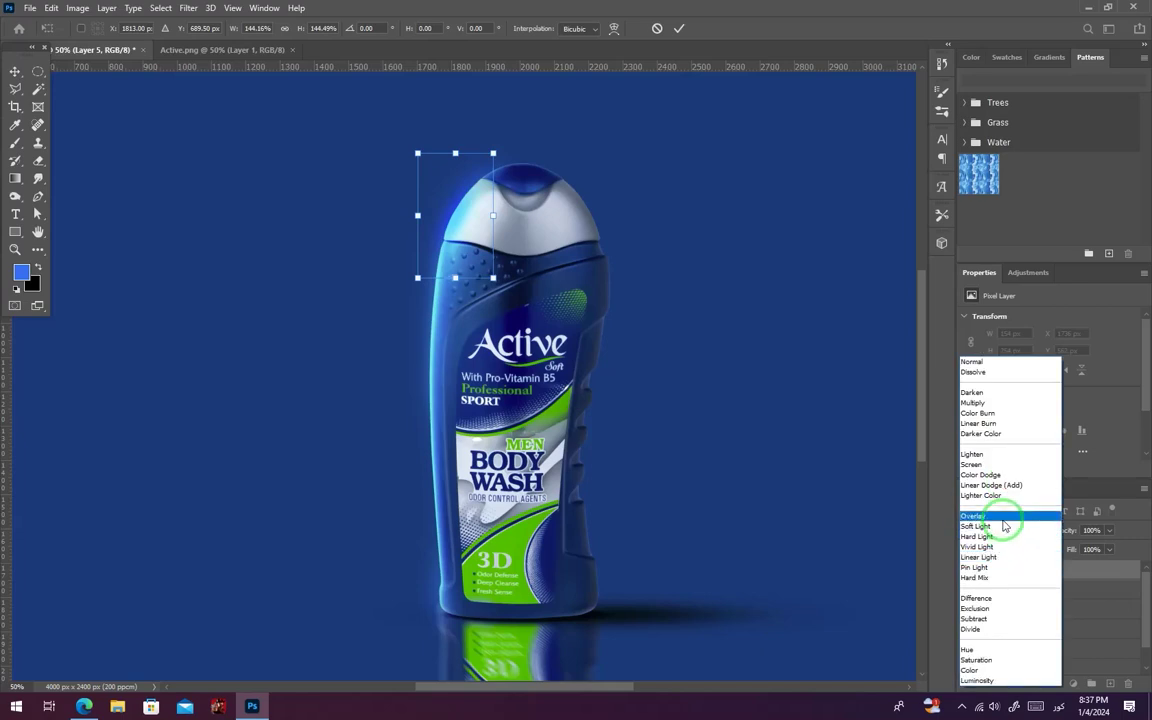
pyautogui.click(1003, 518)
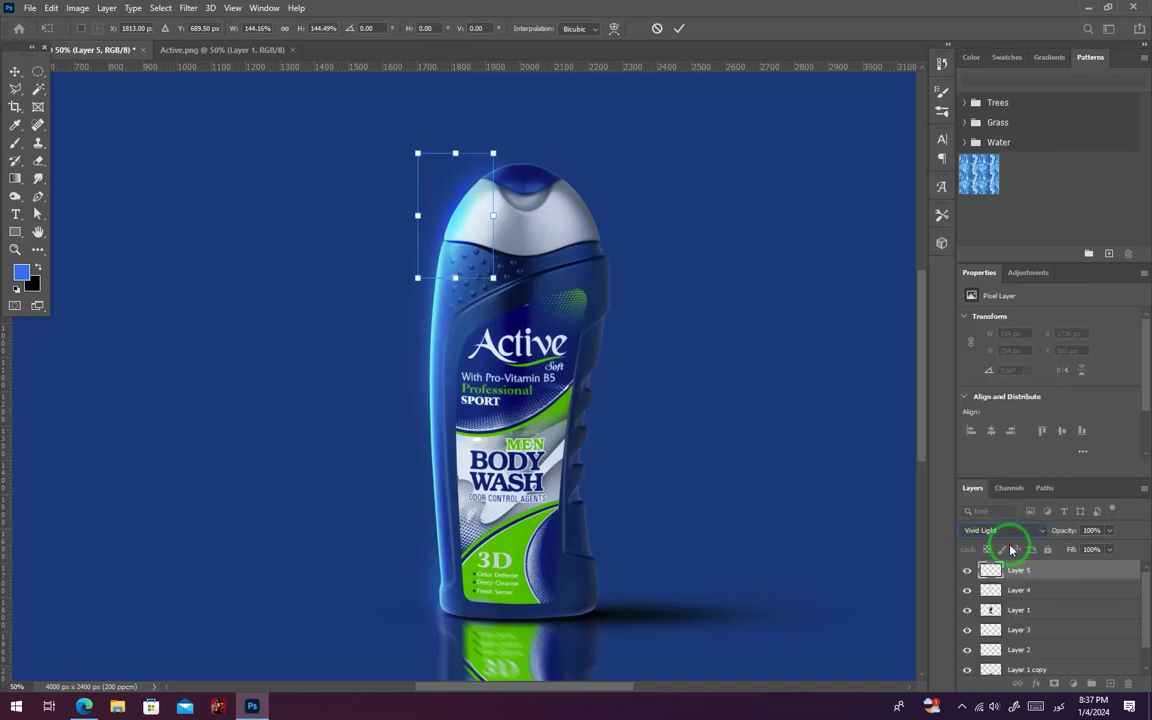
pyautogui.press('Down')
pyautogui.hotkey('ctrl', 'z')
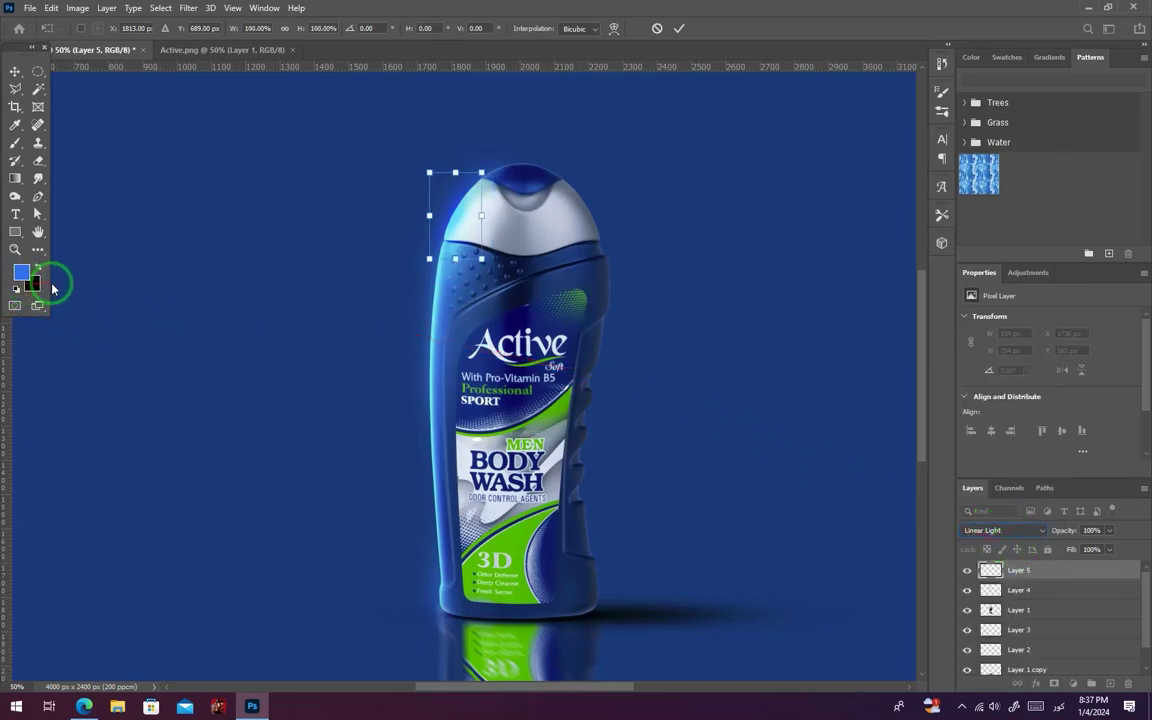
pyautogui.press('Return')
# Raise the cap highlight's lightness to the maximum with Hue/Saturation
pyautogui.hotkey('ctrl', 'u')
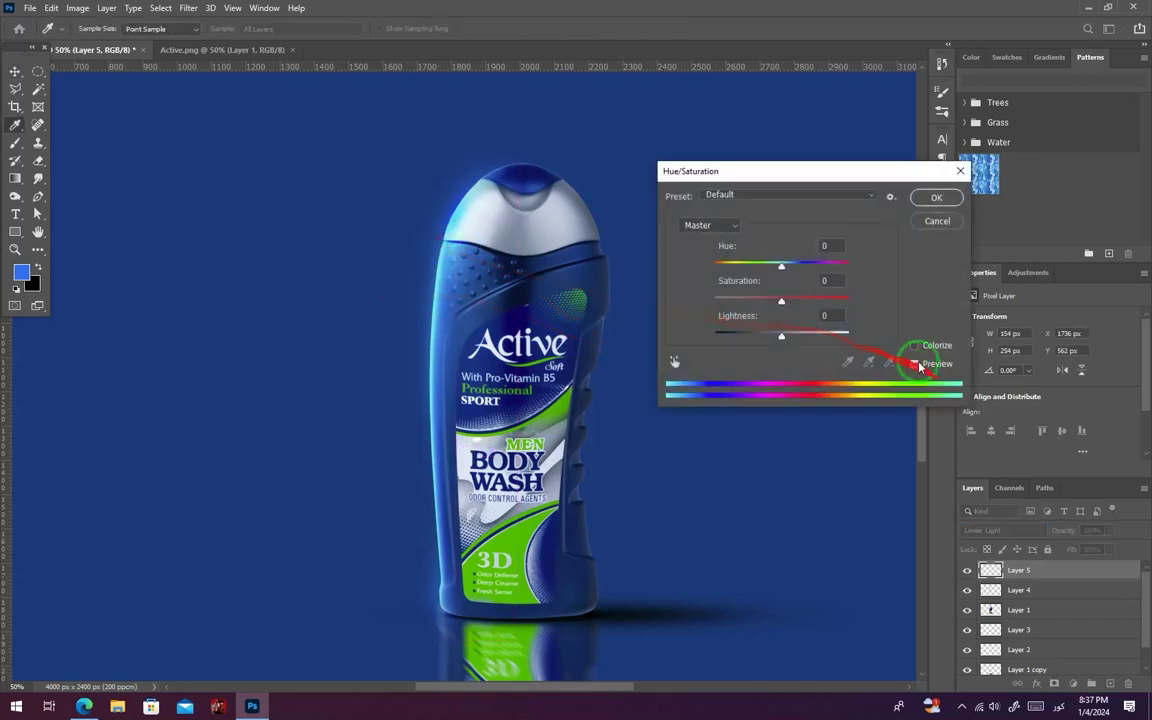
pyautogui.moveTo(781, 336); pyautogui.dragTo(849, 341)
pyautogui.press('Return')
# Scale the cap highlight to about 143%, fit it along the cap's left edge and deselect it
pyautogui.moveTo(484, 172); pyautogui.dragTo(494, 160)
pyautogui.moveTo(457, 209)
pyautogui.mouseDown()
pyautogui.moveTo(472, 190)
pyautogui.moveTo(465, 202)
pyautogui.mouseUp()
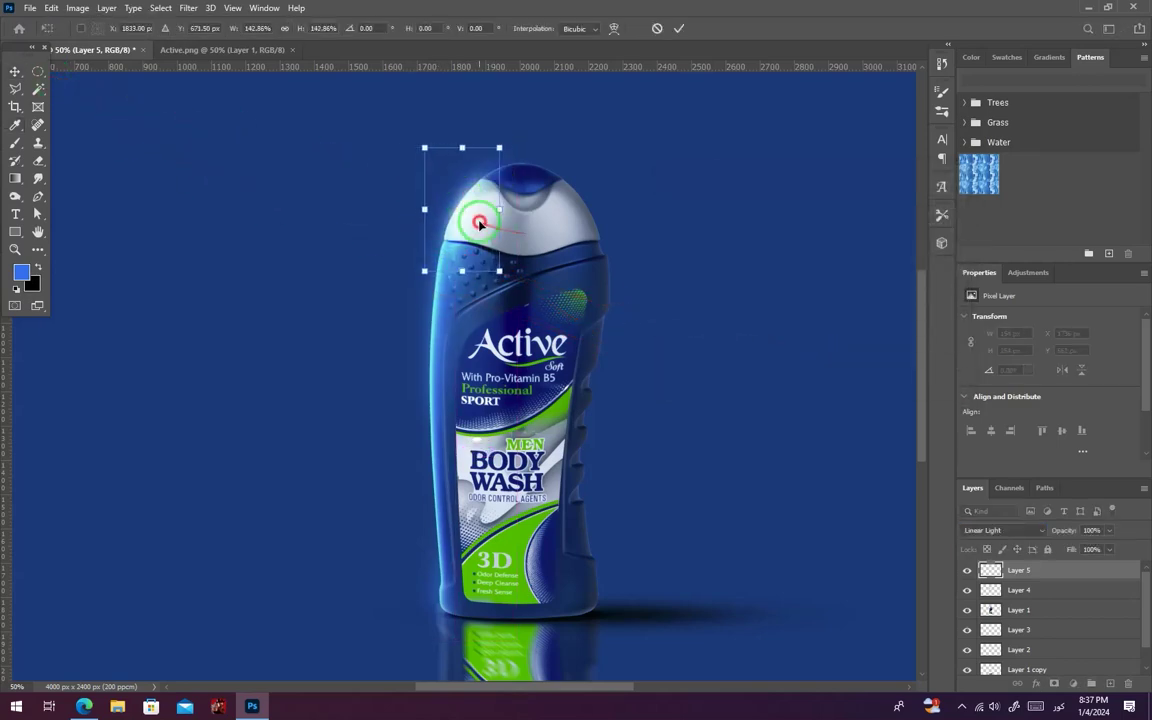
pyautogui.doubleClick(479, 224)
pyautogui.moveTo(463, 272)
pyautogui.mouseDown()
pyautogui.moveTo(460, 316)
pyautogui.moveTo(455, 276)
pyautogui.mouseUp()
pyautogui.press('Return')
pyautogui.click(729, 308)
# Open Flower.png and bring the flower into the advertisement beside the right side of the bottle's base
pyautogui.hotkey('ctrl', '-')
pyautogui.hotkey('ctrl', '-')
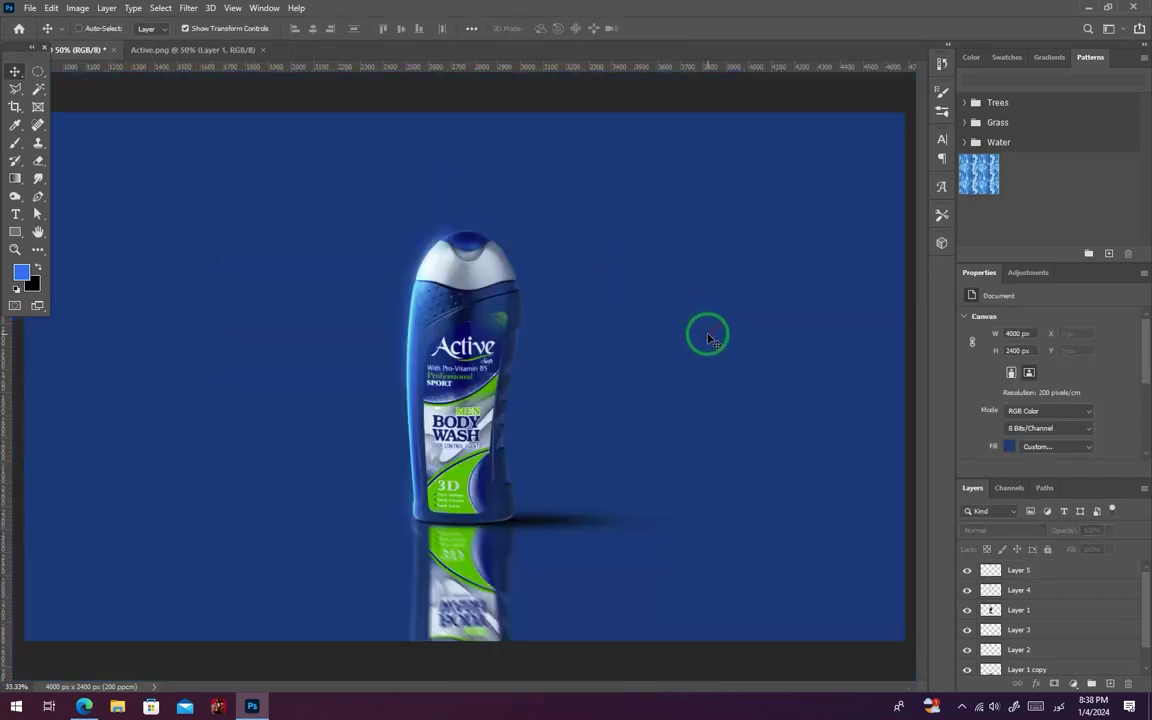
pyautogui.hotkey('ctrl', '+')
pyautogui.moveTo(298, 437); pyautogui.dragTo(391, 460)
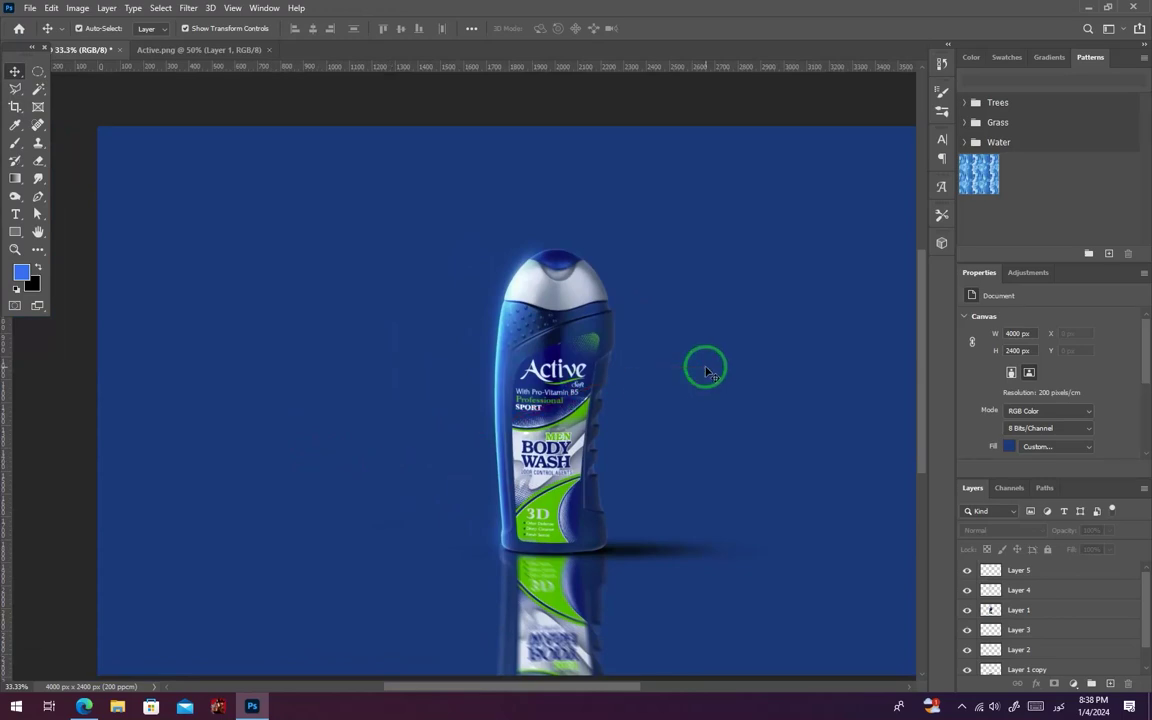
pyautogui.hotkey('ctrl', '-')
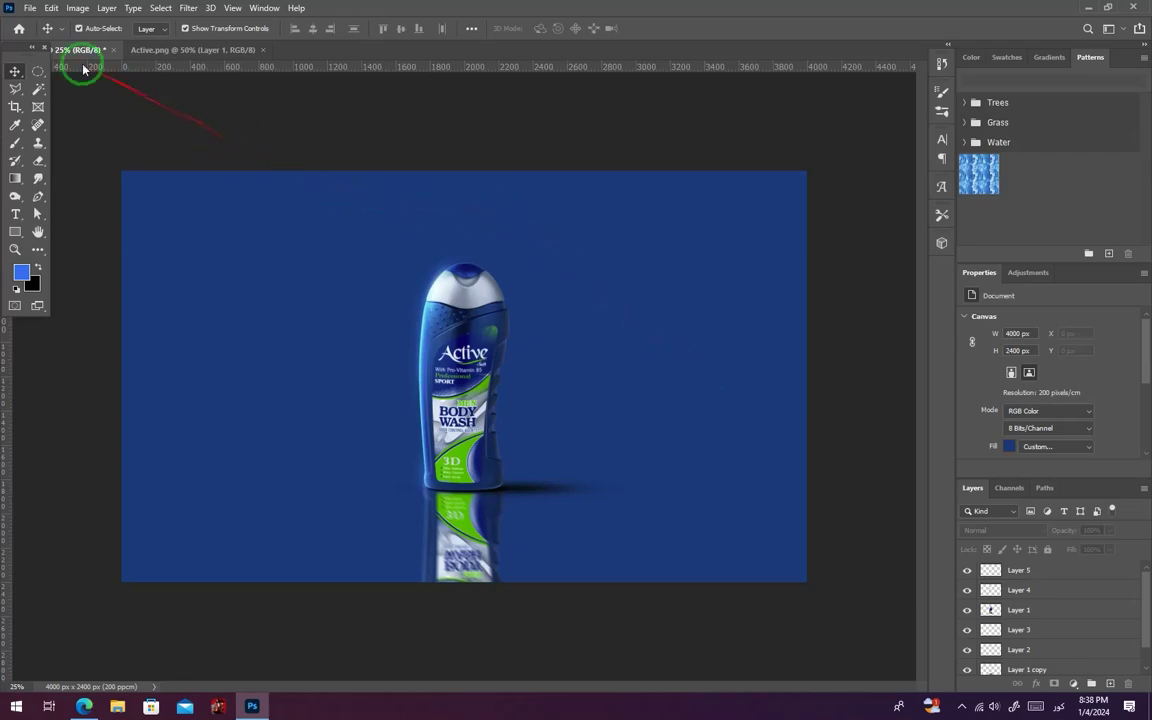
pyautogui.click(33, 12)
pyautogui.click(35, 36)
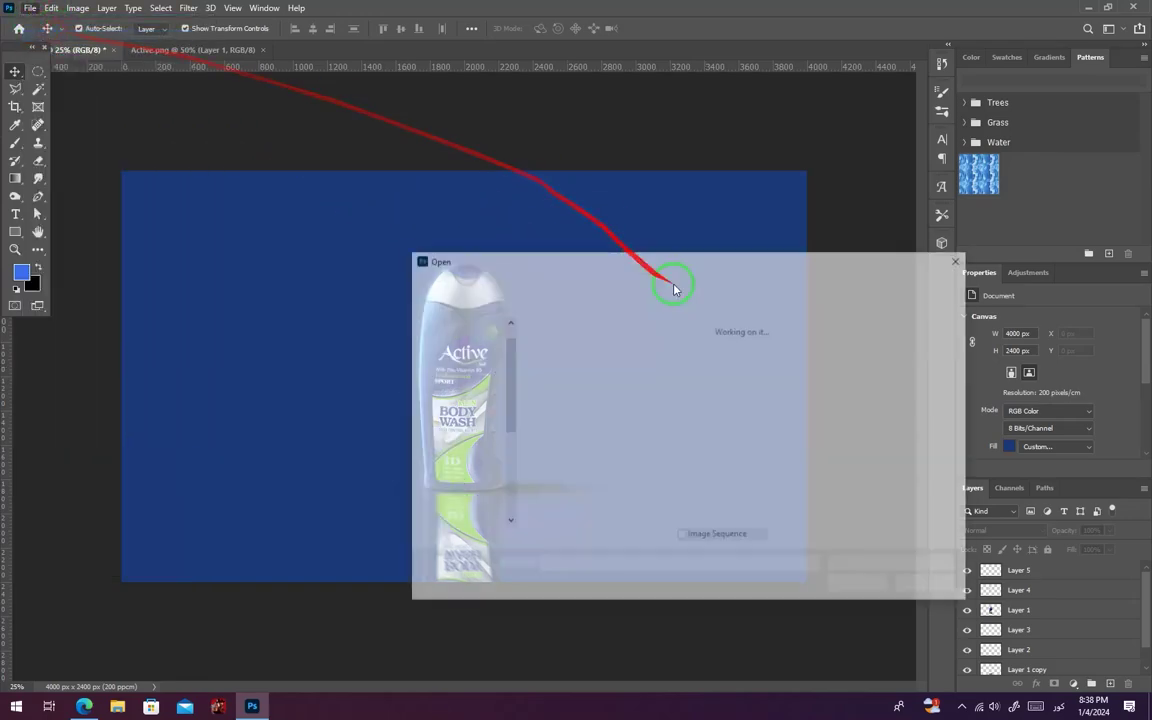
pyautogui.doubleClick(622, 357)
pyautogui.moveTo(476, 380); pyautogui.dragTo(541, 481)
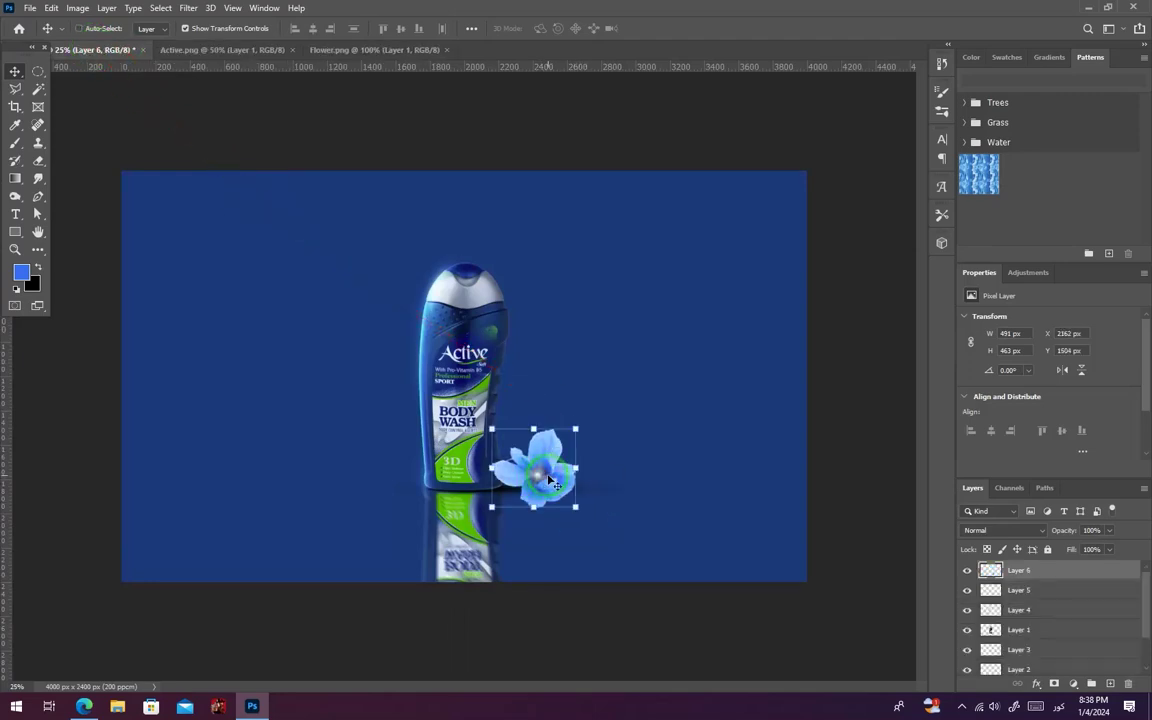
# Lighten the flower's outer petals with the Dodge tool at 152 px, Midtones range and 50% exposure
pyautogui.hotkey('ctrl', '+')
pyautogui.click(15, 195)
pyautogui.click(72, 197)
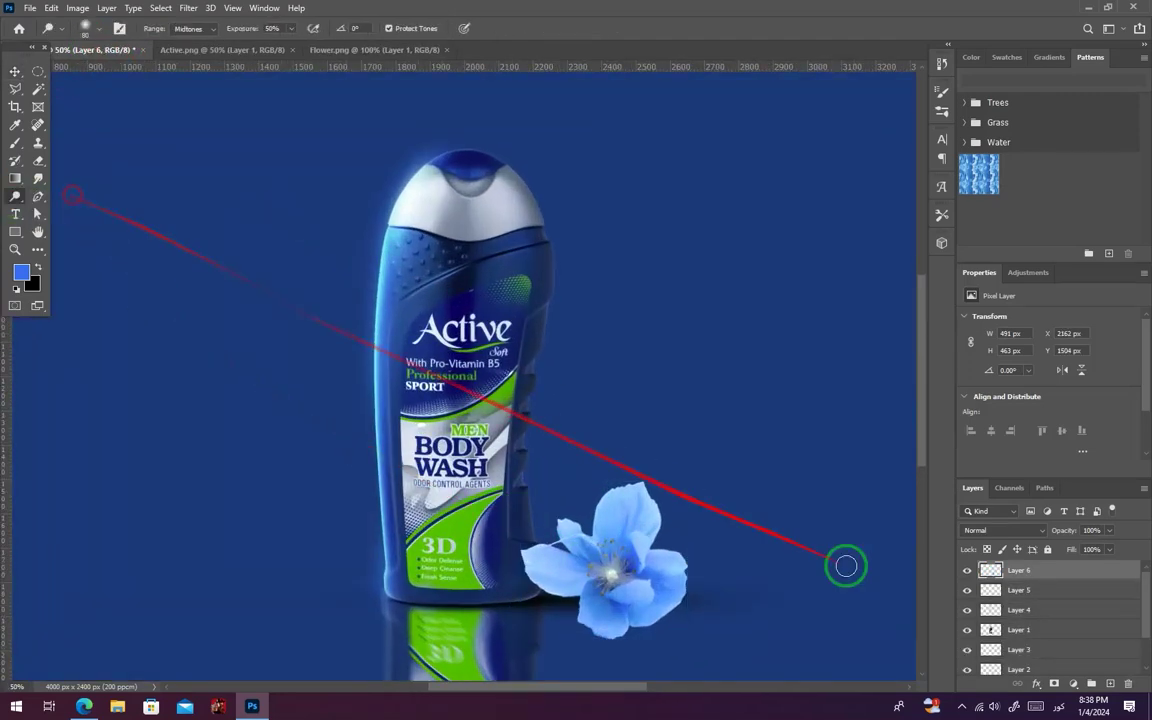
pyautogui.rightClick(640, 502)
pyautogui.click(640, 486)
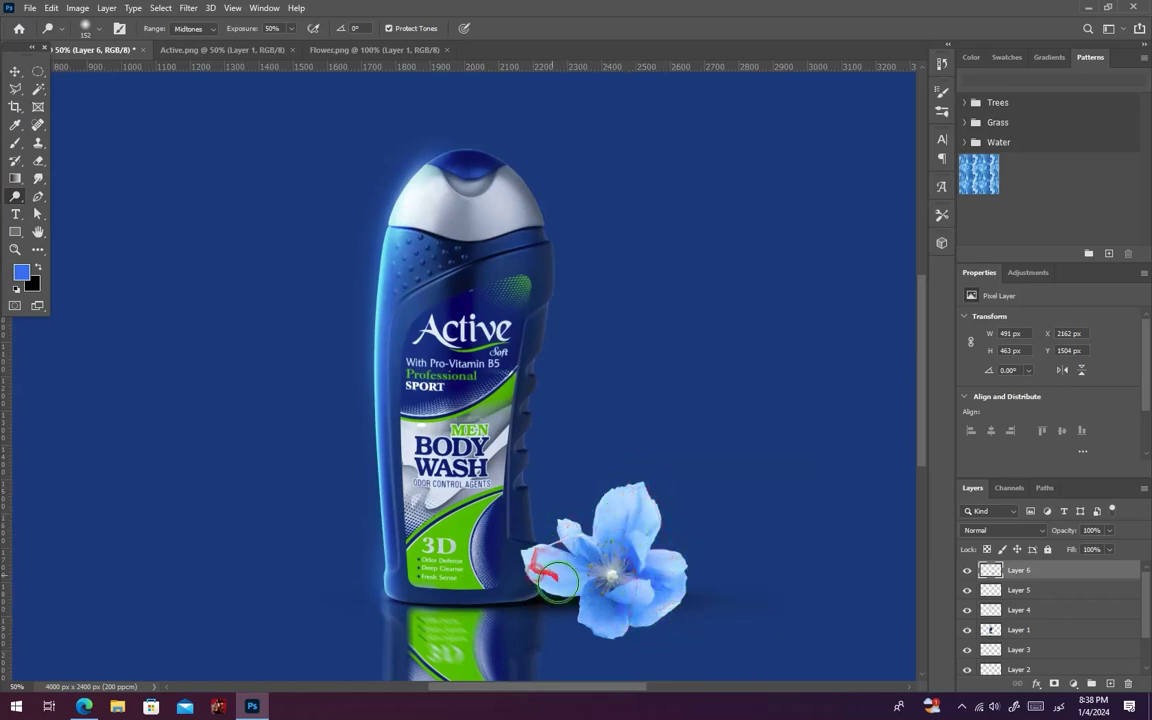
pyautogui.moveTo(595, 514)
pyautogui.mouseDown()
pyautogui.moveTo(658, 510)
pyautogui.moveTo(710, 581)
pyautogui.mouseUp()
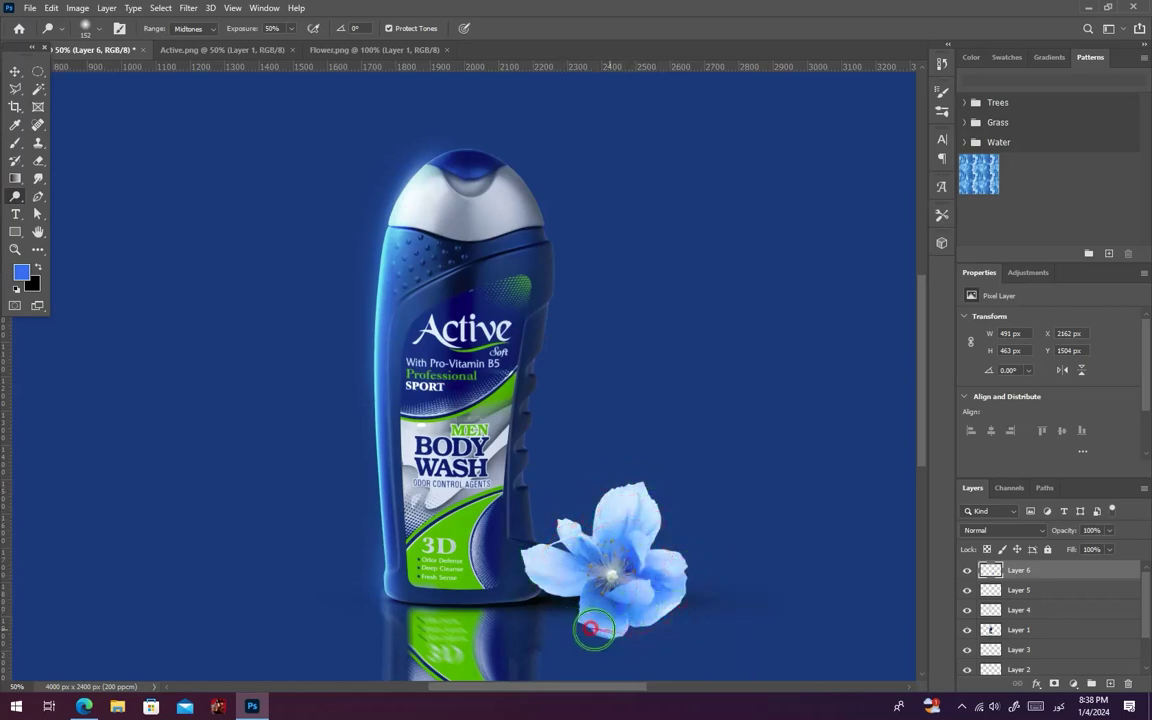
# Scale the flower to about 57%, rotate it about 4° and place it against the bottle's lower right corner
pyautogui.scroll(1, 664, 620)
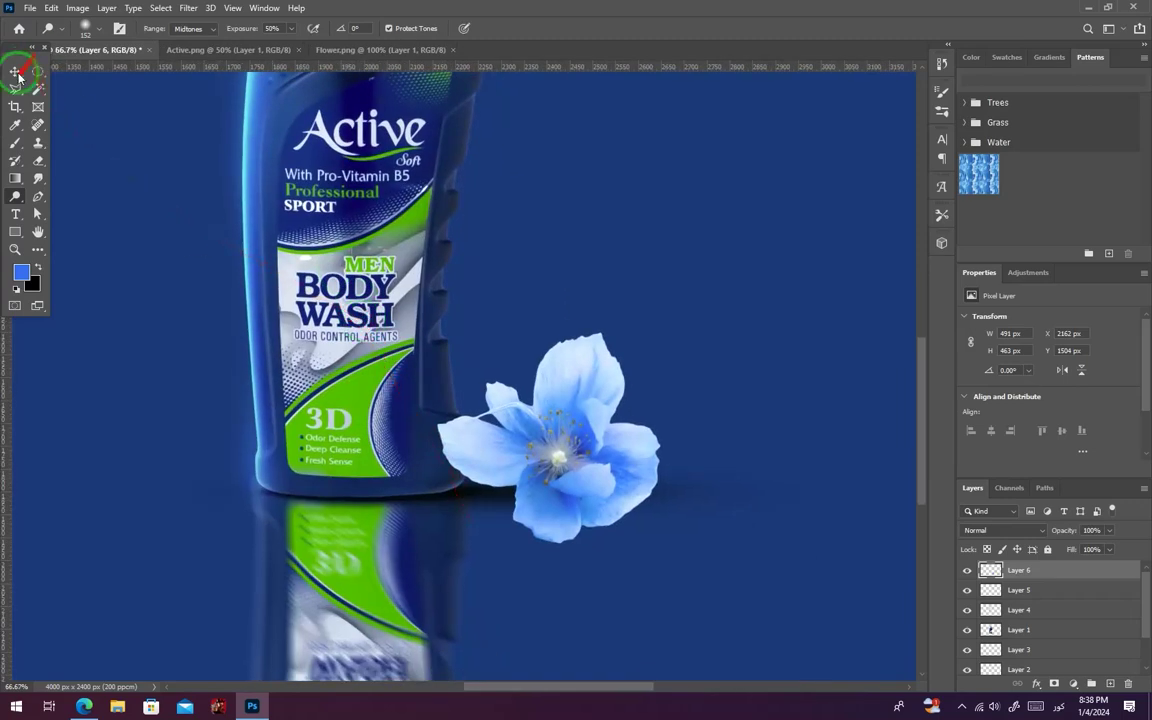
pyautogui.click(15, 71)
pyautogui.moveTo(654, 336); pyautogui.dragTo(620, 384)
pyautogui.moveTo(577, 480); pyautogui.dragTo(551, 510)
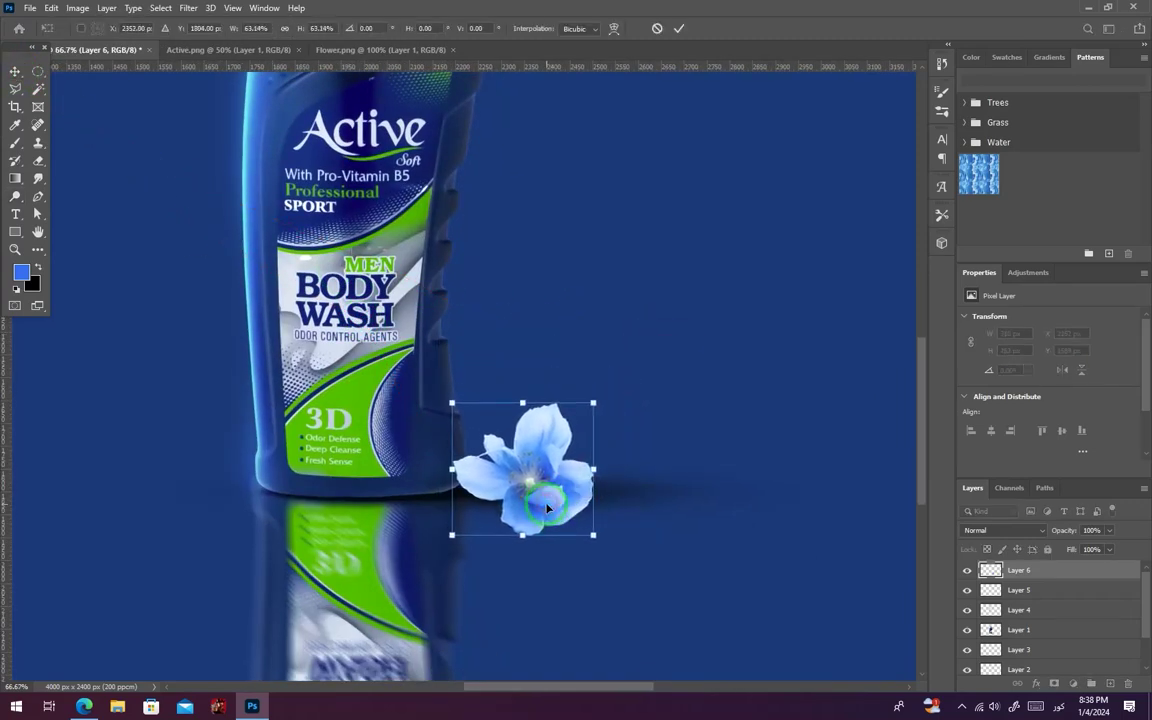
pyautogui.moveTo(563, 457); pyautogui.dragTo(554, 450)
pyautogui.moveTo(588, 398); pyautogui.dragTo(592, 410)
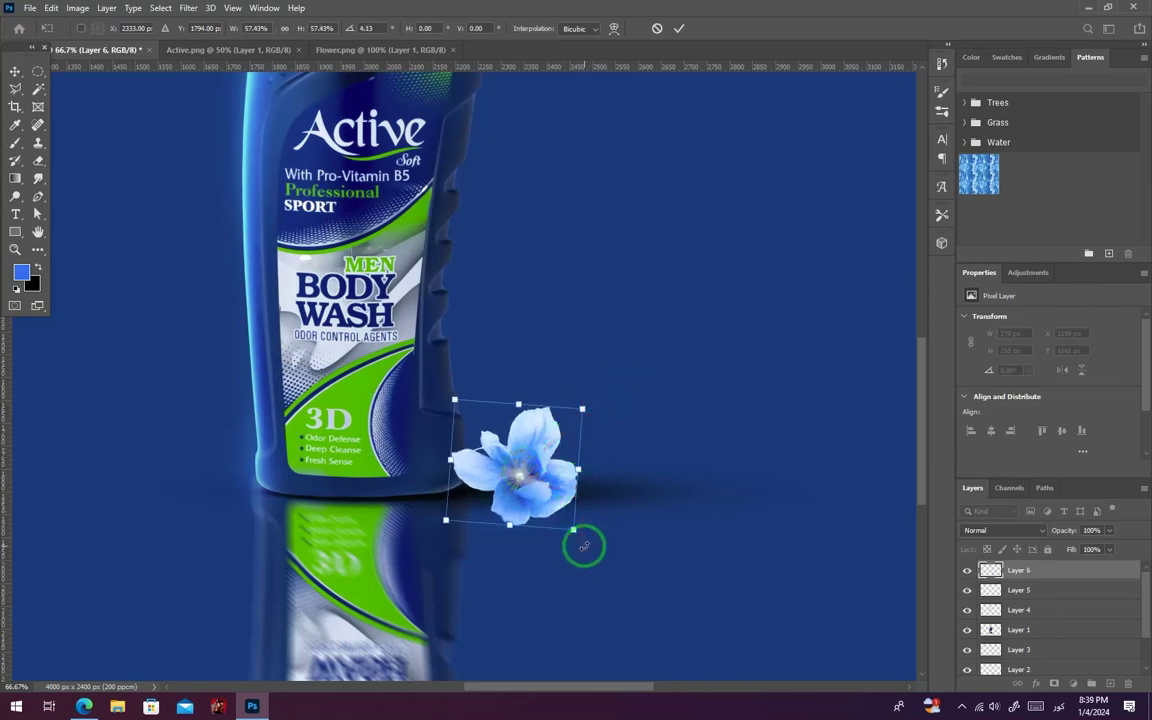
pyautogui.press('Return')
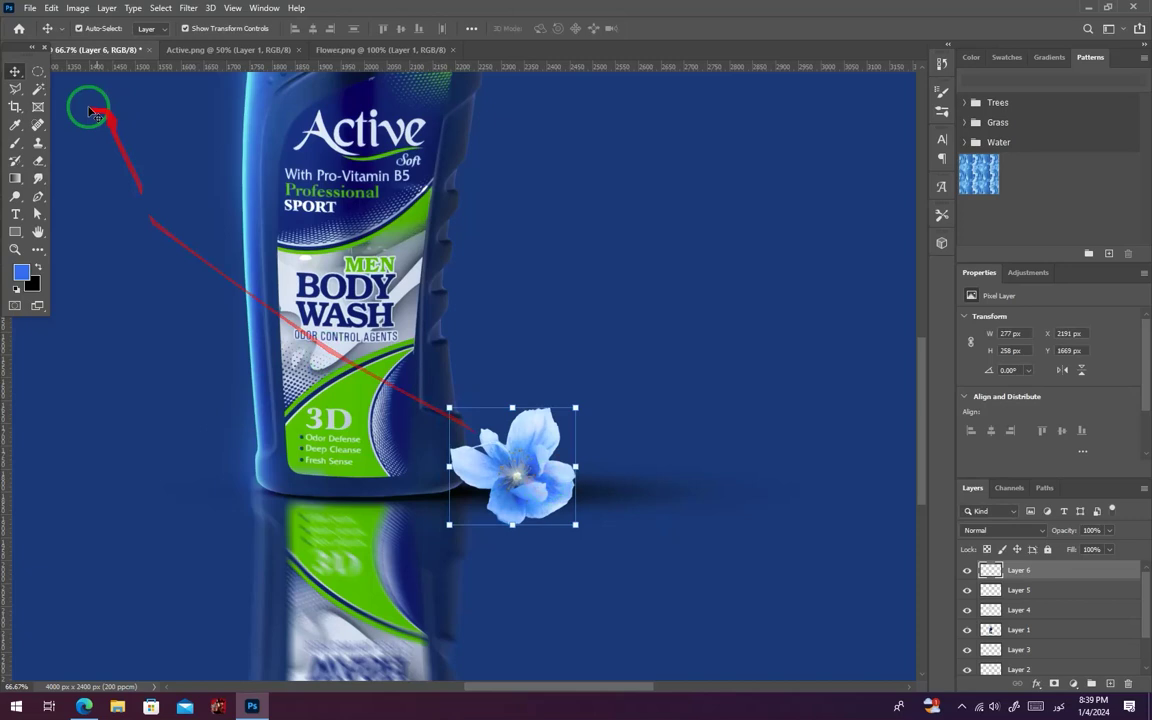
# Paint a soft black shadow about 295 px wide under the flower on a new layer beneath it, using a 180 px brush angled -2°
pyautogui.click(14, 145)
pyautogui.rightClick(330, 310)
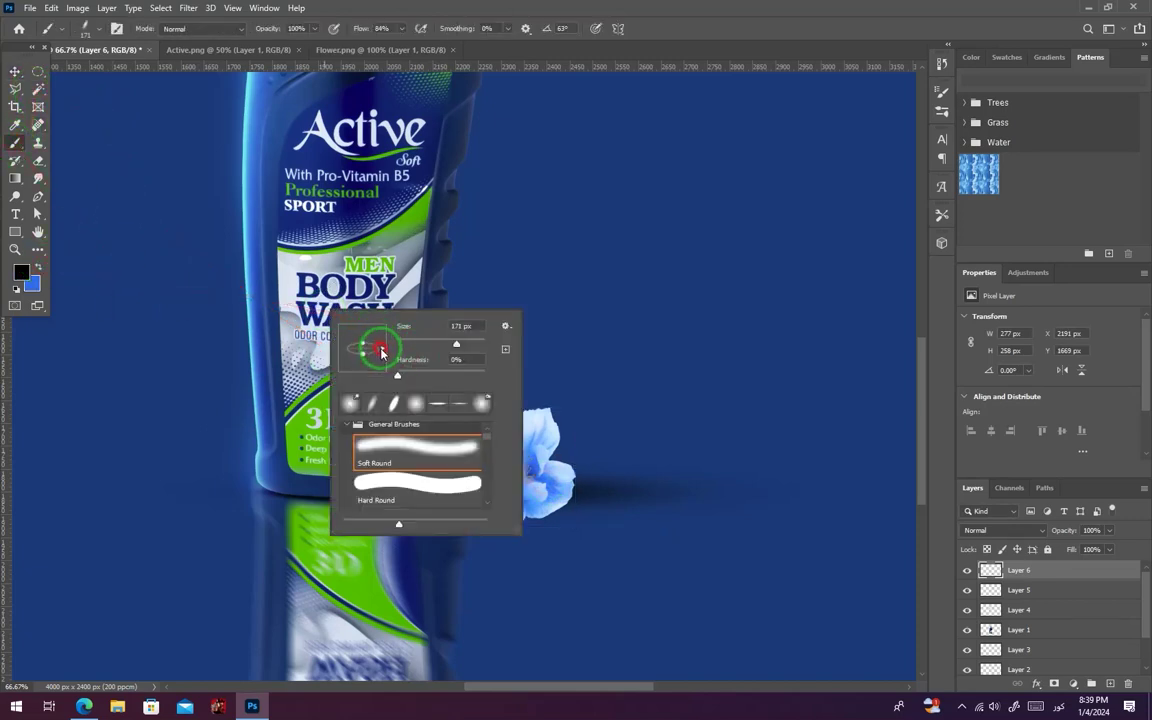
pyautogui.click(560, 505)
pyautogui.moveTo(545, 530)
pyautogui.mouseDown()
pyautogui.moveTo(608, 555)
pyautogui.moveTo(534, 531)
pyautogui.moveTo(920, 602)
pyautogui.mouseUp()
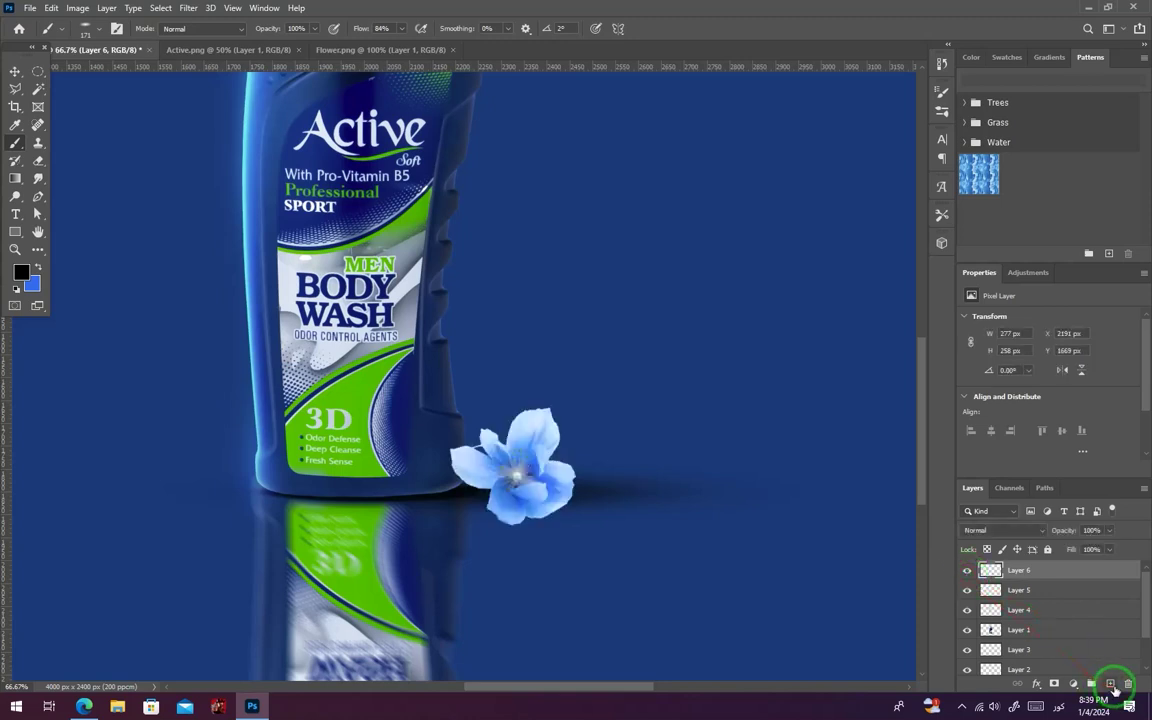
pyautogui.moveTo(1003, 570); pyautogui.dragTo(1003, 597)
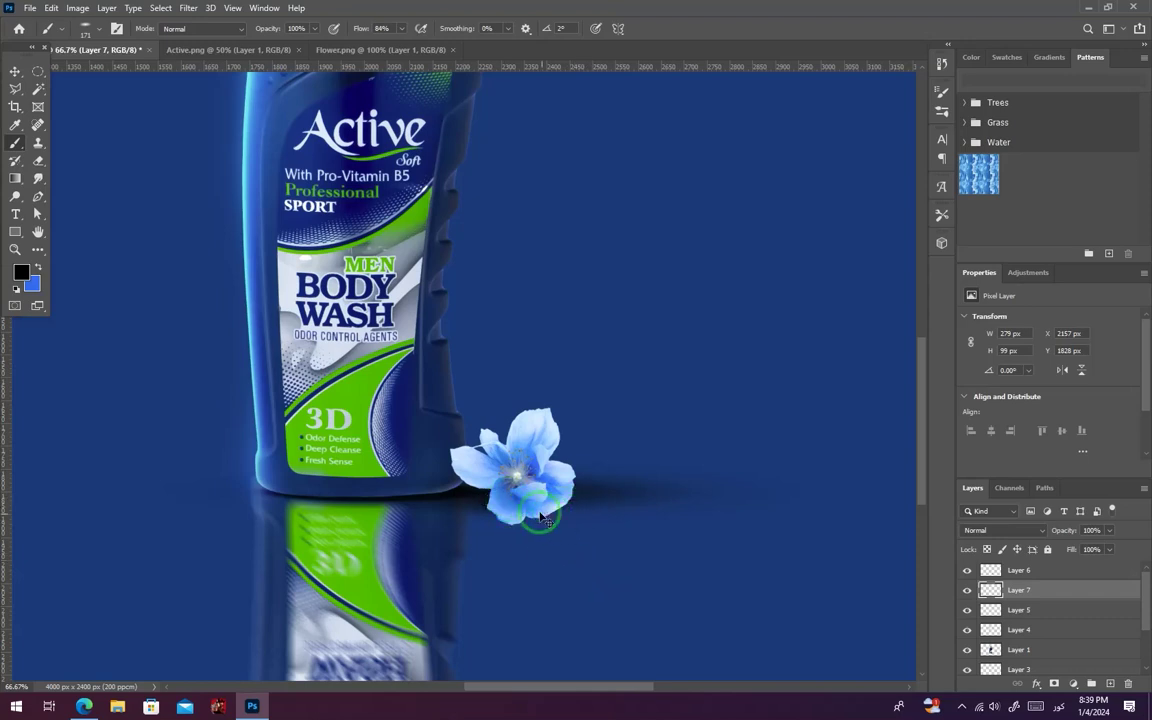
pyautogui.rightClick(511, 503)
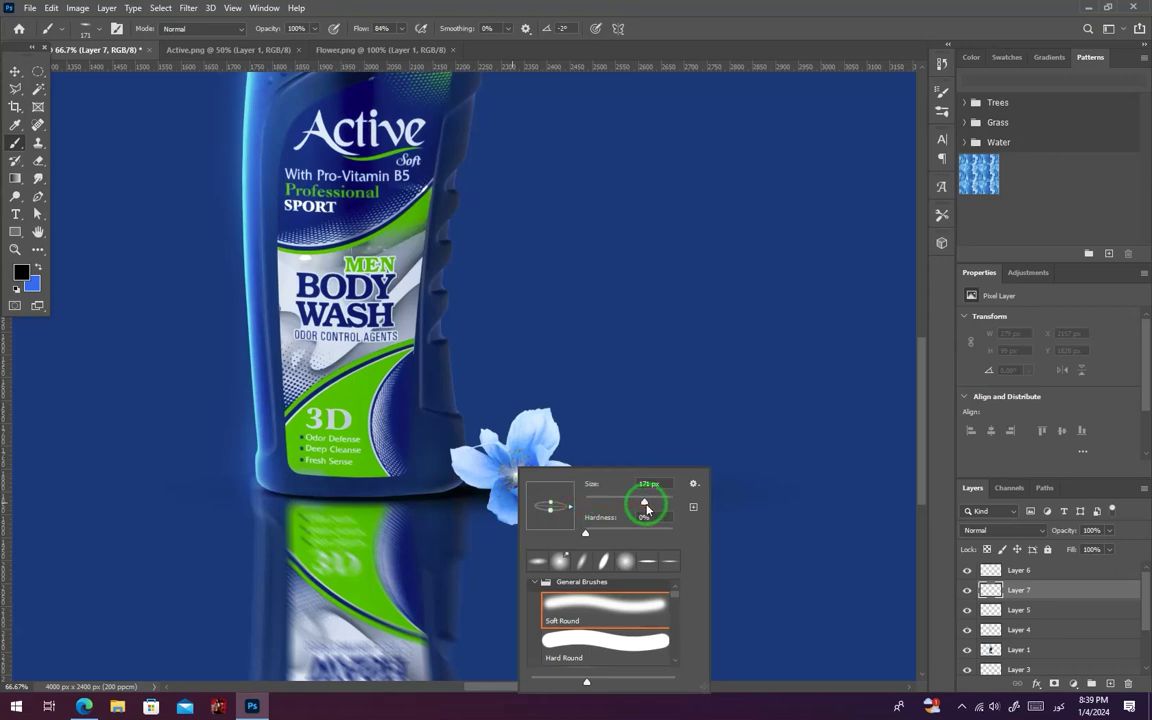
pyautogui.press('Return')
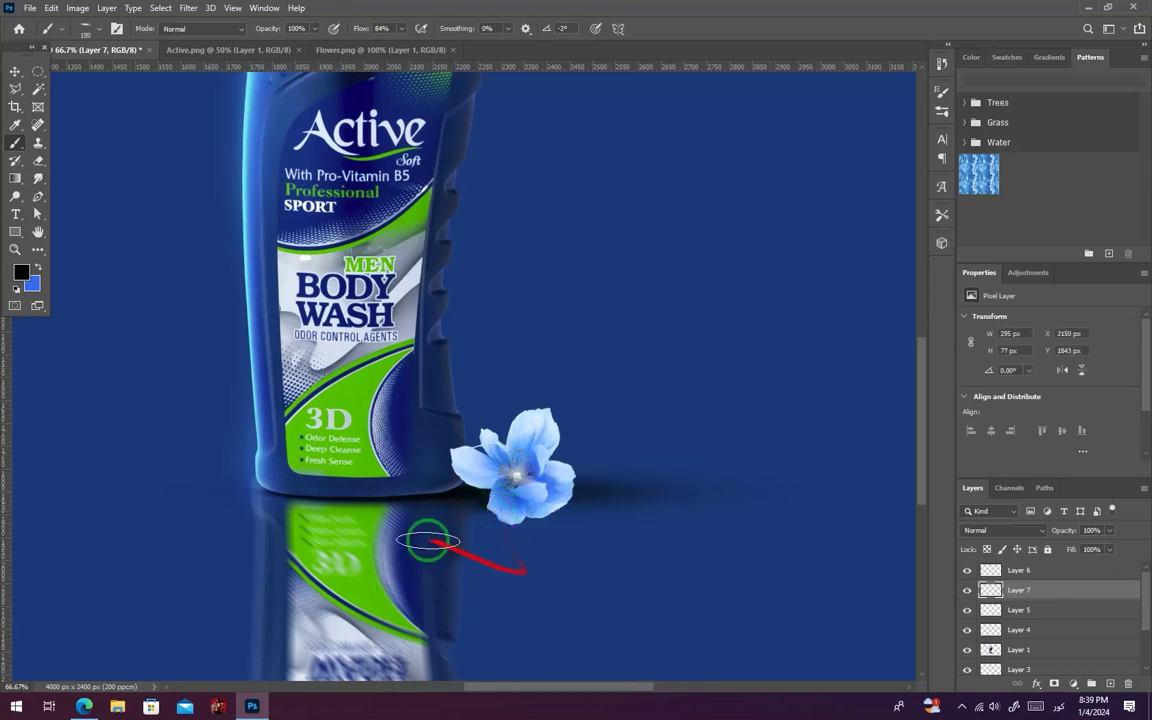
# Shrink the bottle's wide floor shadow from its right end to about 1576 px wide
pyautogui.click(15, 71)
pyautogui.click(655, 578)
pyautogui.click(517, 482)
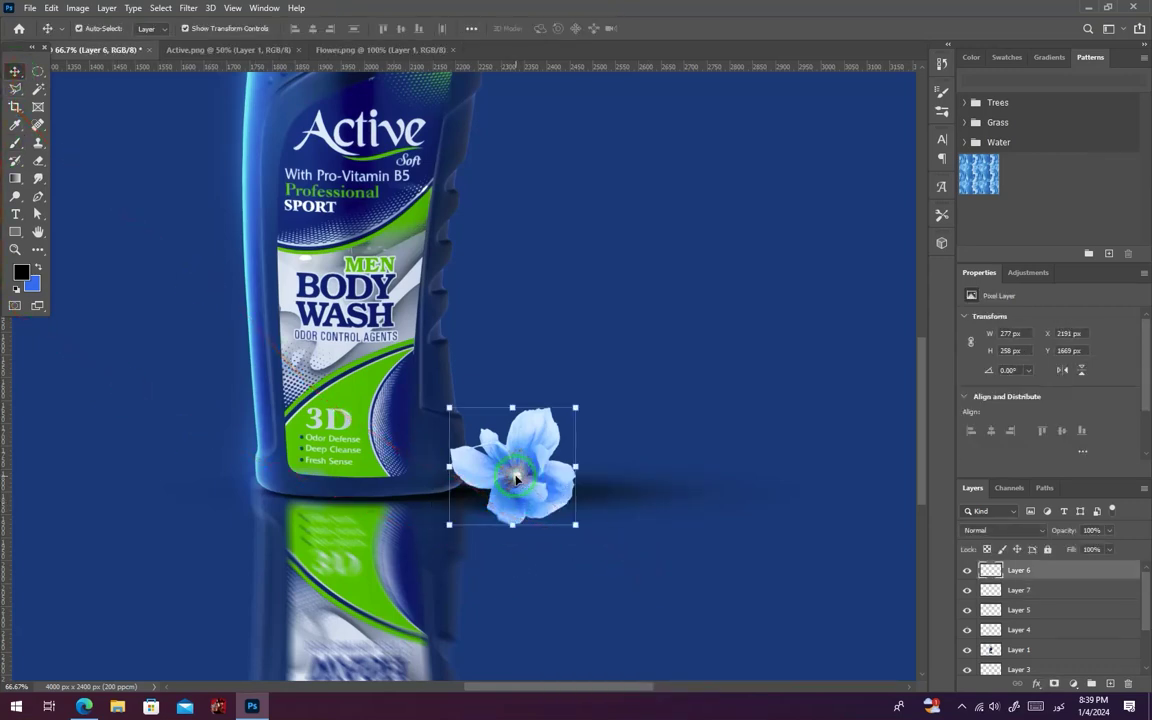
pyautogui.click(616, 497)
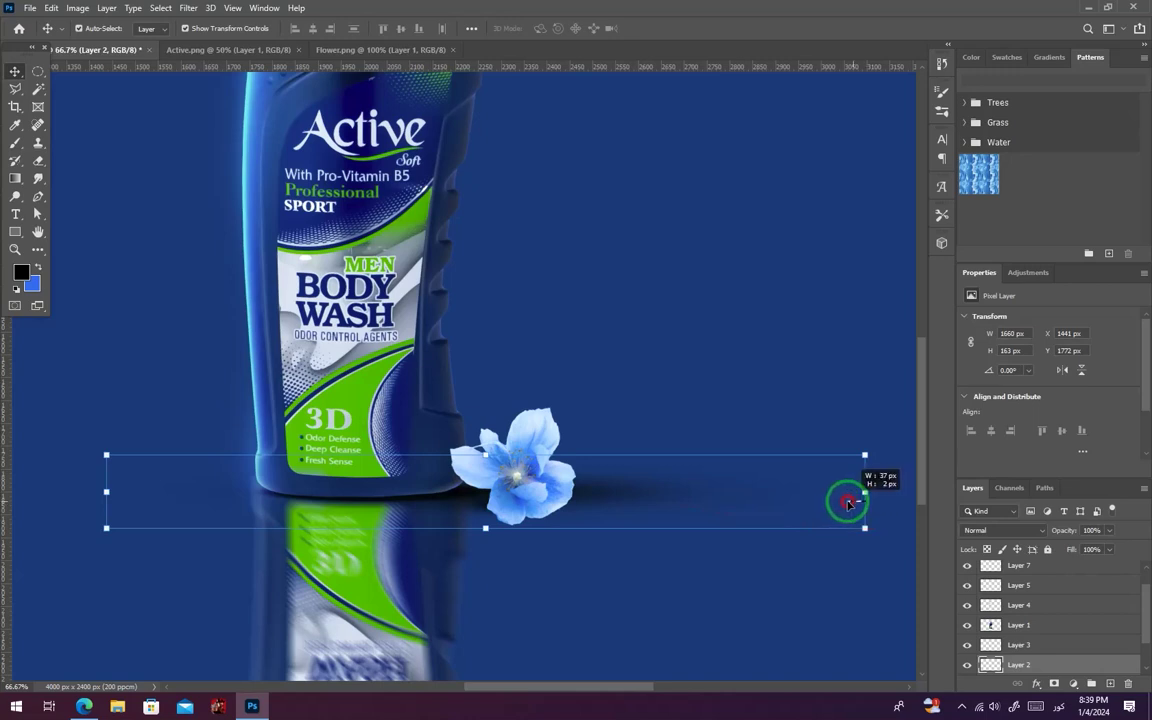
pyautogui.moveTo(848, 503); pyautogui.dragTo(810, 492)
pyautogui.click(637, 480)
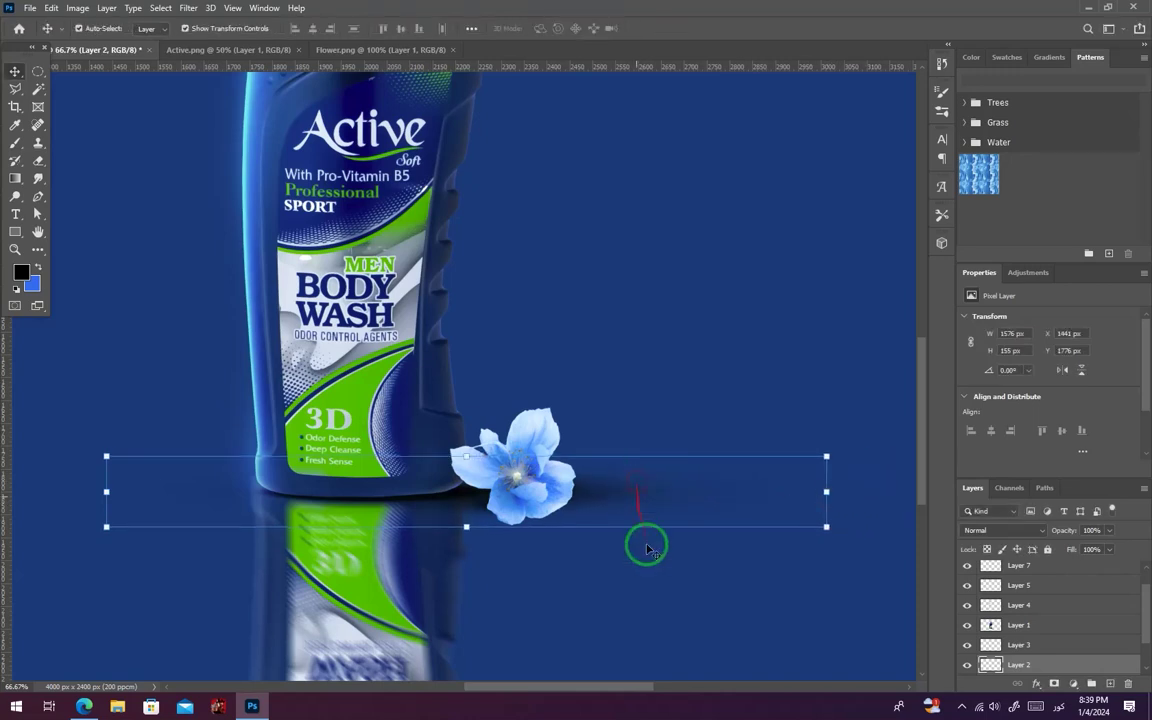
pyautogui.click(647, 548)
pyautogui.moveTo(475, 504); pyautogui.dragTo(472, 498)
# Duplicate the flower layer and place the copy directly beneath the original
pyautogui.moveTo(1040, 608); pyautogui.dragTo(1110, 683)
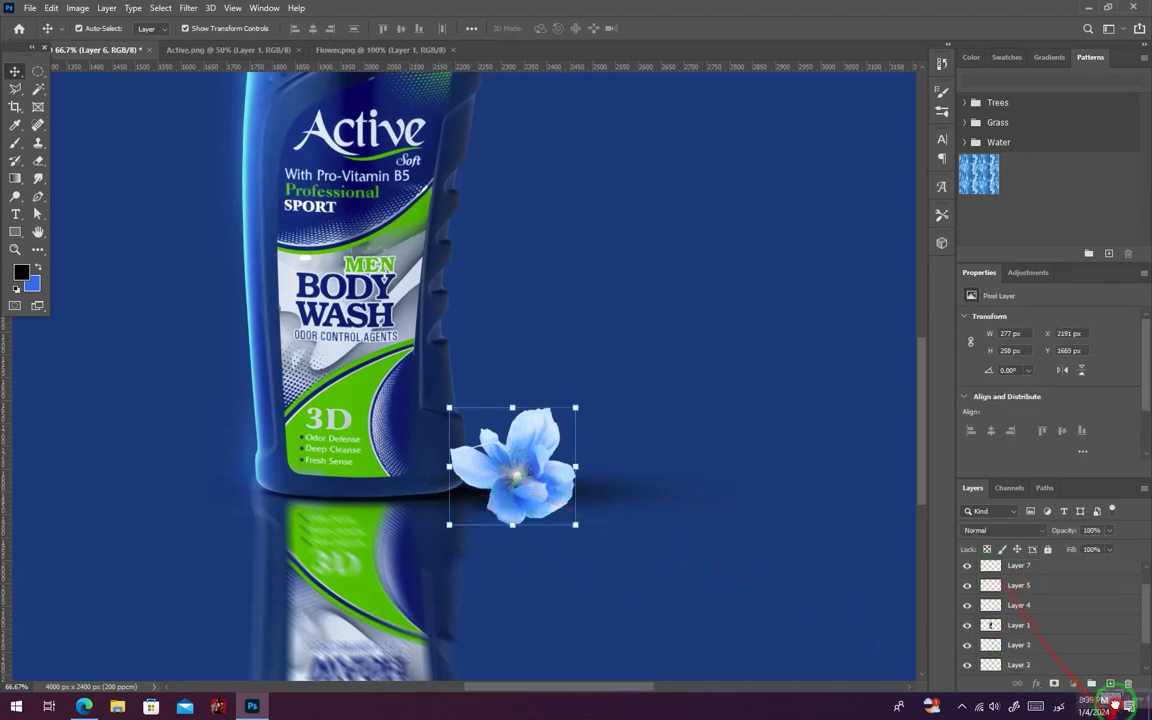
pyautogui.moveTo(1015, 569); pyautogui.dragTo(1014, 598)
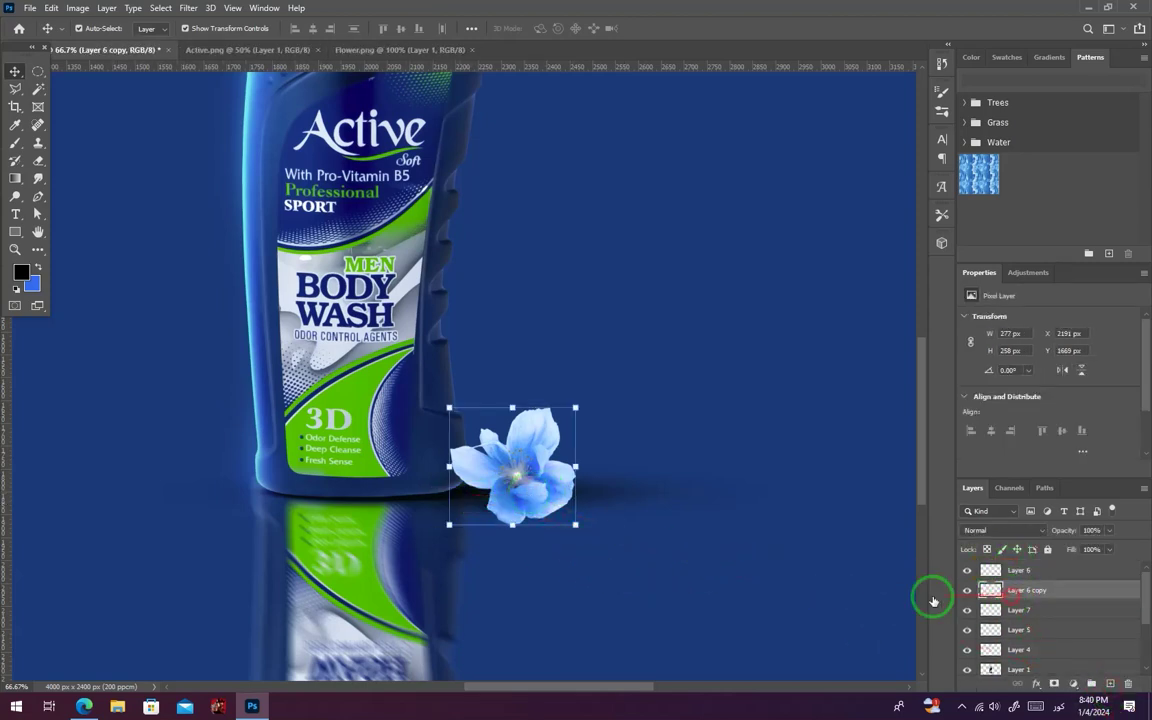
pyautogui.moveTo(519, 482); pyautogui.dragTo(534, 511)
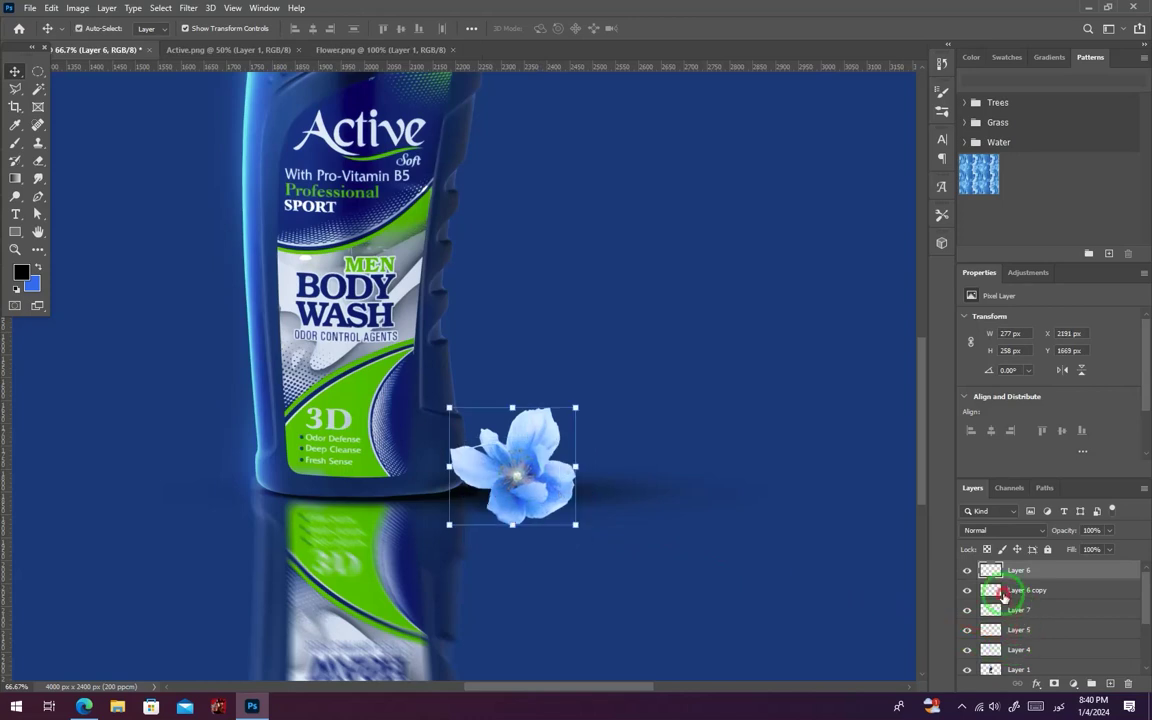
pyautogui.click(1010, 590)
pyautogui.moveTo(496, 448); pyautogui.dragTo(512, 517)
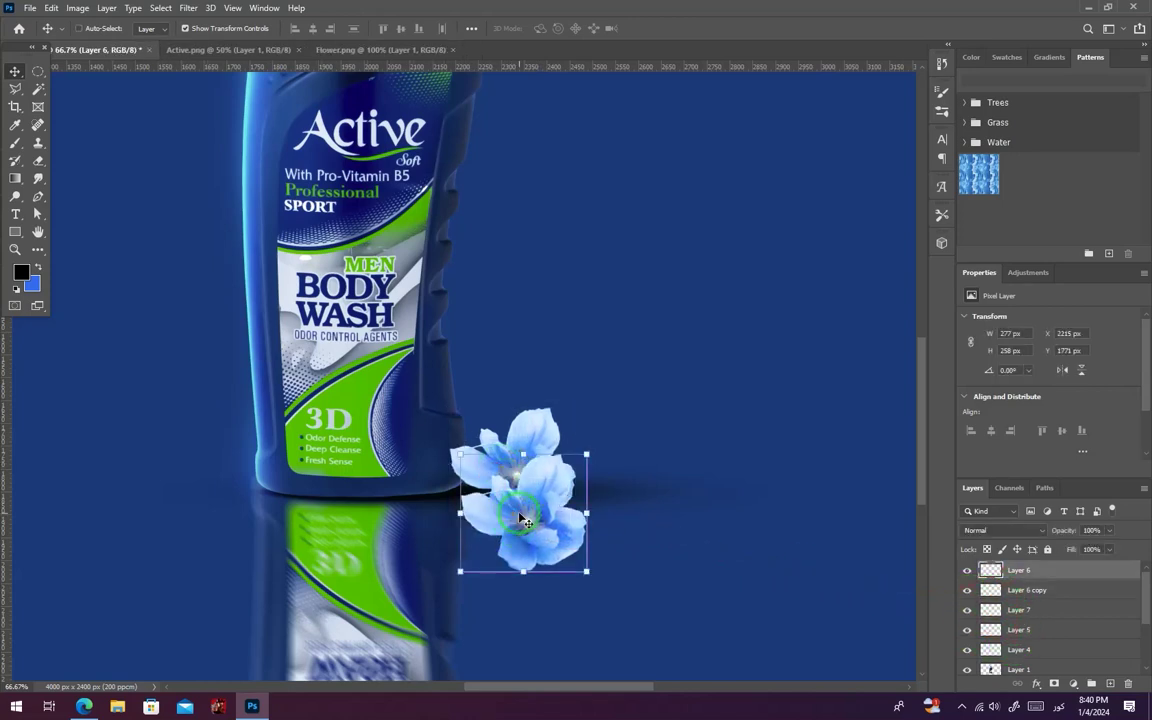
pyautogui.hotkey('ctrl', 'z')
# Shift the upper flower layer slightly down and to the right of its duplicate and set its opacity to 38%
pyautogui.hotkey('ctrl', '+')
pyautogui.click(975, 589)
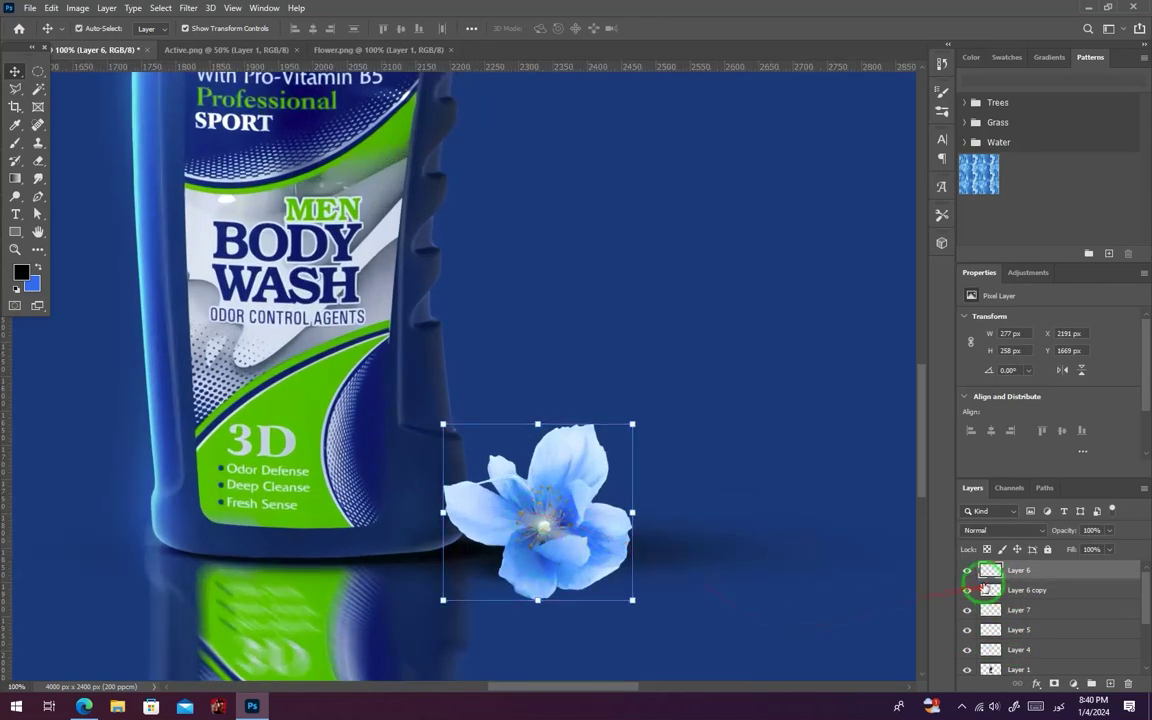
pyautogui.moveTo(555, 592); pyautogui.dragTo(610, 626)
pyautogui.click(38, 176)
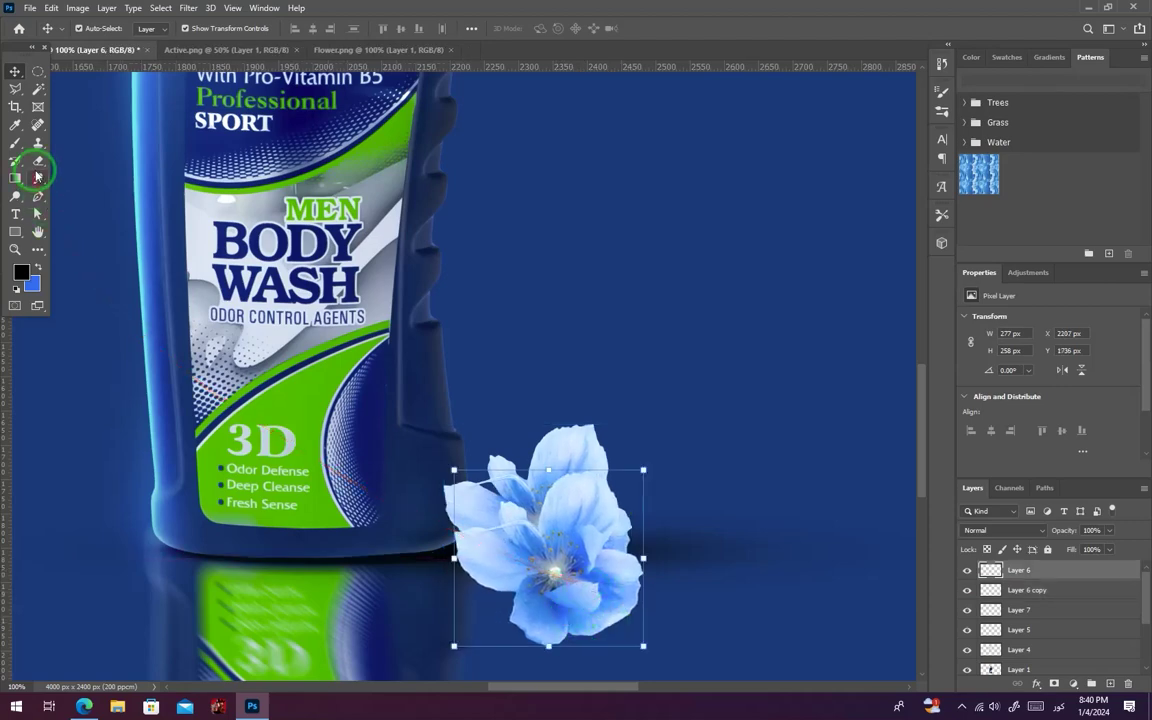
pyautogui.moveTo(1095, 546); pyautogui.dragTo(1071, 552)
# Erase the upper part of the faded flower with the 495 px eraser, keeping only the reflection below the petals
pyautogui.click(15, 197)
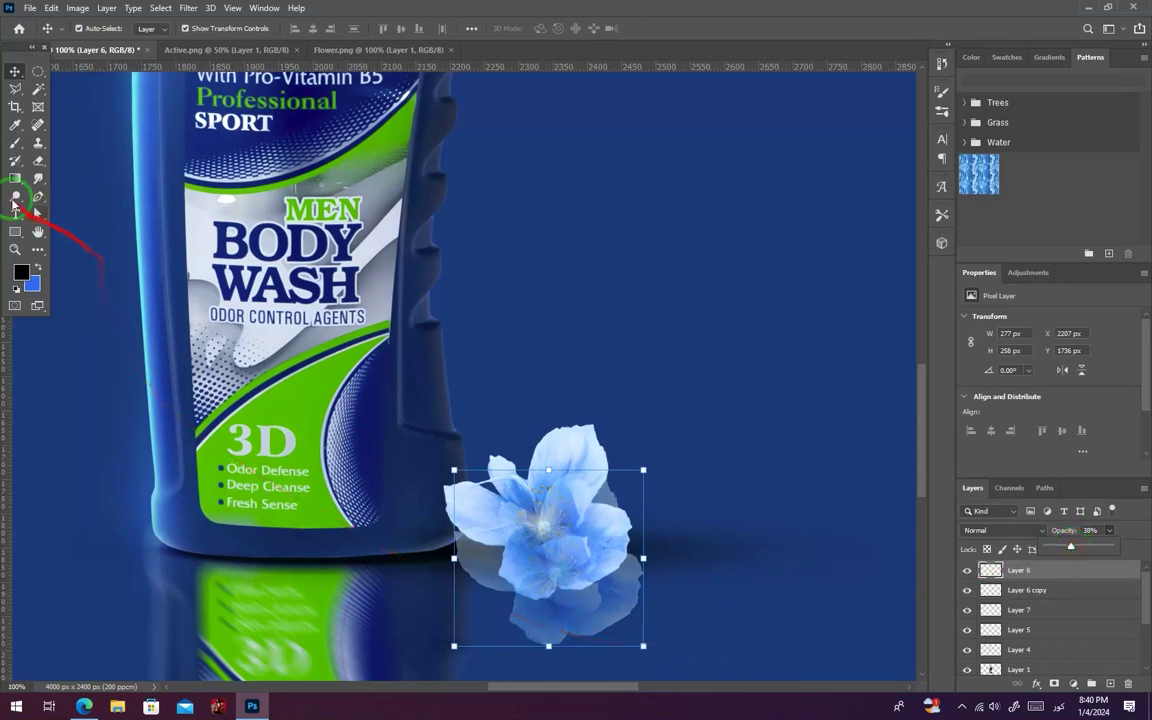
pyautogui.click(36, 163)
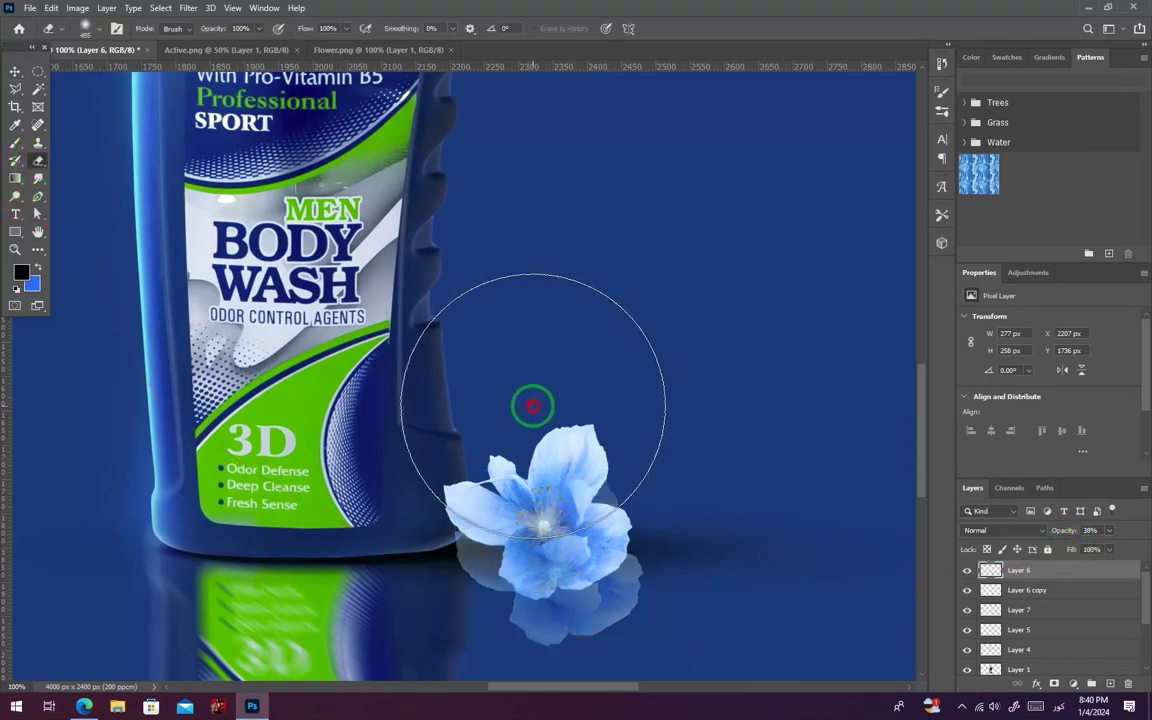
pyautogui.moveTo(616, 384)
pyautogui.mouseDown()
pyautogui.moveTo(437, 419)
pyautogui.moveTo(384, 478)
pyautogui.moveTo(349, 546)
pyautogui.moveTo(360, 525)
pyautogui.moveTo(715, 452)
pyautogui.moveTo(730, 504)
pyautogui.moveTo(467, 453)
pyautogui.mouseUp()
pyautogui.scroll(-2, 311, 474)
pyautogui.click(15, 71)
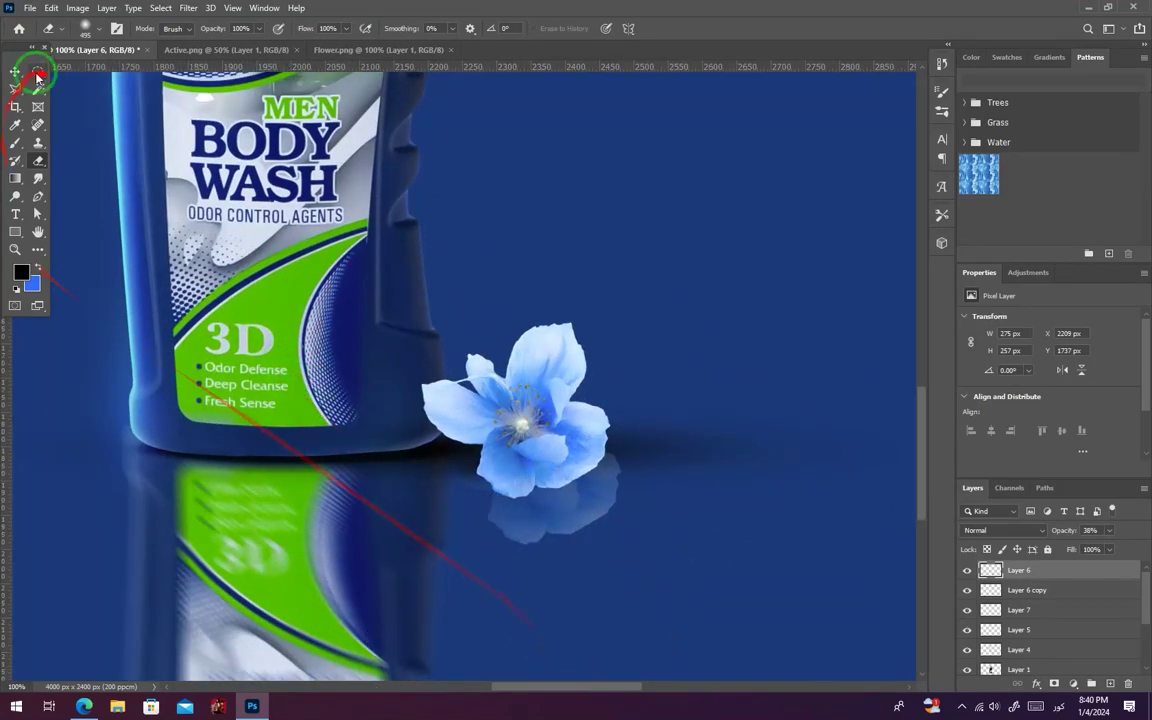
# Apply a Path Blur at 22% speed to the flower's reflection, angling the blur path diagonally down to the right
pyautogui.click(186, 11)
pyautogui.moveTo(267, 174)
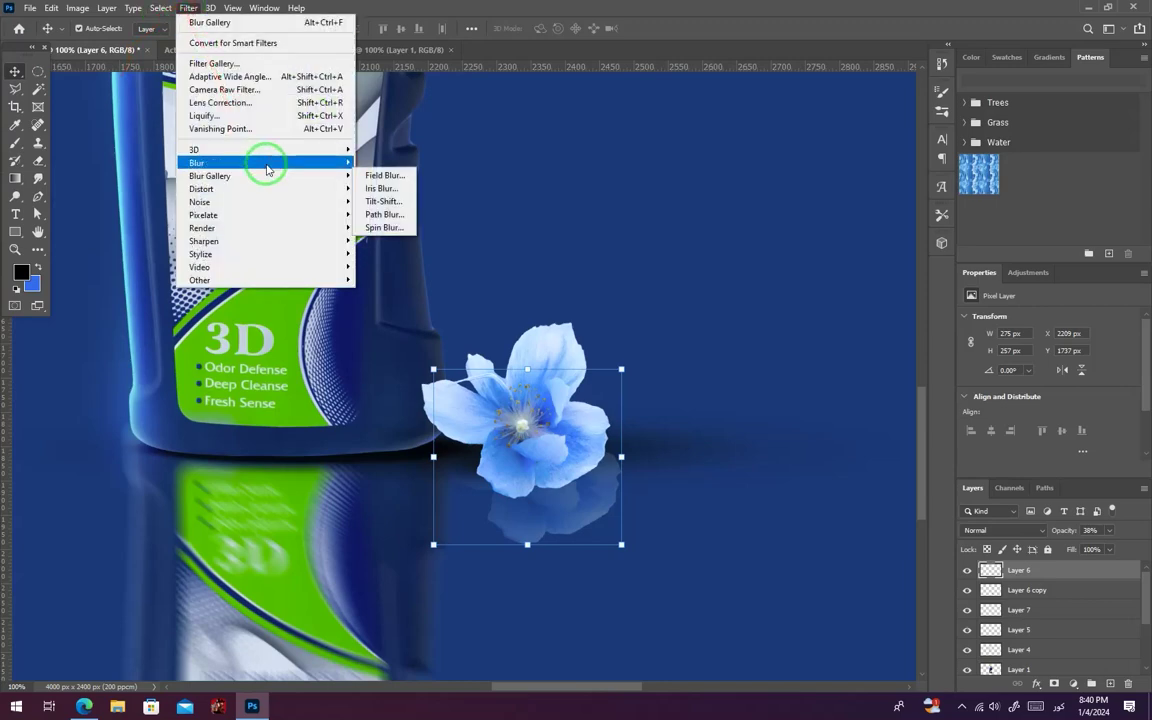
pyautogui.click(369, 216)
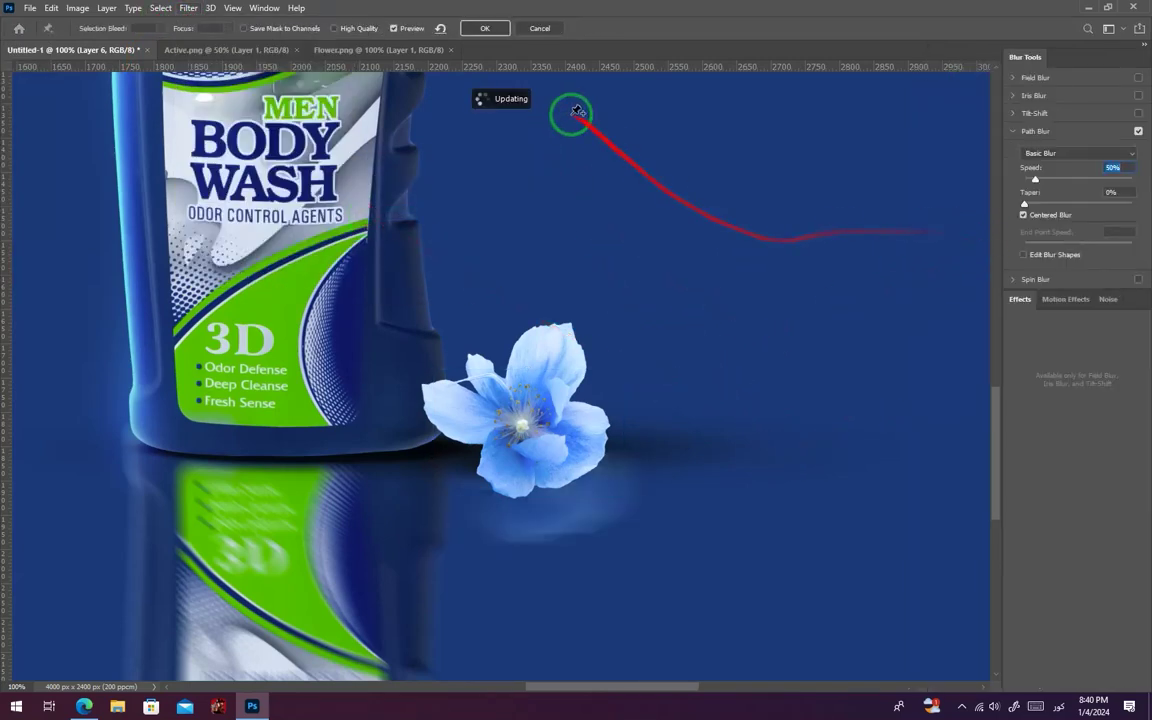
pyautogui.hotkey('ctrl', '-')
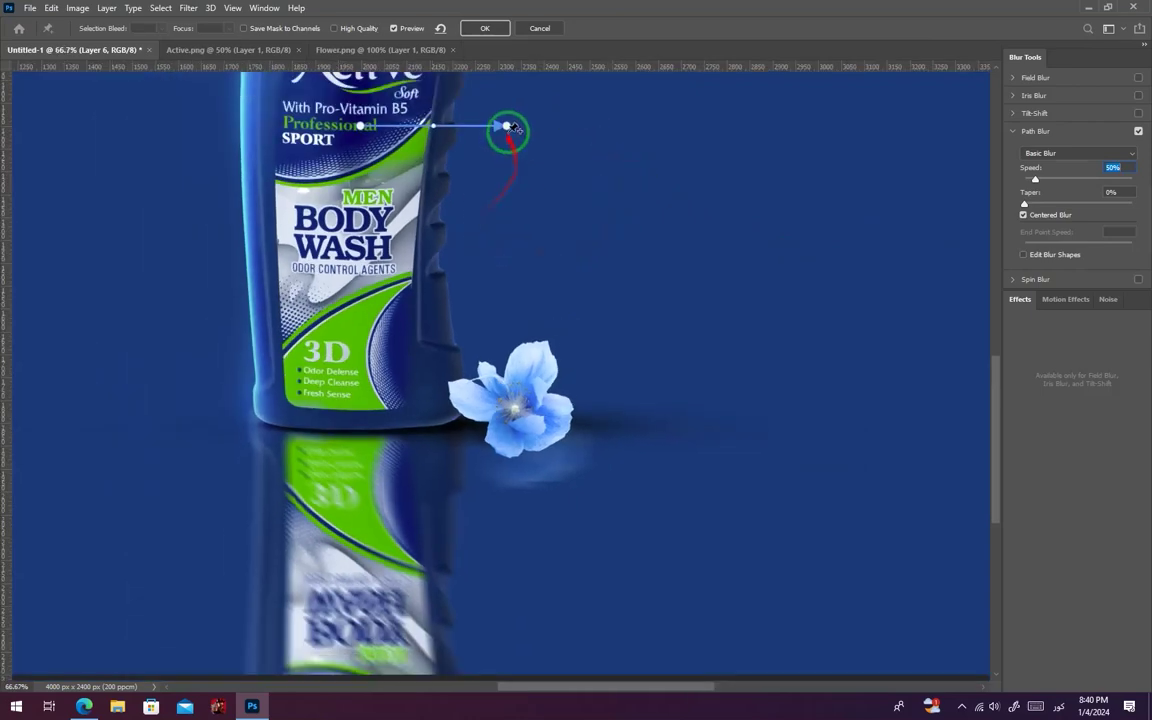
pyautogui.moveTo(506, 126); pyautogui.dragTo(496, 172)
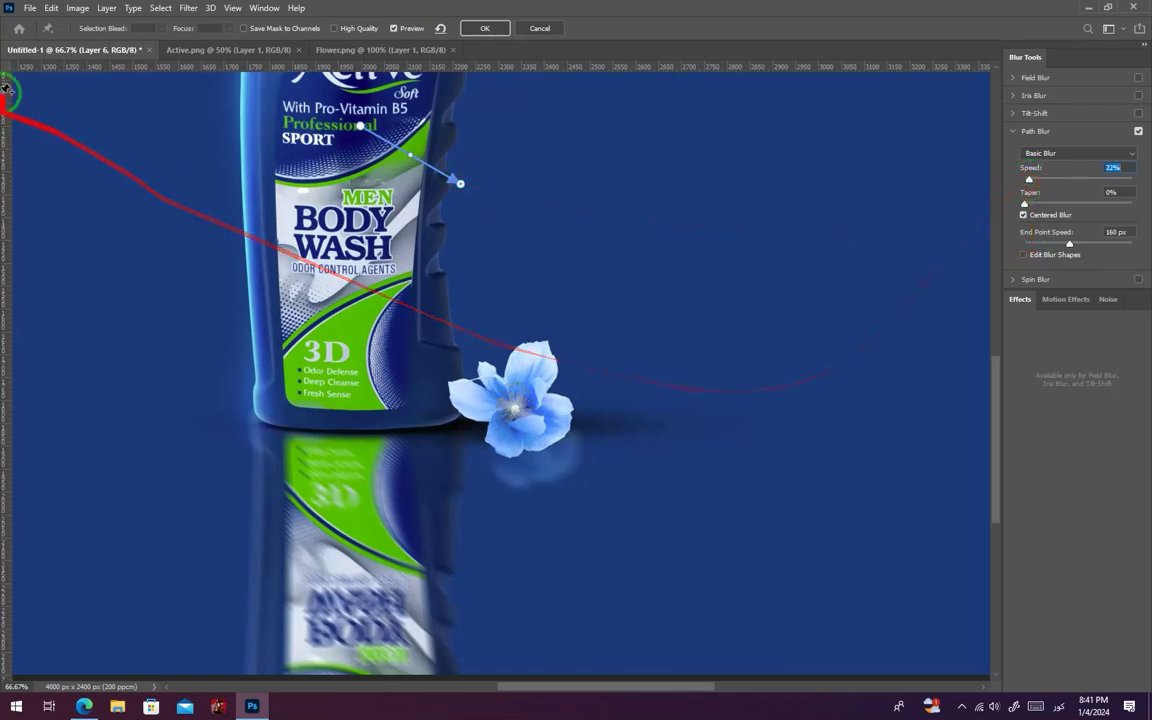
pyautogui.click(484, 28)
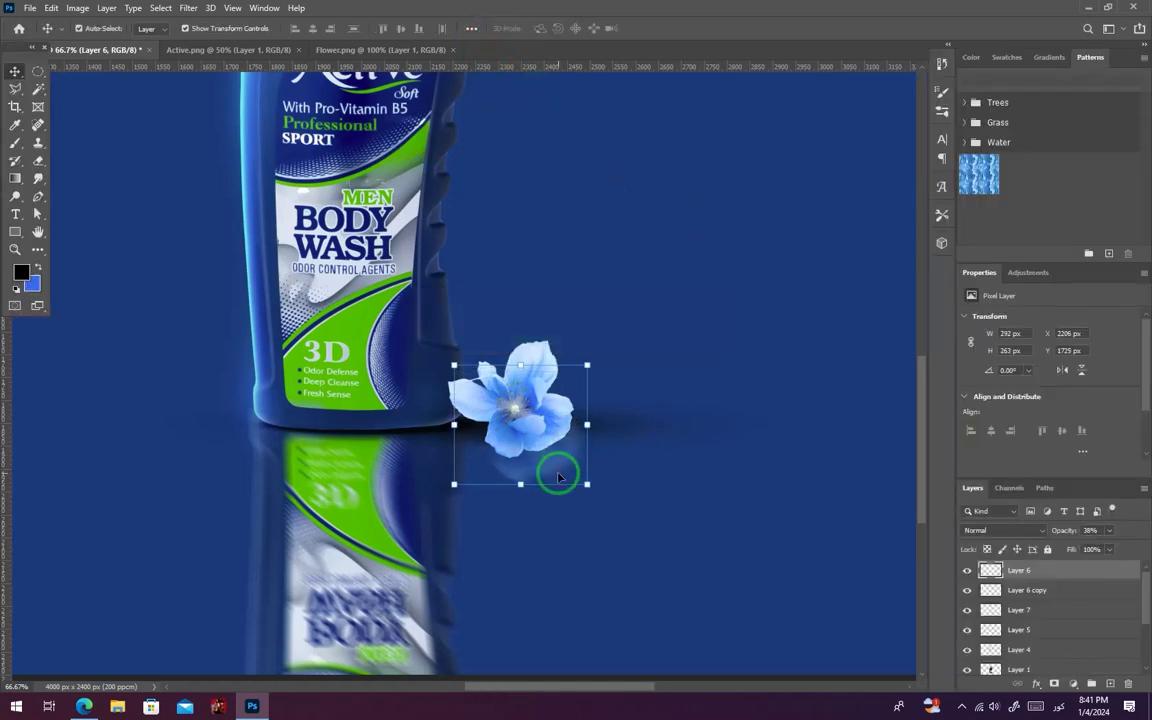
# Move the flower's reflection layer below Layer 7 and nudge the reflection up slightly
pyautogui.moveTo(1020, 590); pyautogui.dragTo(1014, 609)
pyautogui.moveTo(527, 469); pyautogui.dragTo(526, 467)
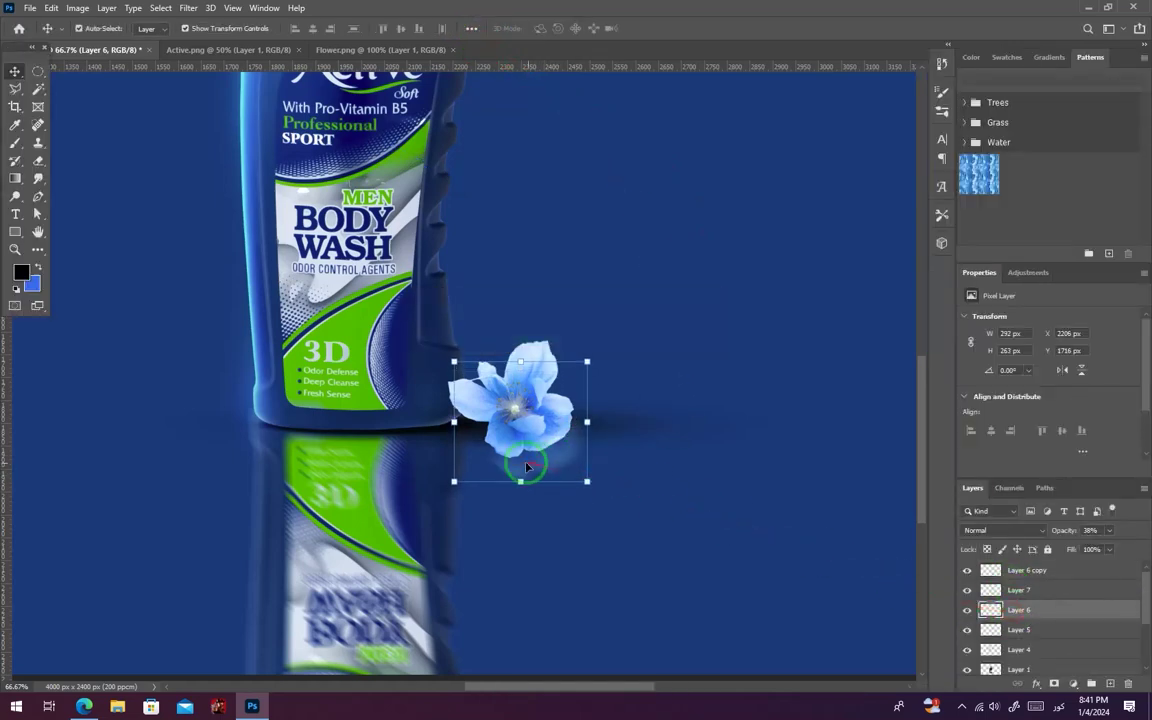
# Stretch the flower's reflection leftward to about 308 px wide and set its opacity to 23%
pyautogui.moveTo(455, 424); pyautogui.dragTo(447, 422)
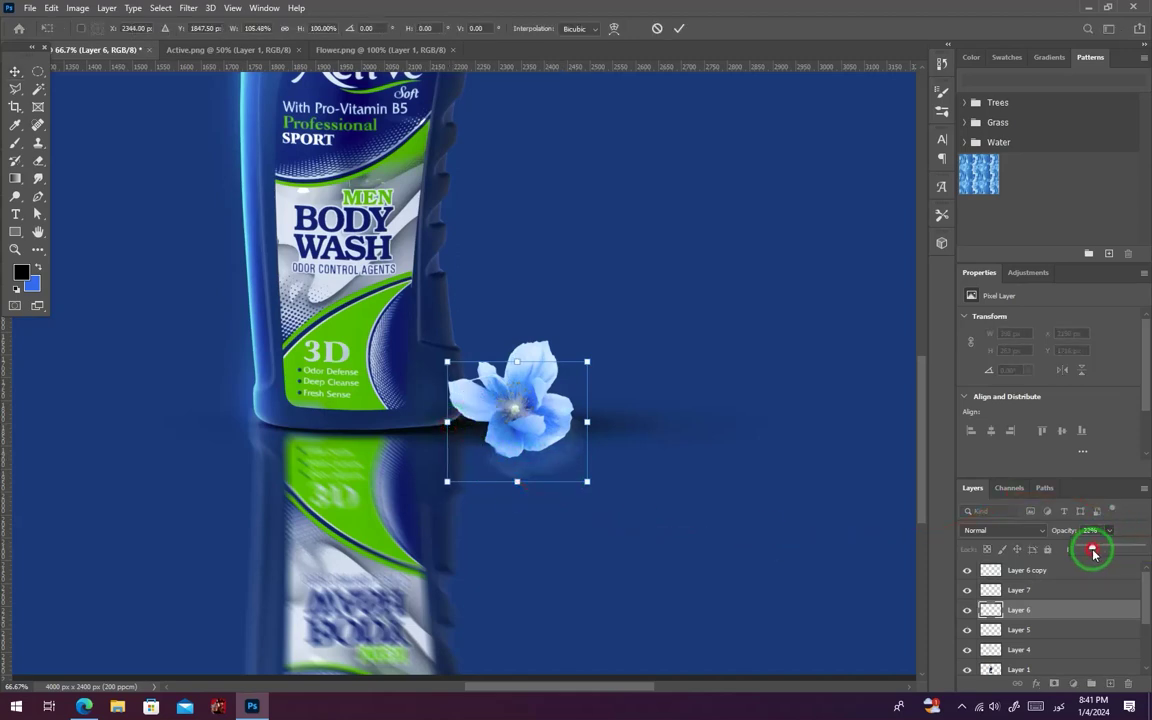
pyautogui.press('Return')
pyautogui.click(741, 517)
# Shorten the bottle's wide floor shadow by pulling in its right end
pyautogui.hotkey('ctrl', '-')
pyautogui.hotkey('ctrl', '-')
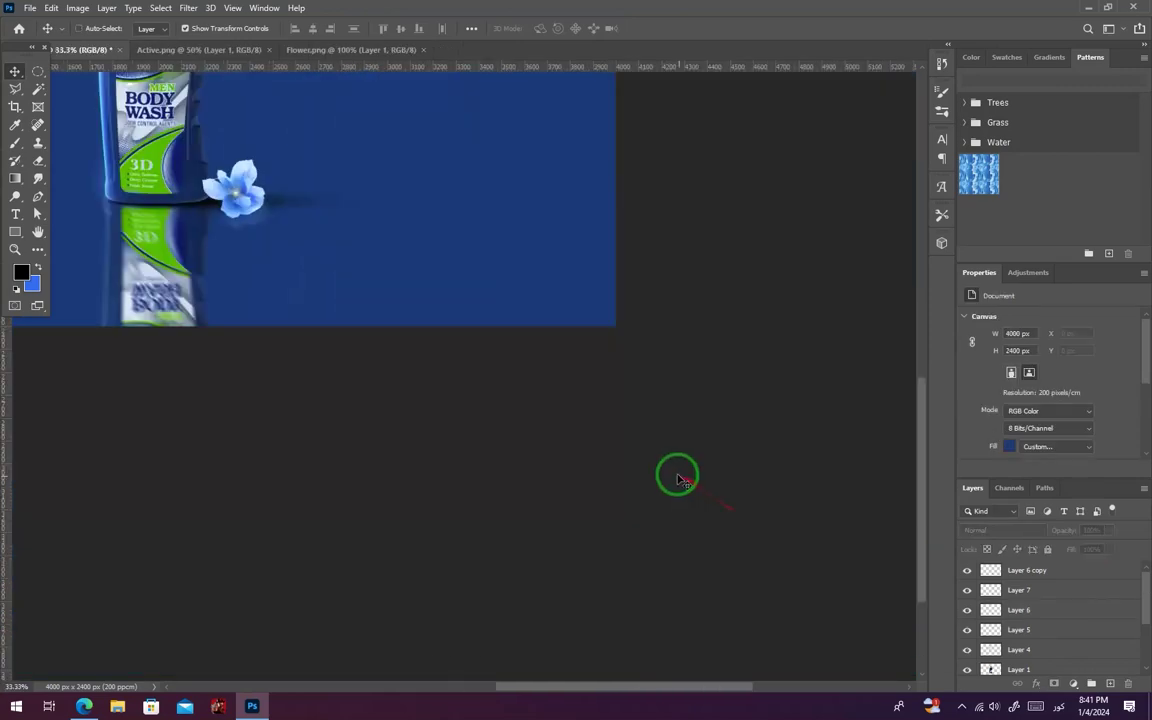
pyautogui.hotkey('ctrl', '+')
pyautogui.moveTo(316, 192); pyautogui.dragTo(686, 460)
pyautogui.scroll(-2, 686, 462)
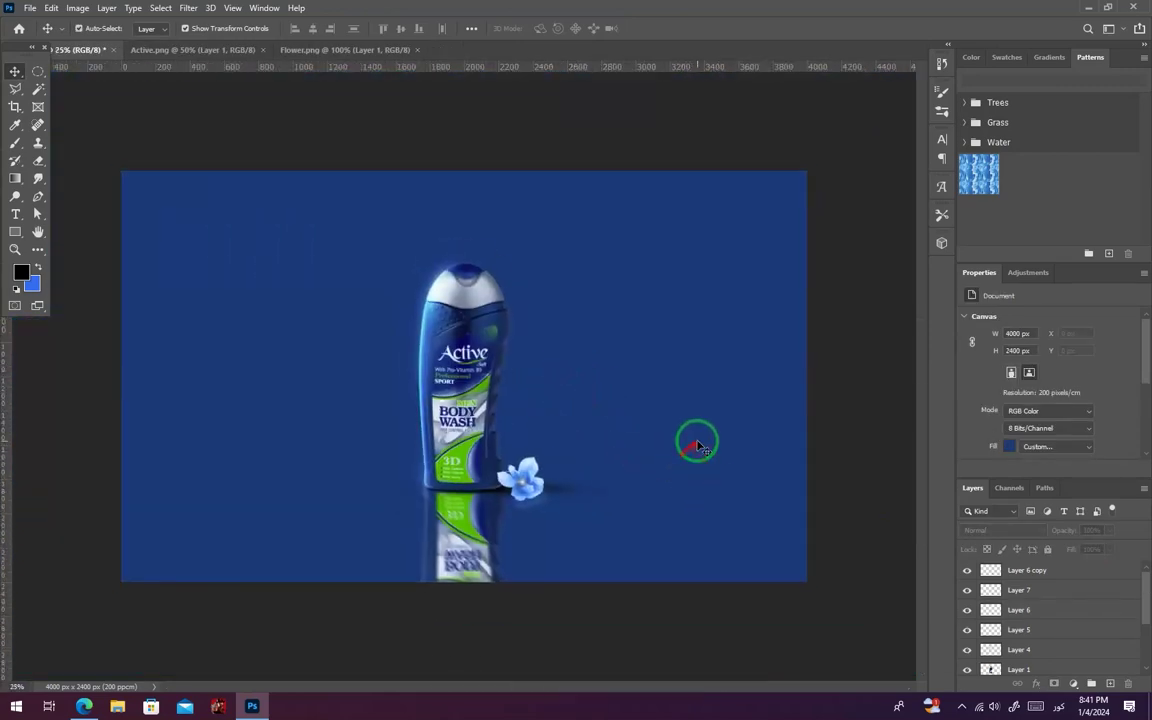
pyautogui.click(572, 492)
pyautogui.moveTo(635, 488); pyautogui.dragTo(606, 488)
pyautogui.click(733, 604)
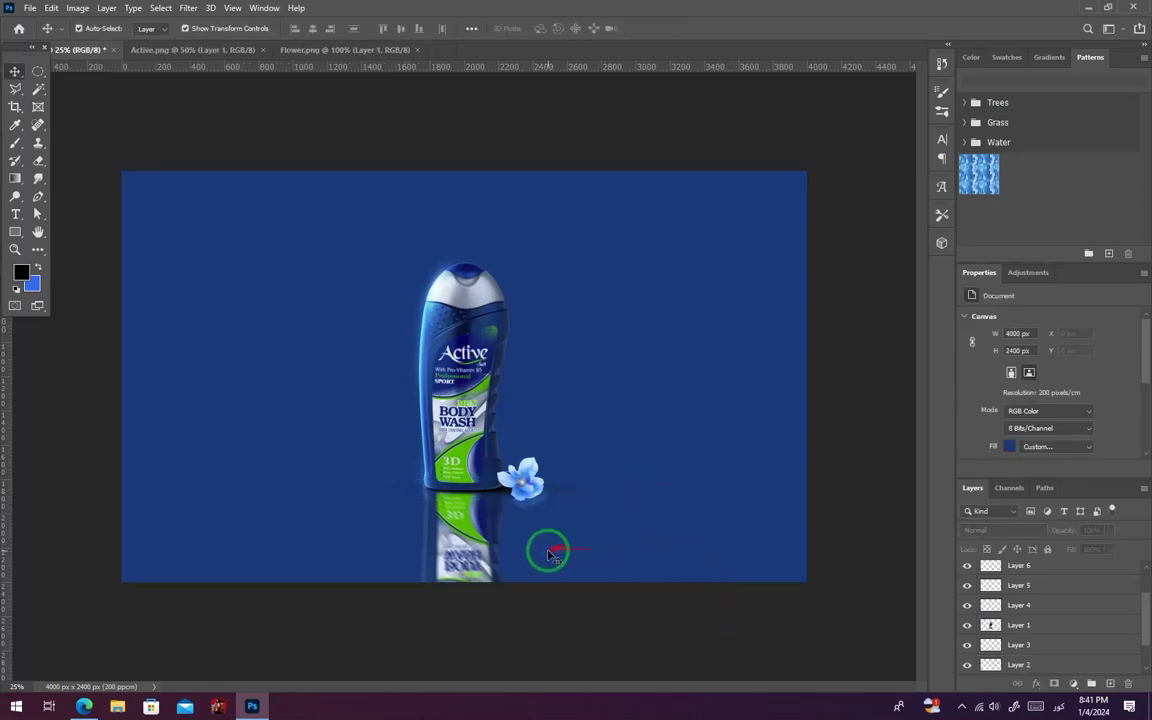
# Resize the flower's reflection from its lower-right corner to about 302 × 269 px
pyautogui.click(540, 510)
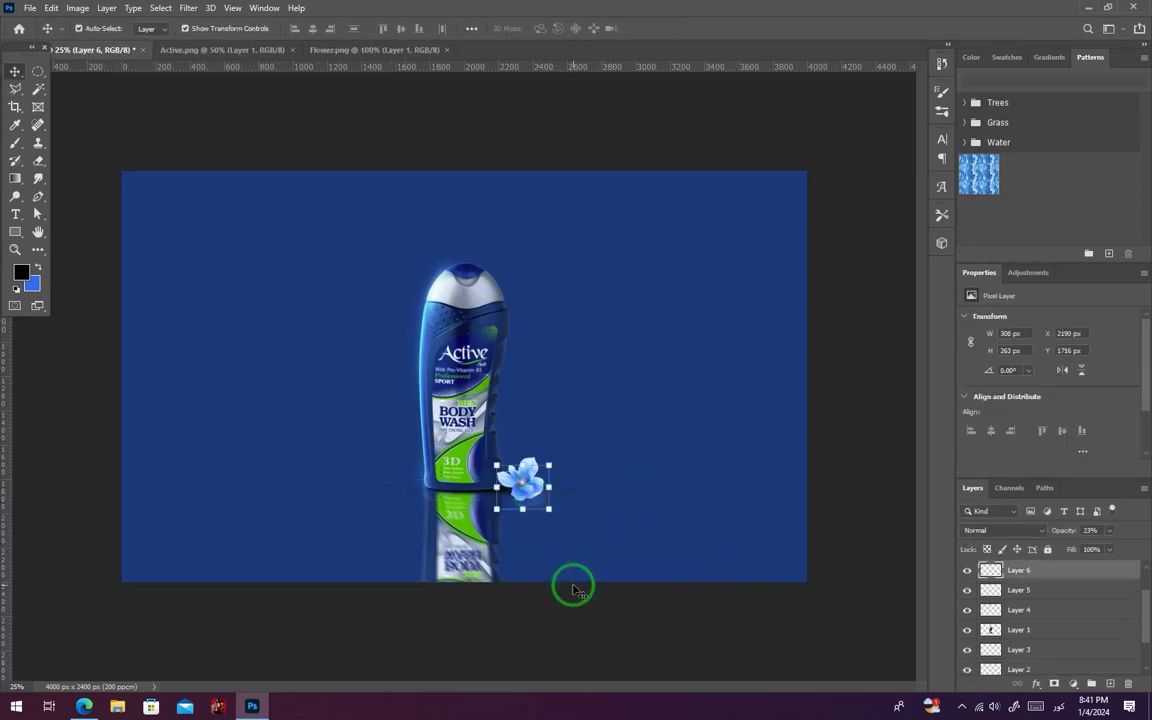
pyautogui.hotkey('ctrl', '+')
pyautogui.hotkey('ctrl', '+')
pyautogui.moveTo(385, 559); pyautogui.dragTo(358, 379)
pyautogui.moveTo(523, 437)
pyautogui.mouseDown()
pyautogui.moveTo(525, 446)
pyautogui.moveTo(541, 426)
pyautogui.moveTo(519, 447)
pyautogui.mouseUp()
pyautogui.press('Return')
pyautogui.click(583, 467)
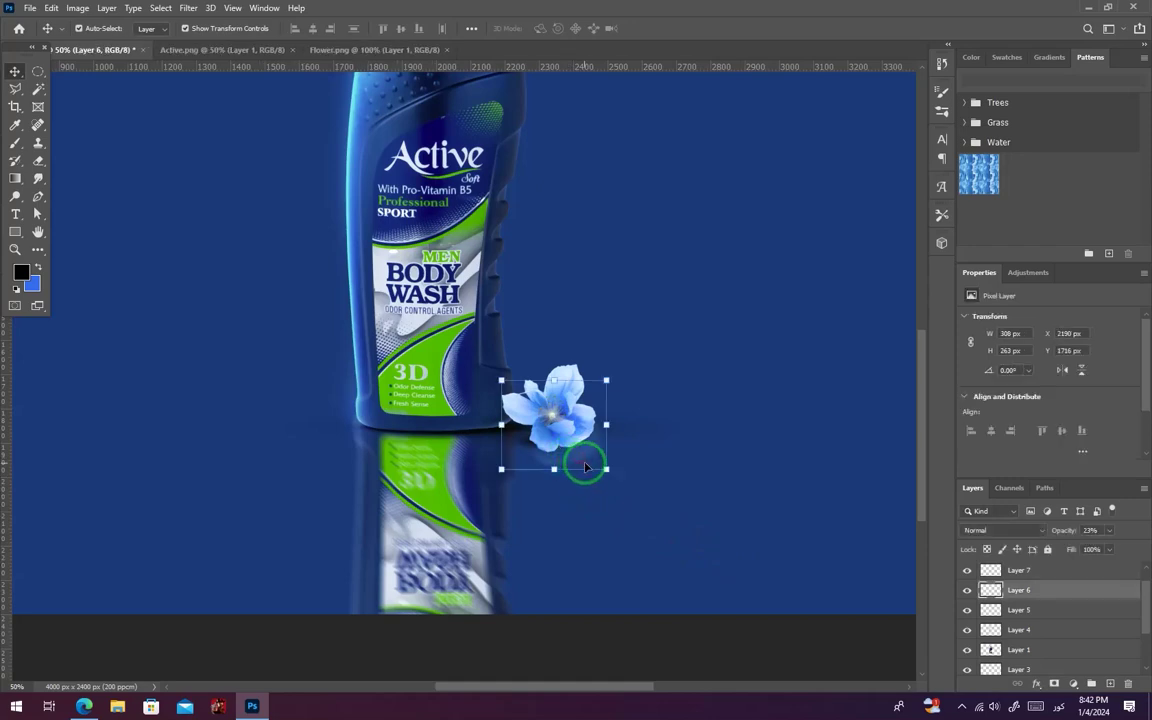
pyautogui.moveTo(600, 471); pyautogui.dragTo(598, 474)
pyautogui.click(650, 506)
pyautogui.click(590, 459)
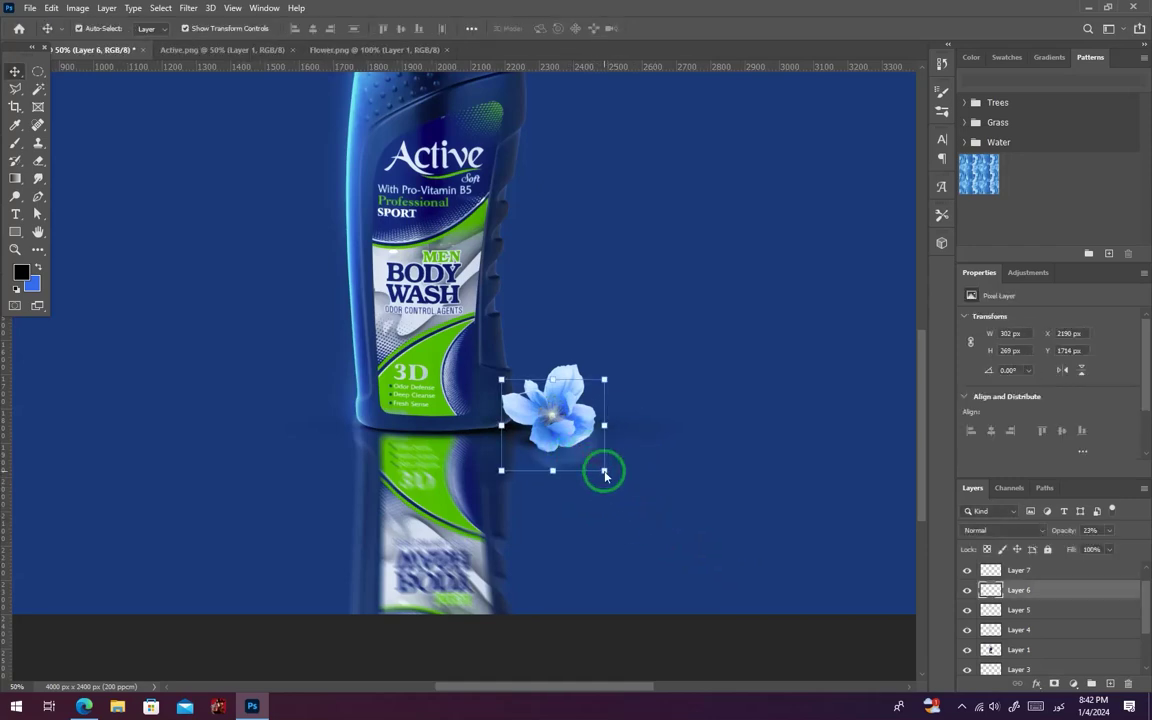
pyautogui.click(643, 509)
# Open preview.jpg and place its smoky red-glow image as a new layer in the body wash design
pyautogui.hotkey('ctrl', '-')
pyautogui.moveTo(645, 517); pyautogui.dragTo(794, 514)
pyautogui.hotkey('ctrl', '-')
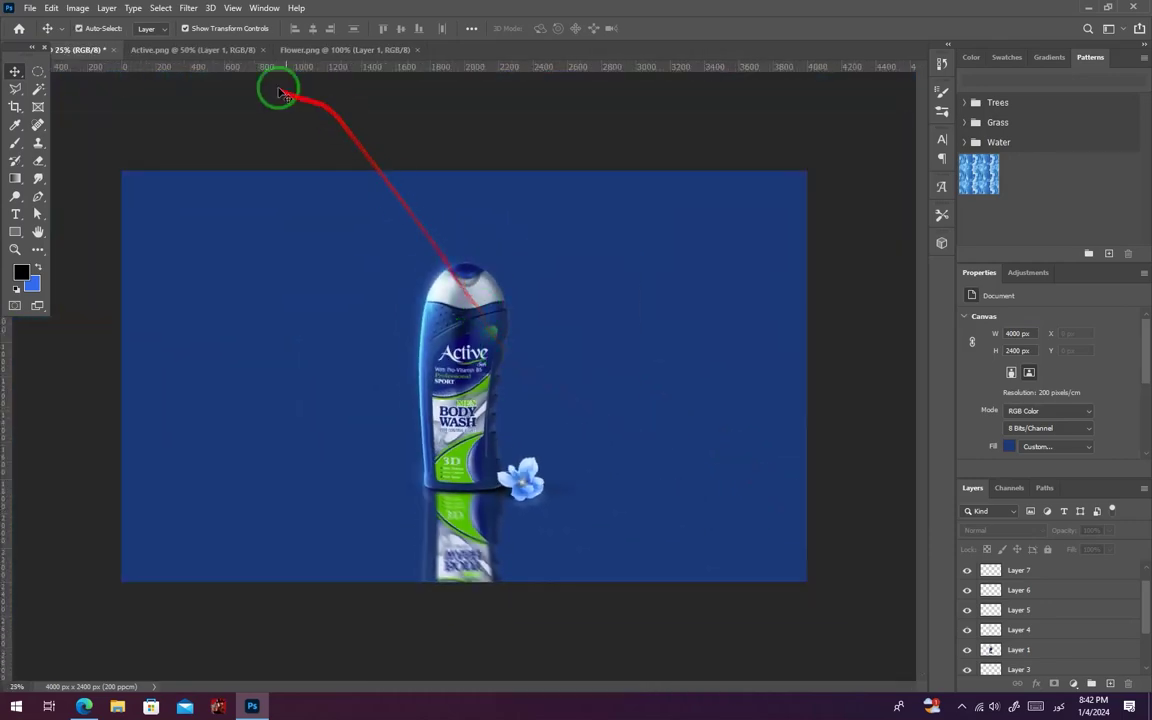
pyautogui.click(30, 8)
pyautogui.click(41, 36)
pyautogui.doubleClick(717, 358)
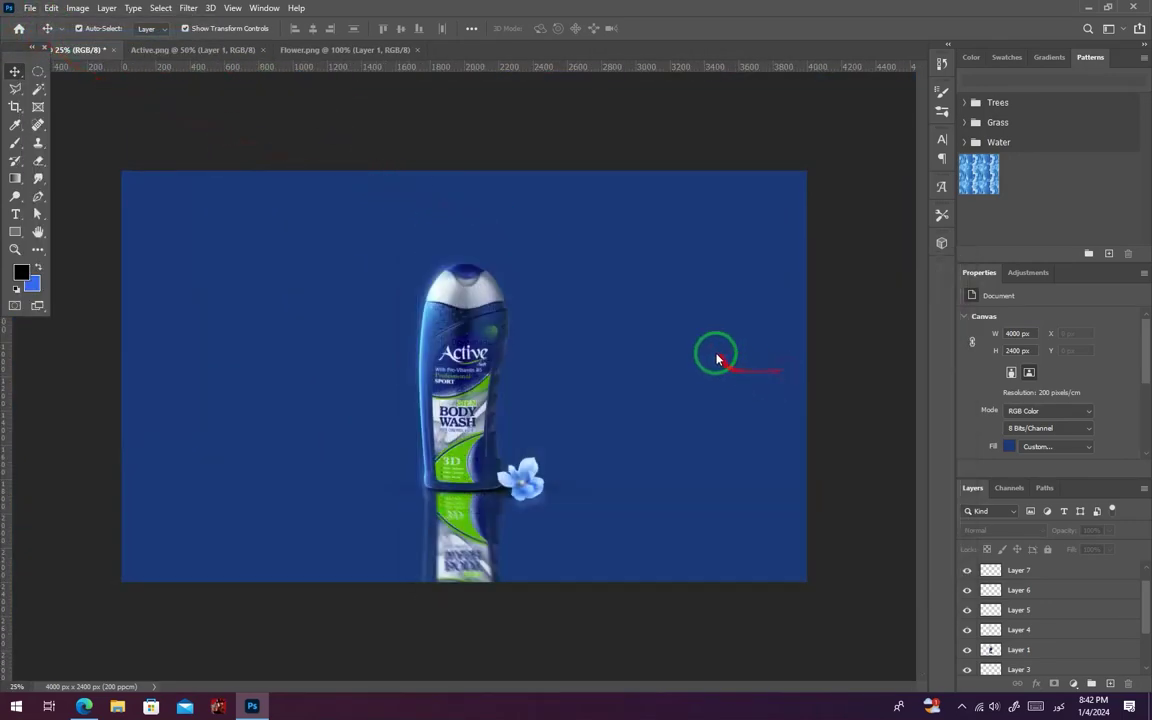
pyautogui.moveTo(442, 278); pyautogui.dragTo(509, 423)
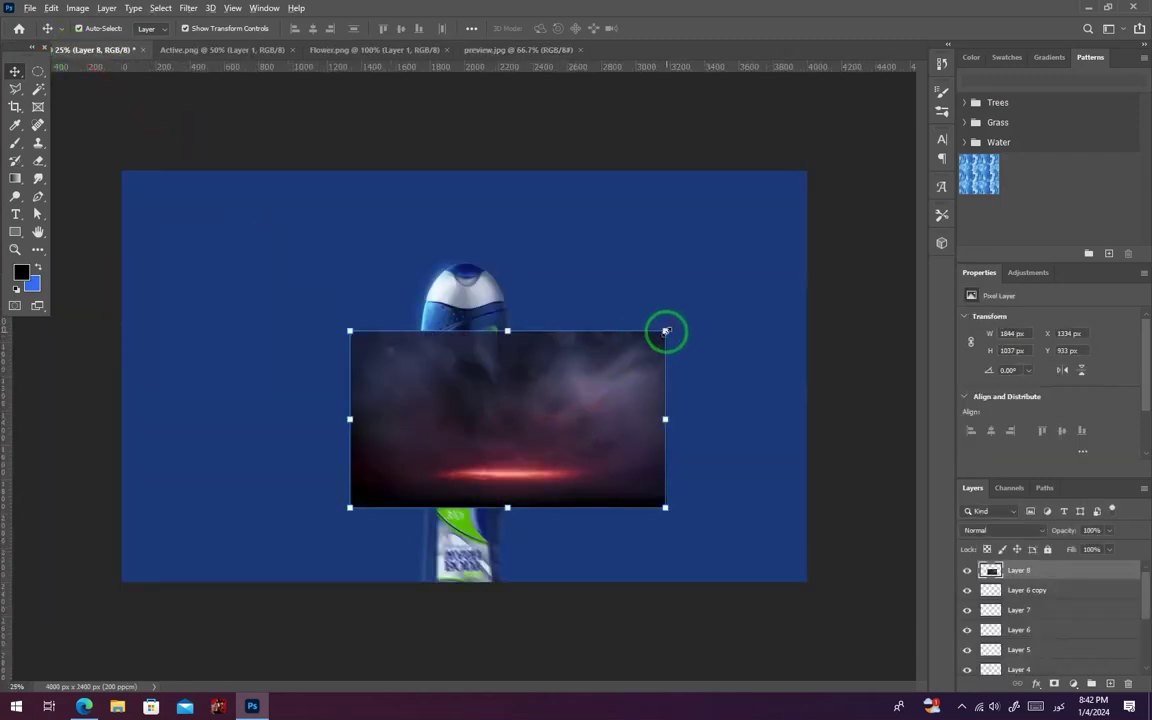
# Scale the smoke image to about 4212 × 2400 px to cover the canvas and set its blend mode to Luminosity
pyautogui.moveTo(665, 331); pyautogui.dragTo(668, 293)
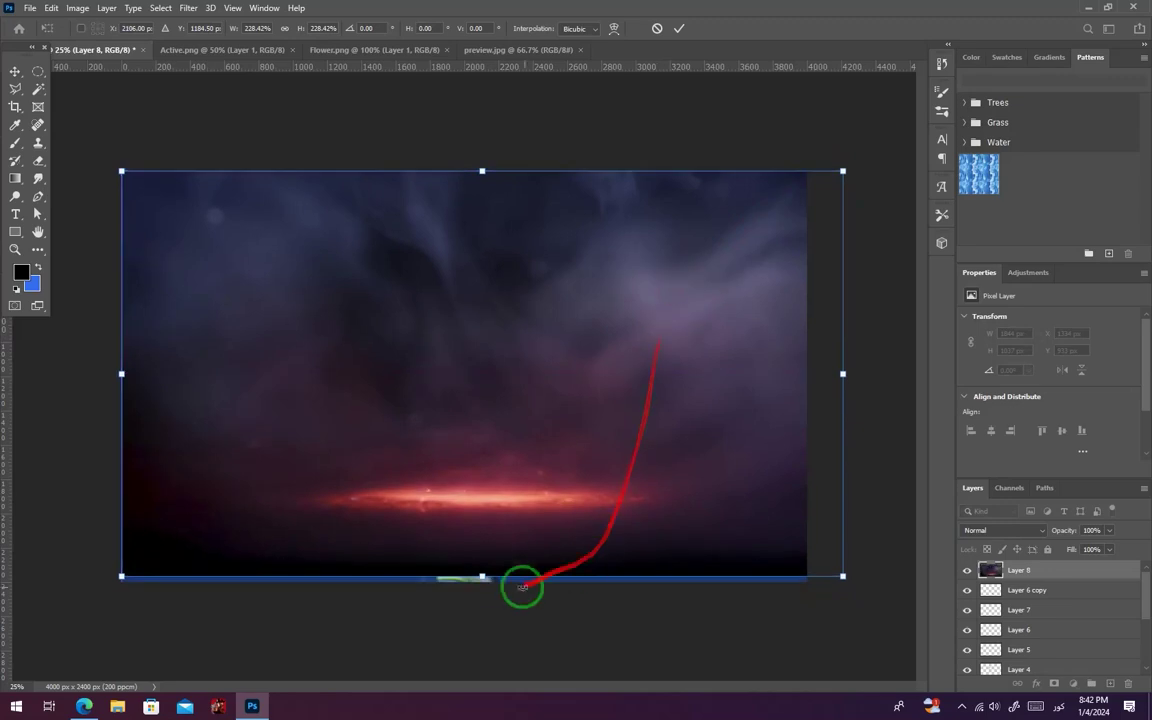
pyautogui.moveTo(483, 576); pyautogui.dragTo(483, 581)
pyautogui.click(1025, 530)
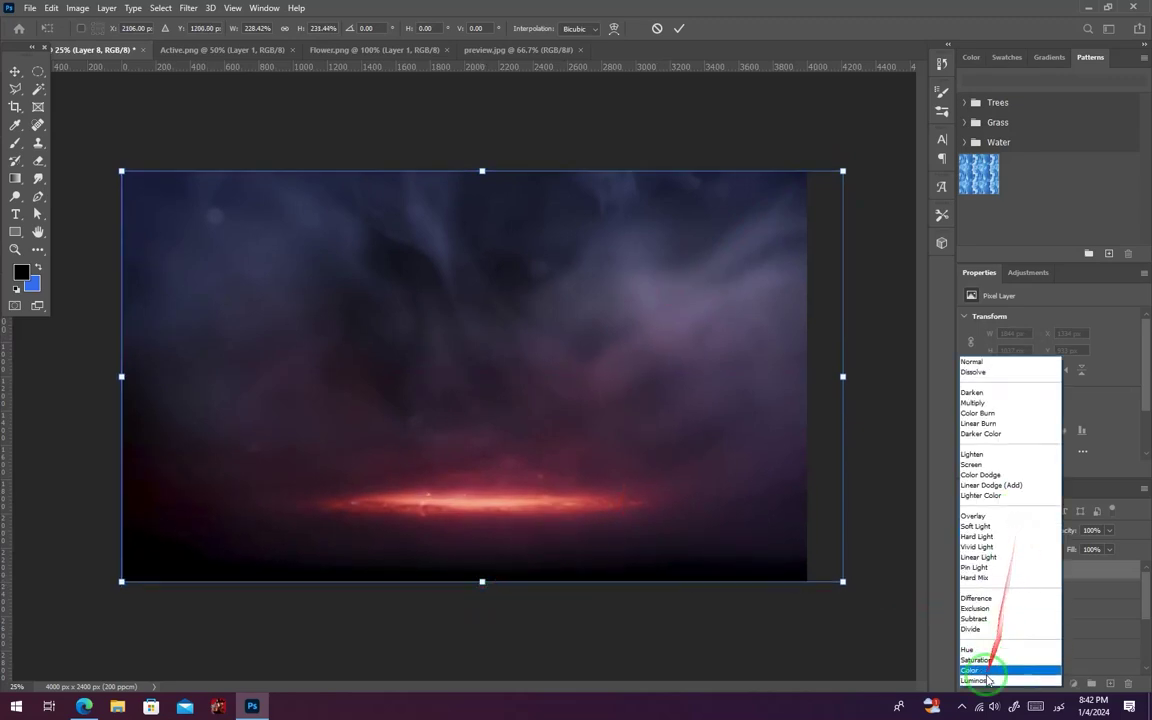
pyautogui.click(987, 680)
# Move the smoke image layer down the stack to directly above the Background layer
pyautogui.moveTo(1031, 570); pyautogui.dragTo(1054, 706)
pyautogui.scroll(3, 1048, 620)
pyautogui.moveTo(1018, 574); pyautogui.dragTo(1018, 652)
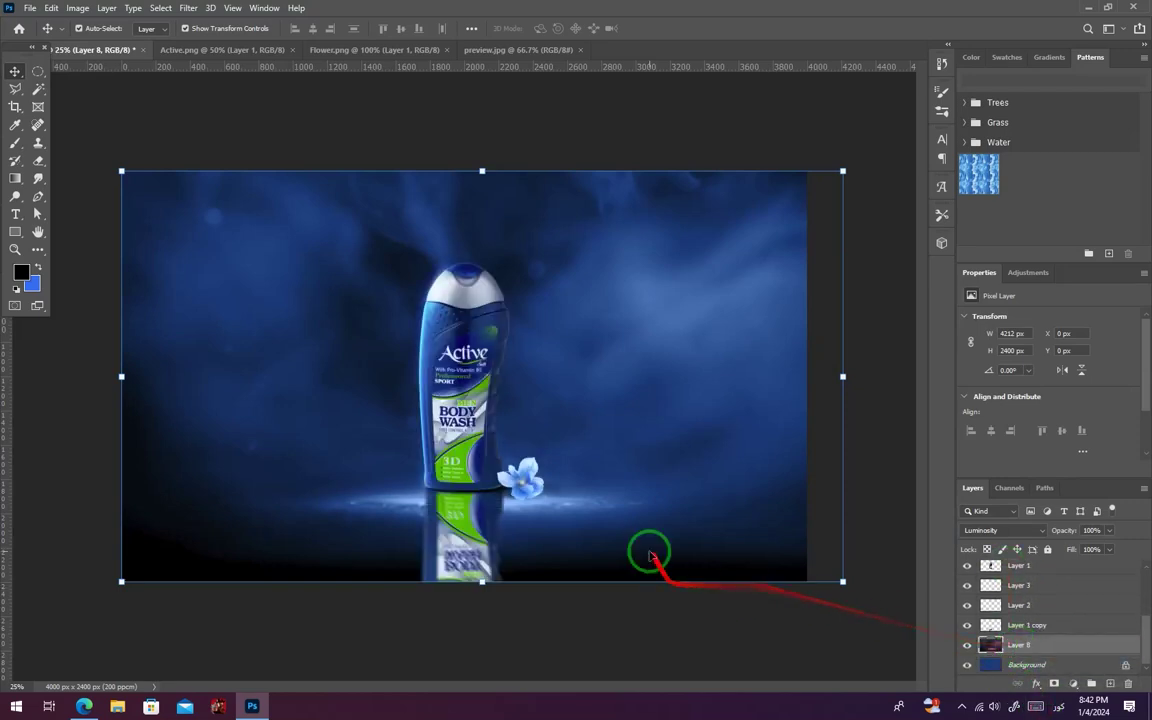
# Shift the smoke image slightly left and down, and stretch its upper edge to the canvas top at about 2432 px high
pyautogui.moveTo(679, 413); pyautogui.dragTo(672, 401)
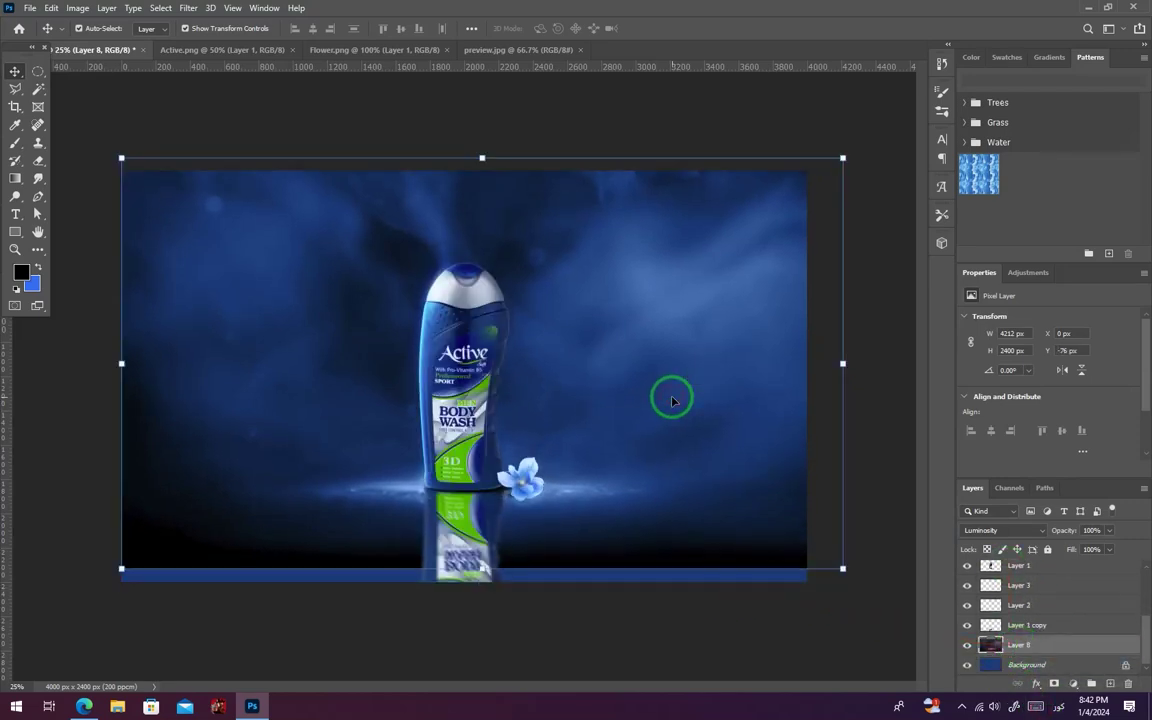
pyautogui.moveTo(614, 528); pyautogui.dragTo(629, 555)
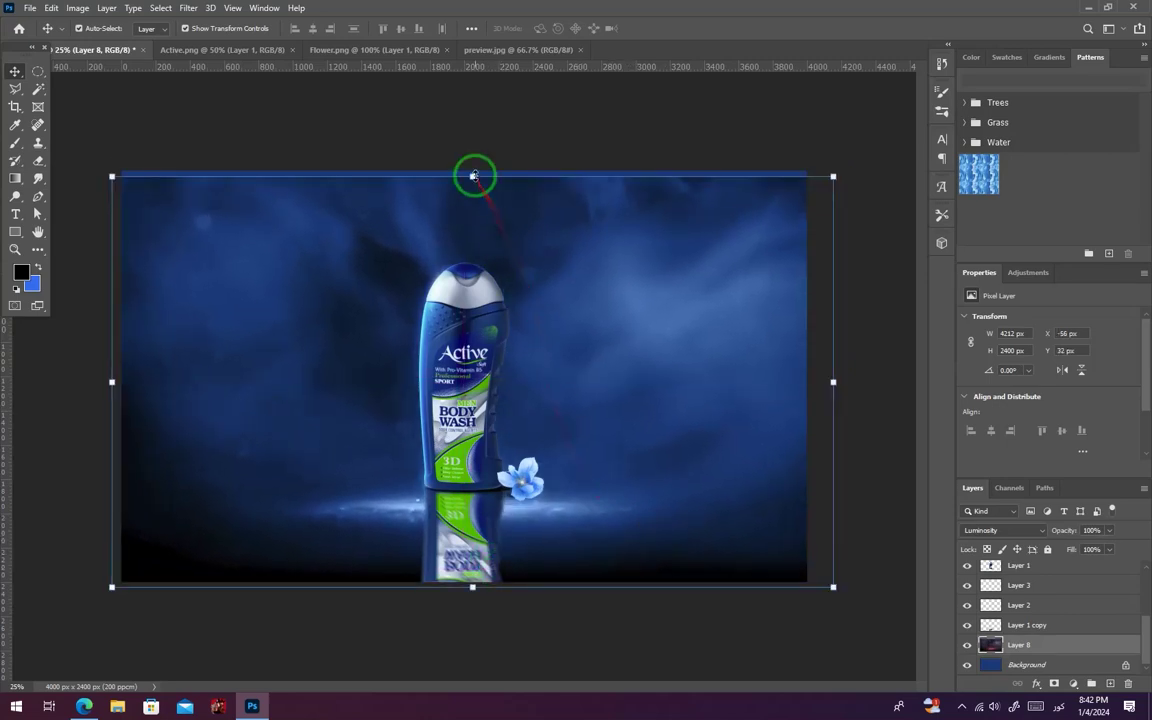
pyautogui.moveTo(473, 176); pyautogui.dragTo(473, 170)
pyautogui.press('Return')
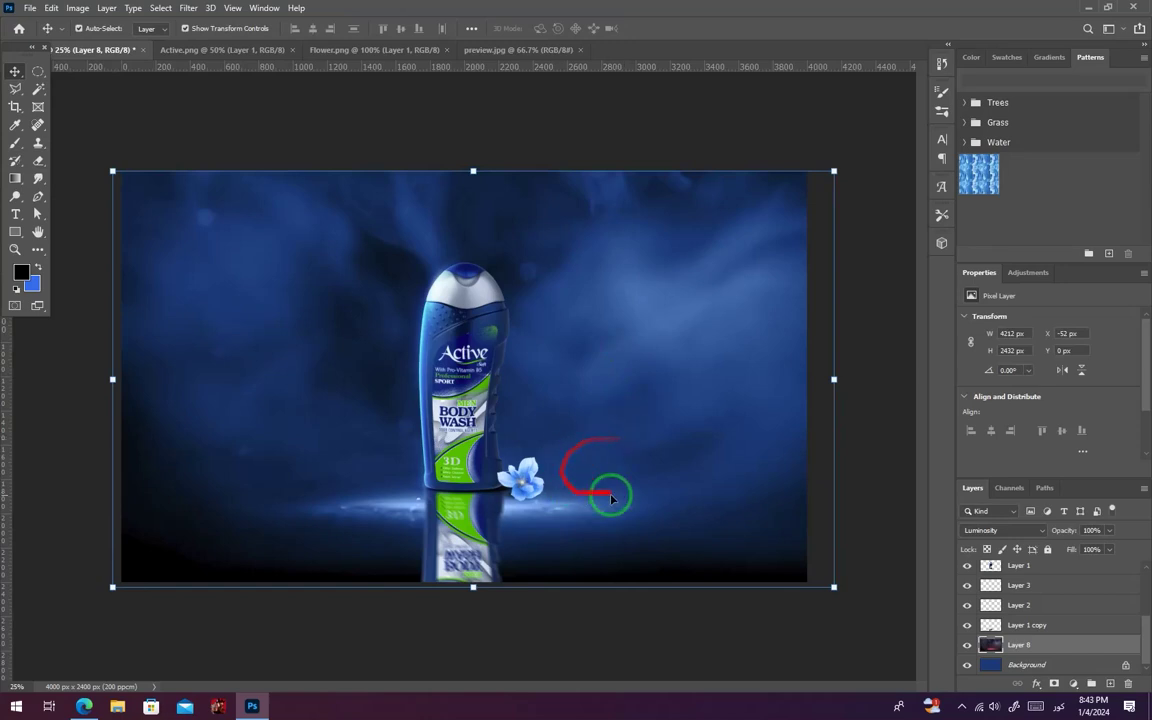
# Lock the smoke layer and move the bottle, flower, shadows and reflections together slightly down onto the glow
pyautogui.click(1048, 549)
pyautogui.moveTo(547, 252); pyautogui.dragTo(406, 545)
pyautogui.moveTo(454, 553); pyautogui.dragTo(456, 568)
pyautogui.click(681, 420)
# Fade out the lower part of the bottle's reflection with a soft 1811 px eraser
pyautogui.click(420, 527)
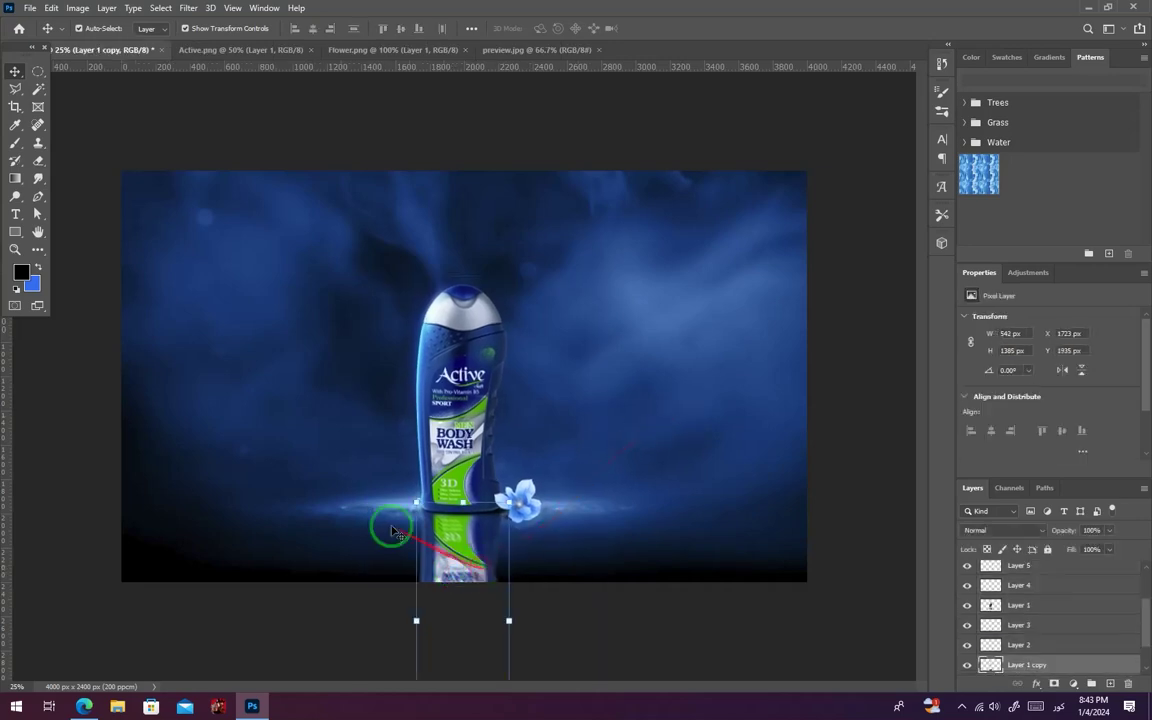
pyautogui.click(37, 167)
pyautogui.rightClick(693, 432)
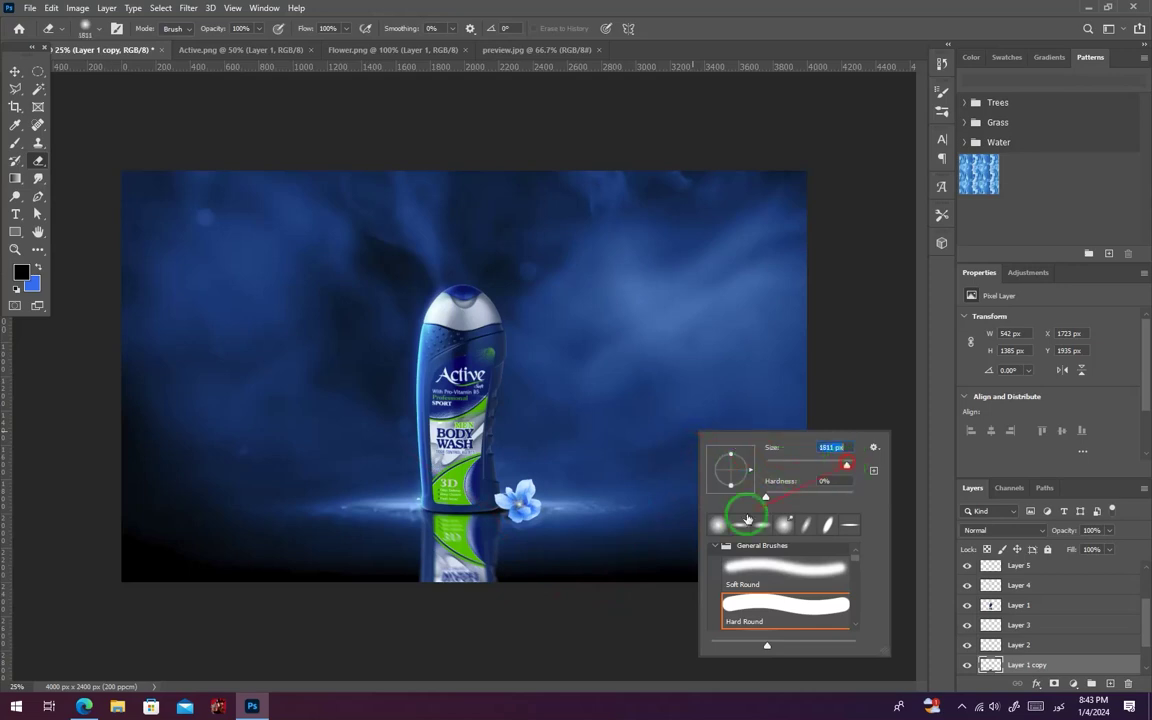
pyautogui.hotkey('ctrl', '-')
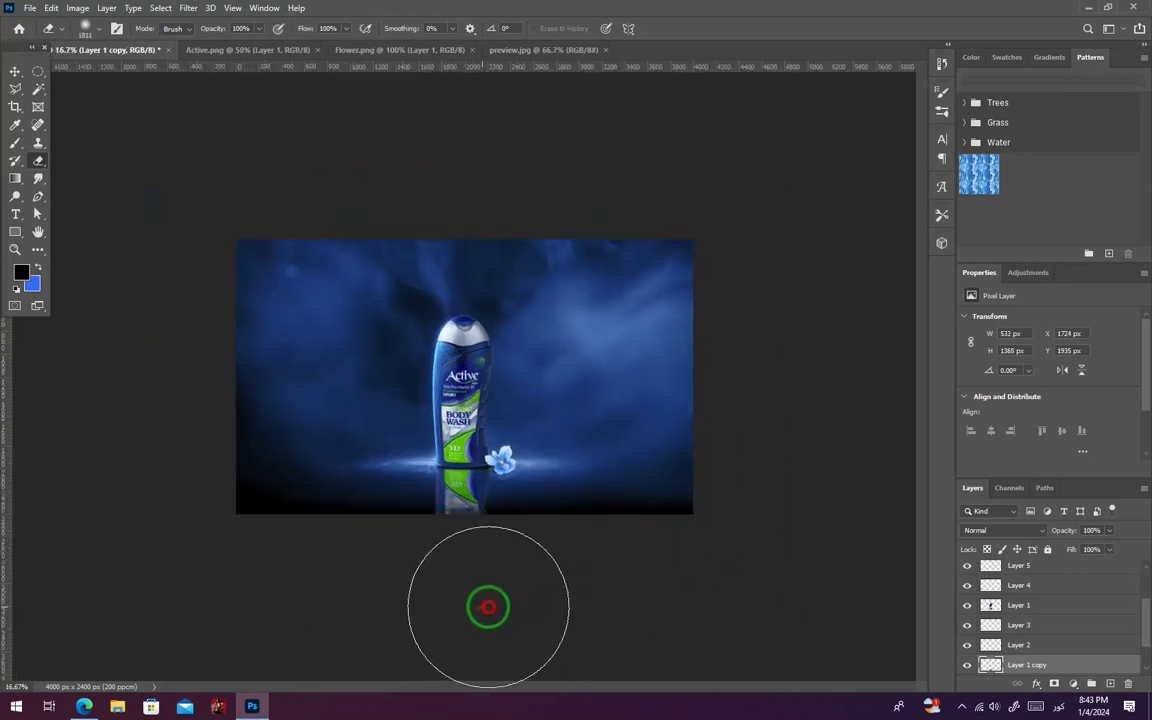
pyautogui.hotkey('ctrl', '+')
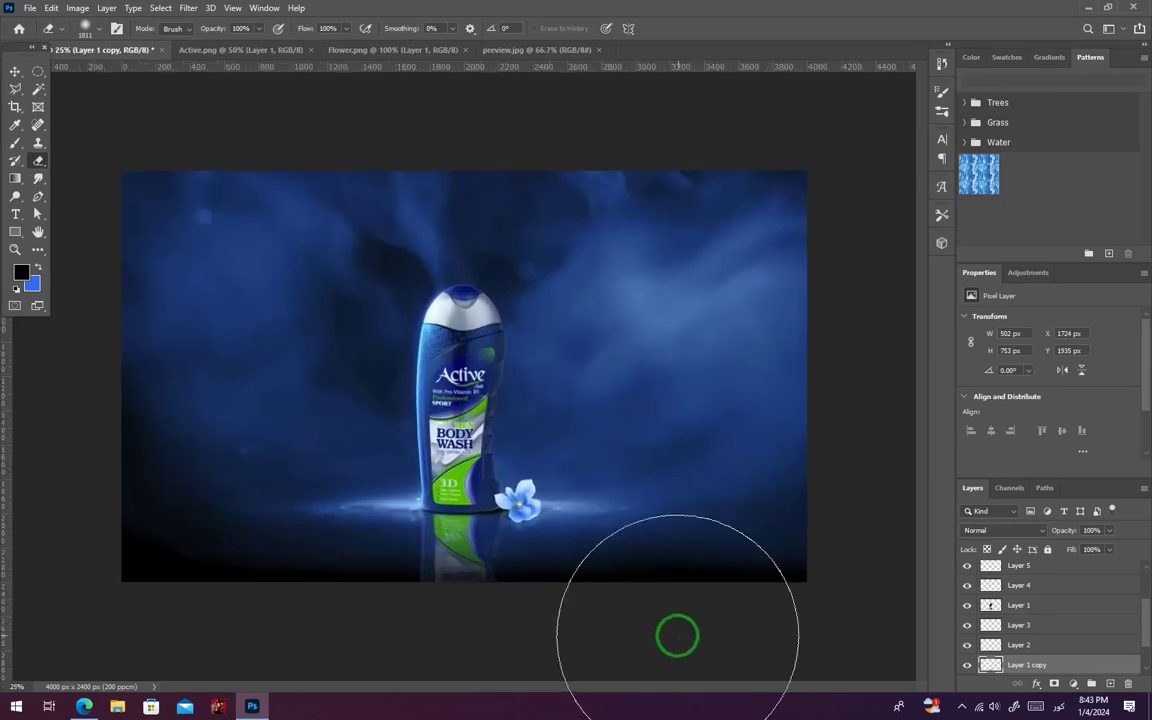
pyautogui.moveTo(677, 636)
pyautogui.mouseDown()
pyautogui.moveTo(471, 599)
pyautogui.moveTo(494, 612)
pyautogui.mouseUp()
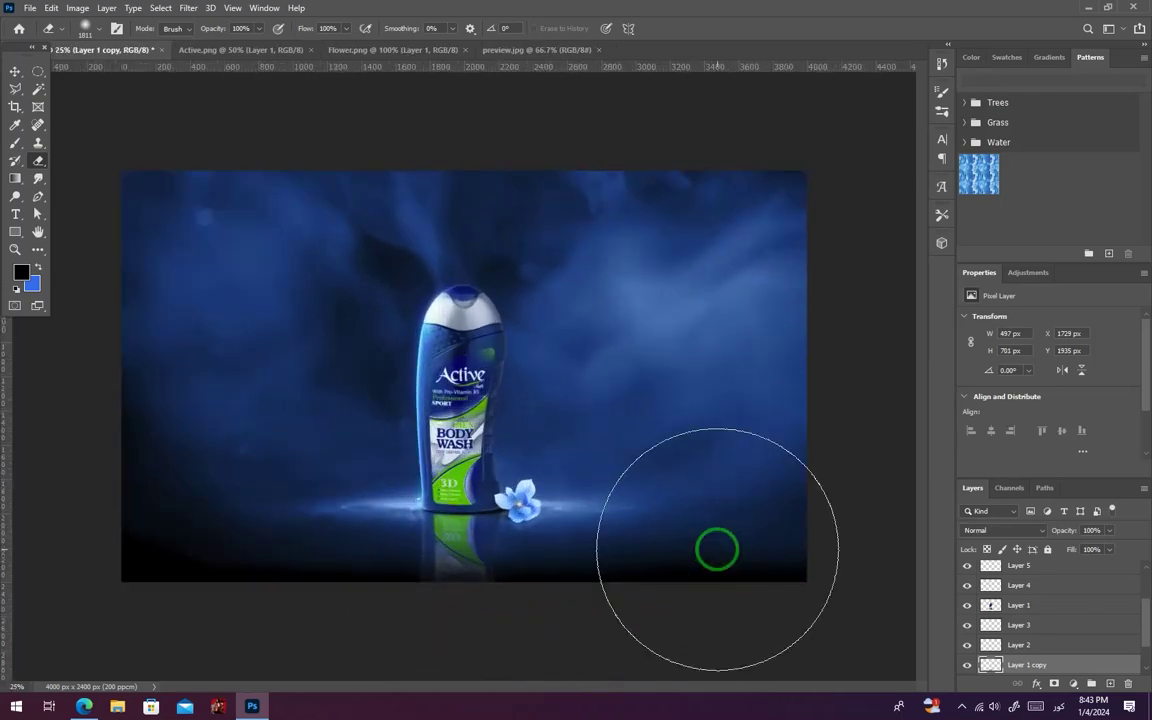
pyautogui.moveTo(717, 549)
pyautogui.mouseDown()
pyautogui.moveTo(44, 319)
pyautogui.moveTo(296, 548)
pyautogui.moveTo(558, 687)
pyautogui.moveTo(708, 487)
pyautogui.mouseUp()
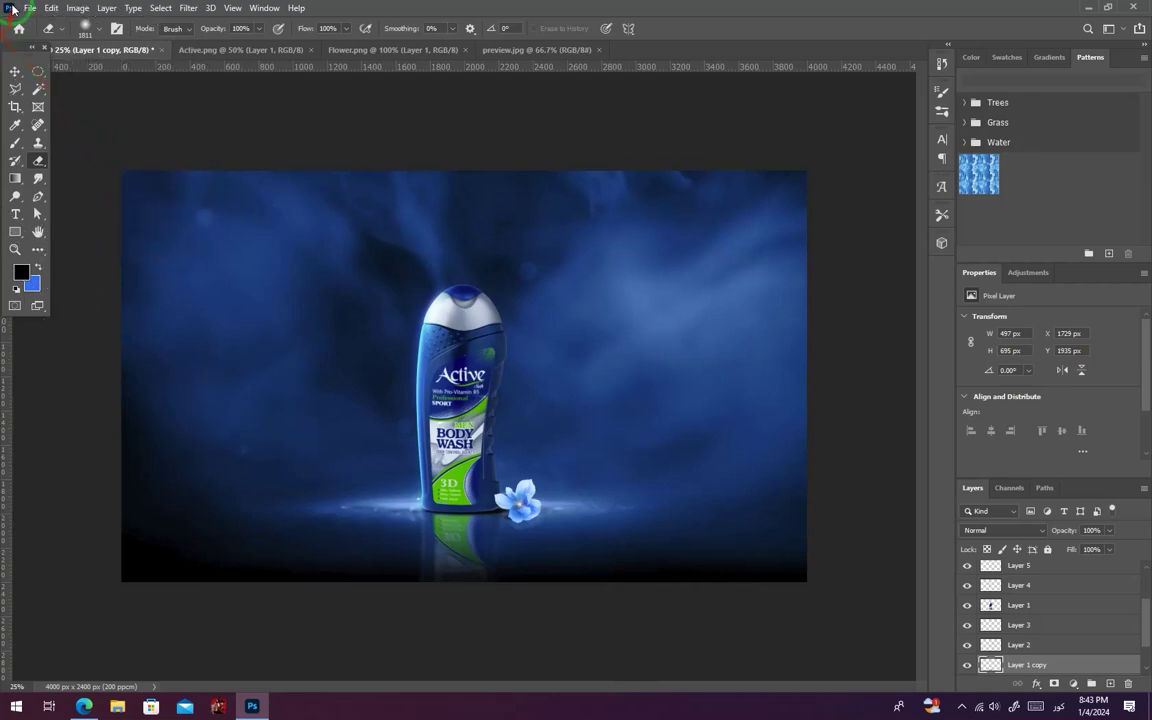
pyautogui.click(15, 71)
pyautogui.click(846, 458)
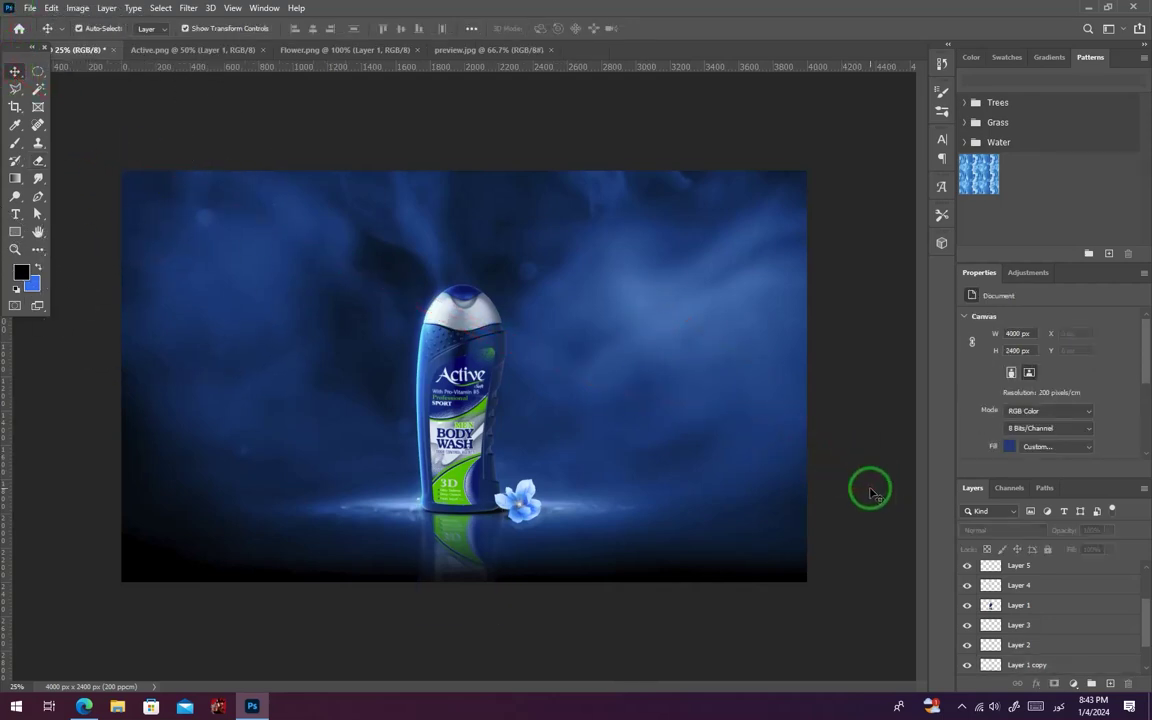
# Add a new empty layer directly above the smoke layer
pyautogui.scroll(-1, 1033, 645)
pyautogui.click(1036, 649)
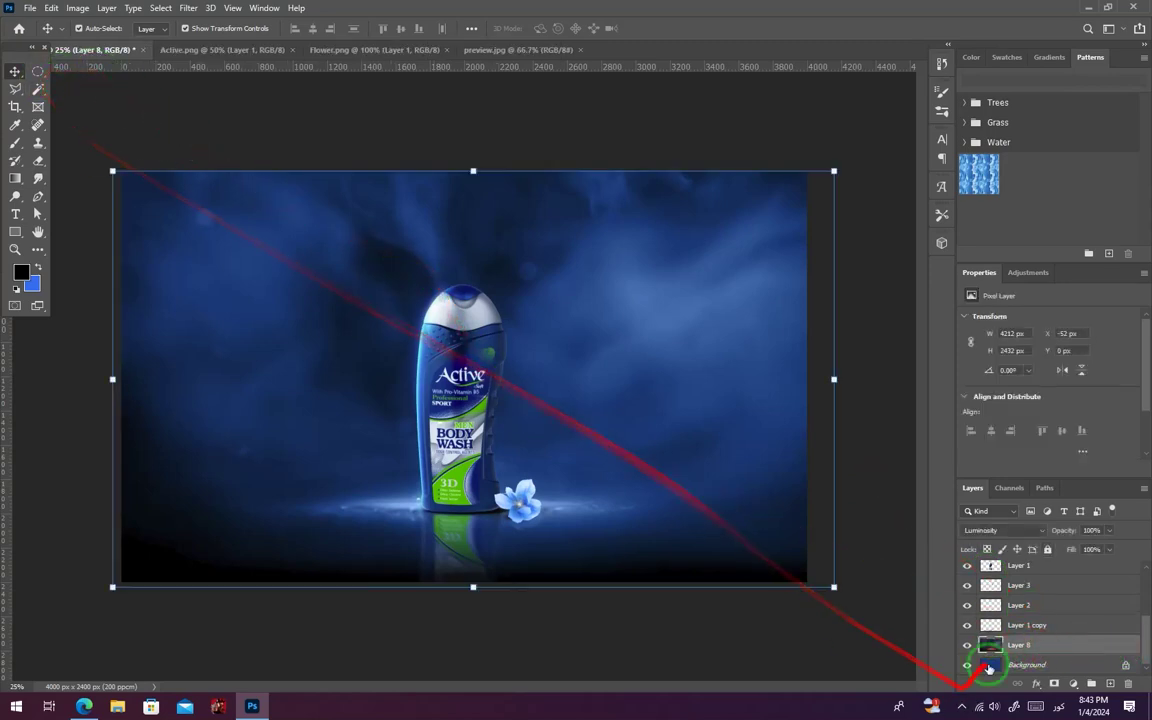
pyautogui.scroll(2, 1047, 624)
pyautogui.click(1113, 683)
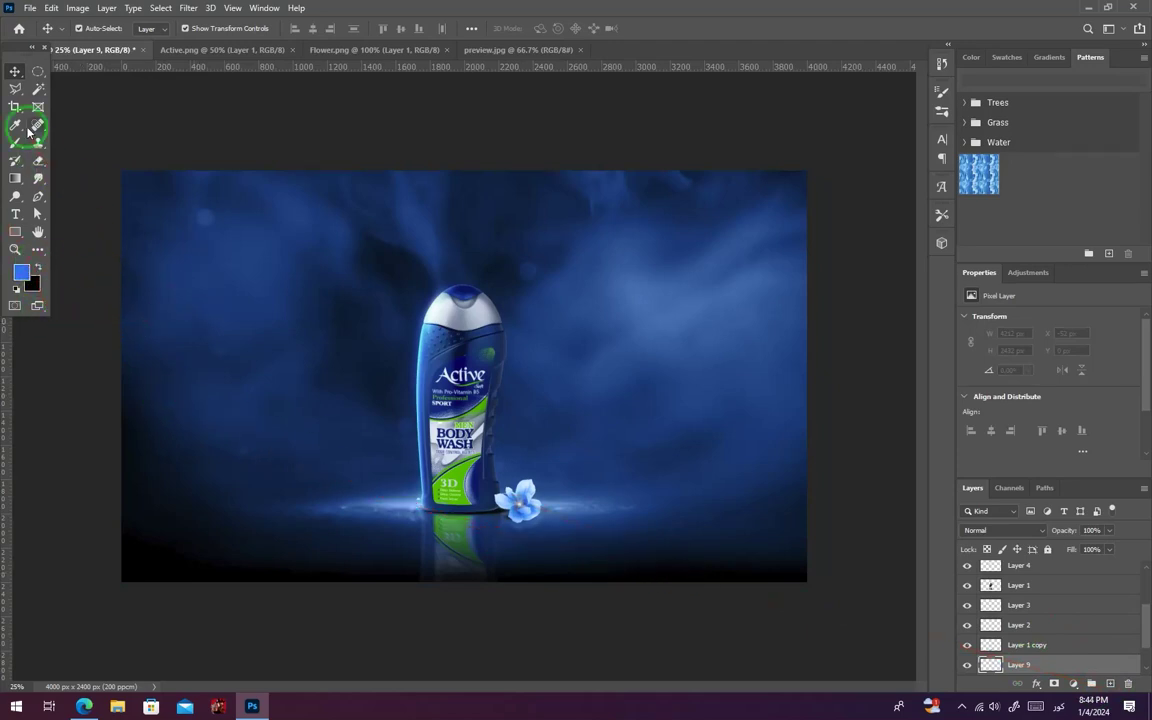
# Set the foreground color to a lighter blue and prepare a Soft Round brush at 228 px with 0% hardness
pyautogui.click(21, 272)
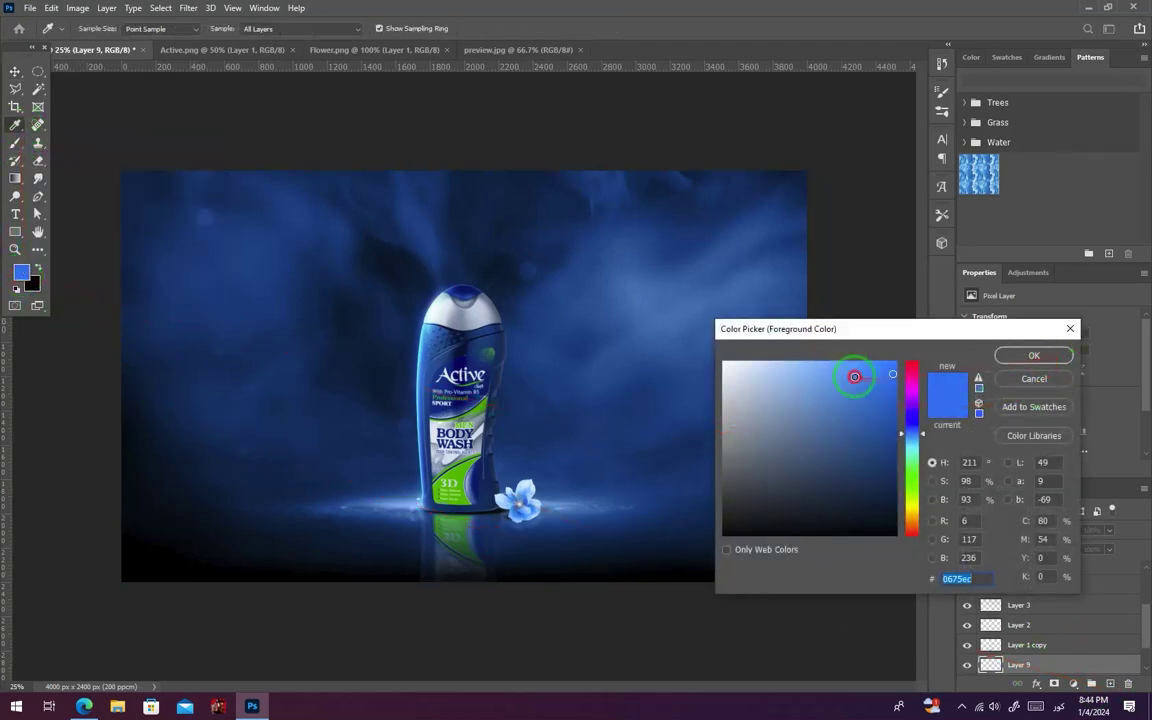
pyautogui.moveTo(854, 376); pyautogui.dragTo(833, 356)
pyautogui.click(1040, 356)
pyautogui.click(15, 143)
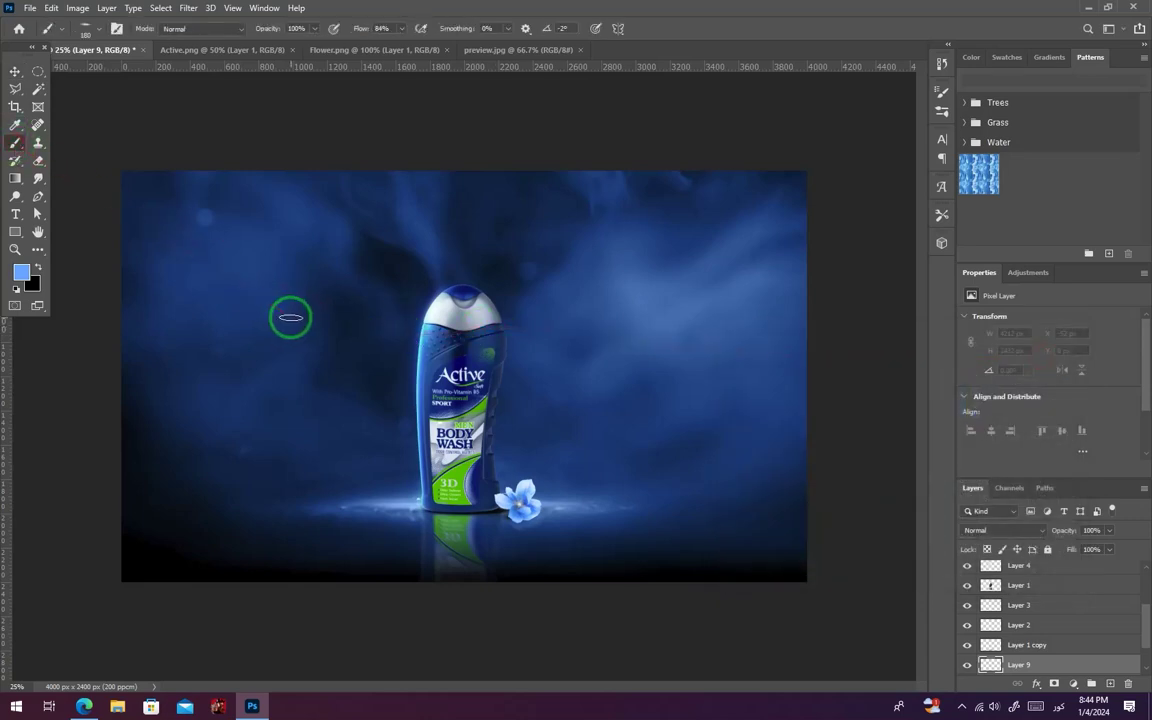
pyautogui.rightClick(290, 317)
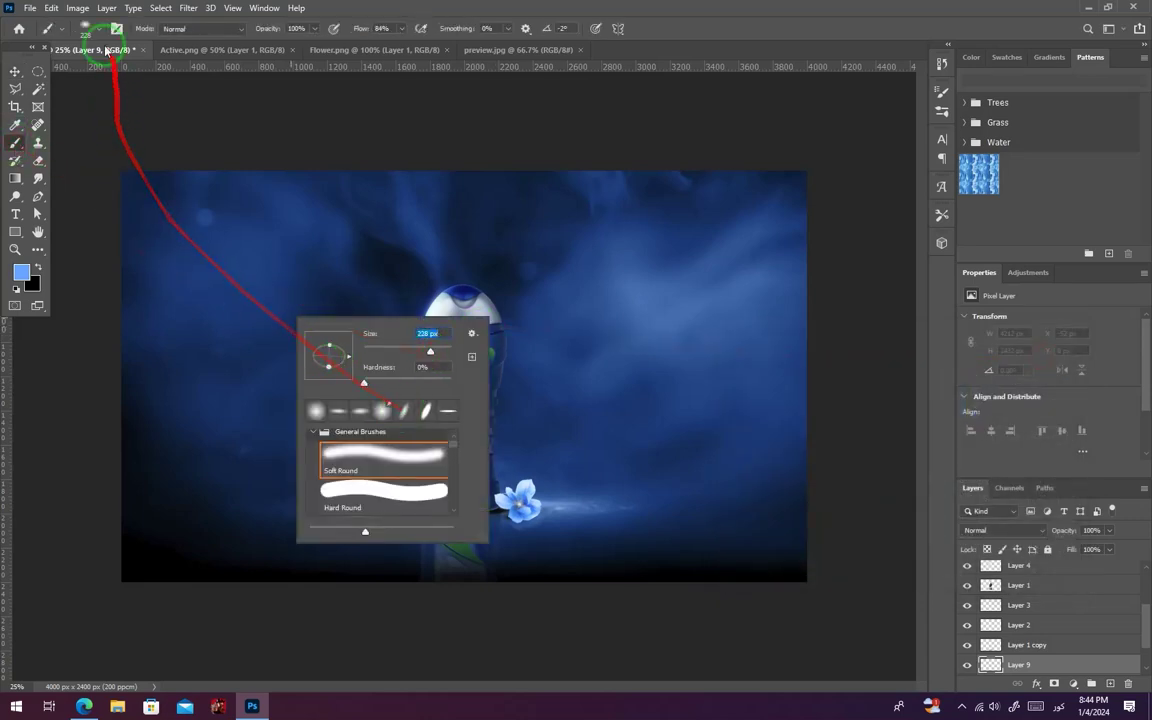
# Add another empty layer above the previous empty one and try to fill it with 50% gray
pyautogui.click(76, 8)
pyautogui.click(1128, 684)
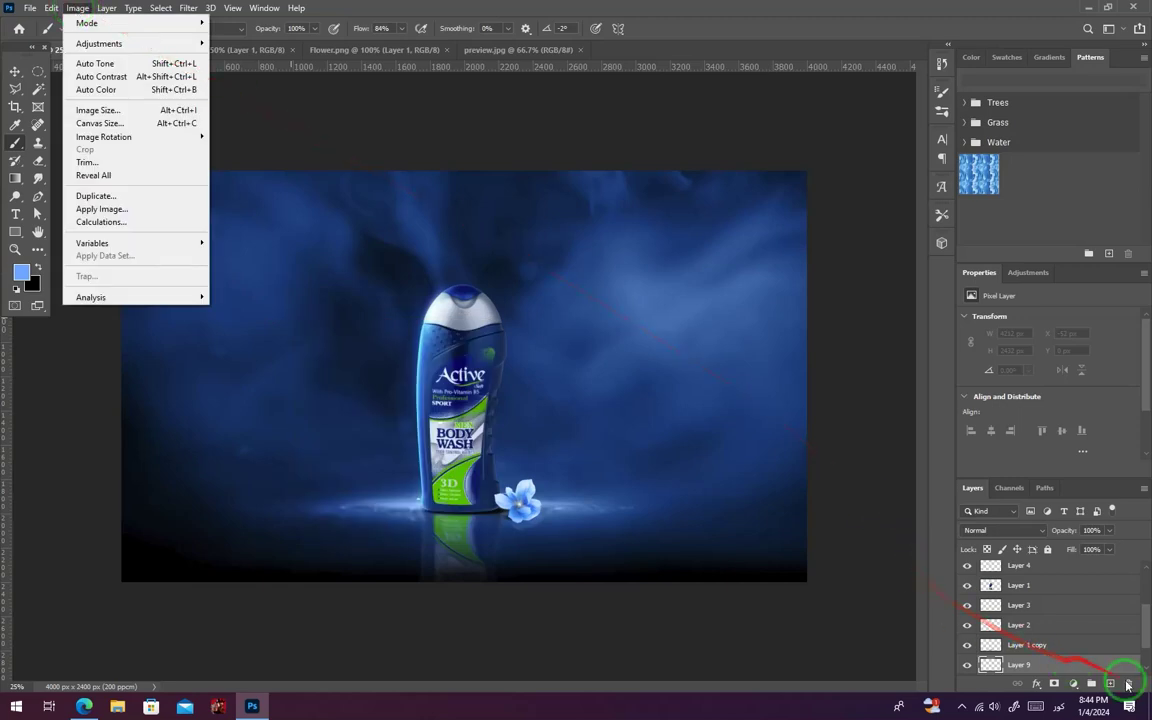
pyautogui.click(51, 8)
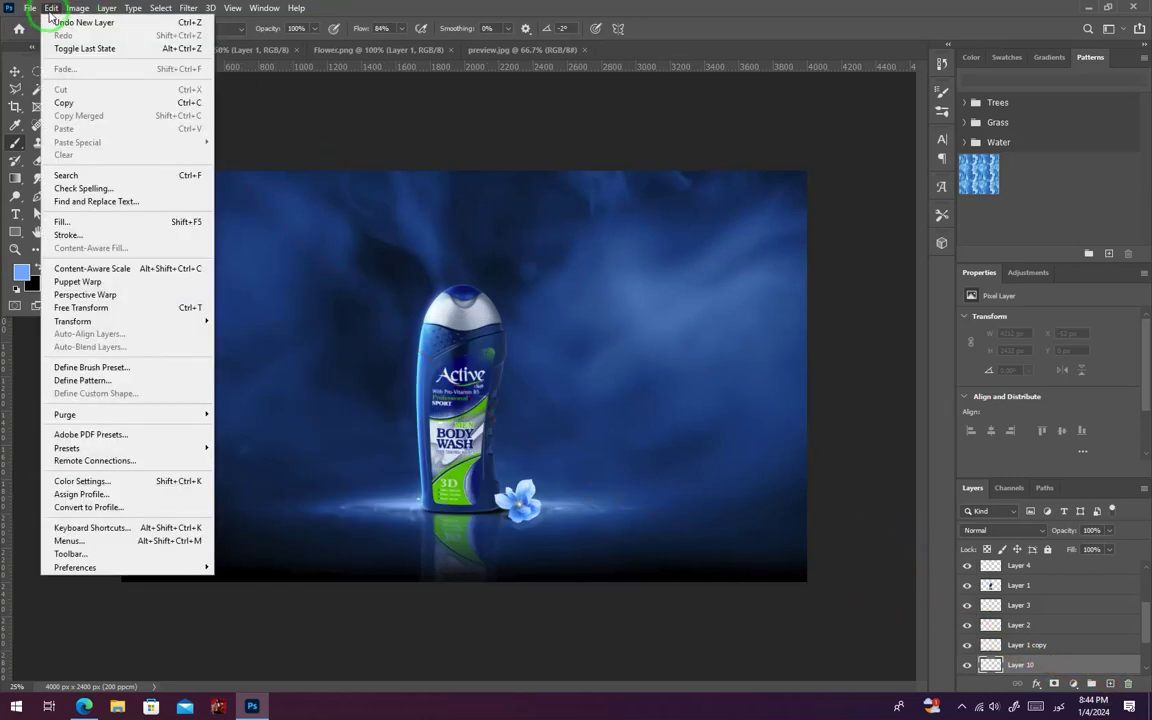
pyautogui.click(100, 225)
pyautogui.click(605, 186)
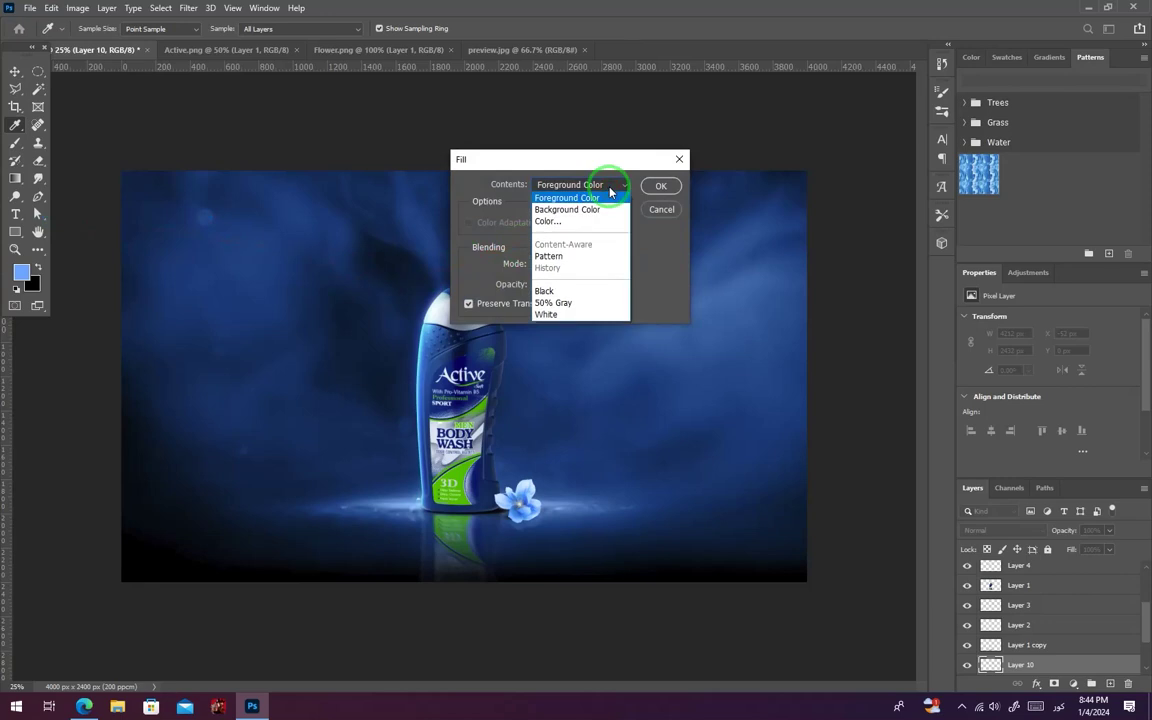
pyautogui.click(553, 302)
pyautogui.click(660, 185)
# Try the 50% gray fill again on the new layer, in Normal mode at 100% opacity with transparency preserved
pyautogui.press('b')
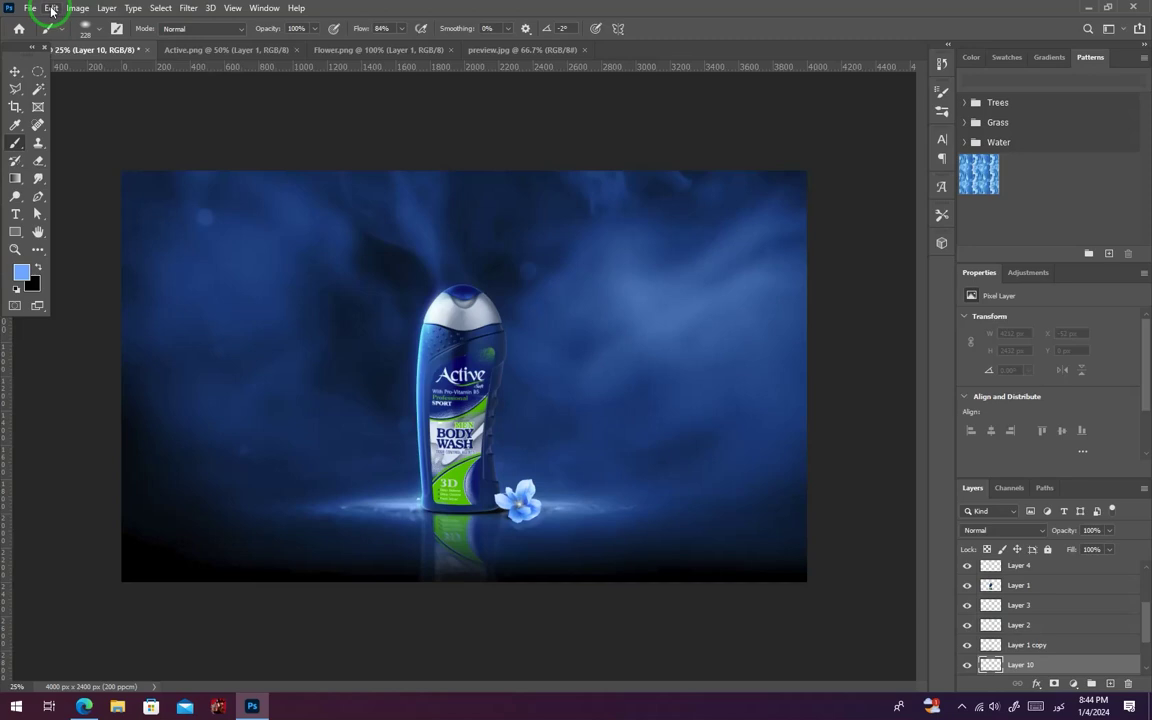
pyautogui.click(51, 8)
pyautogui.click(172, 224)
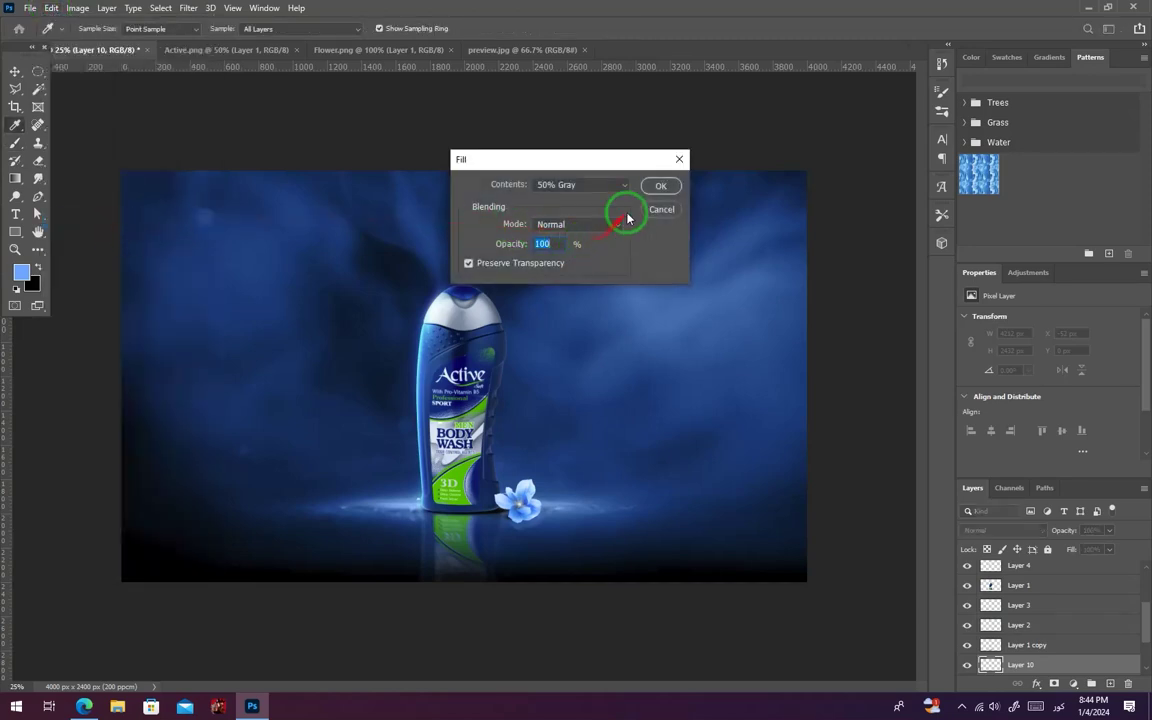
pyautogui.click(660, 185)
pyautogui.press('b')
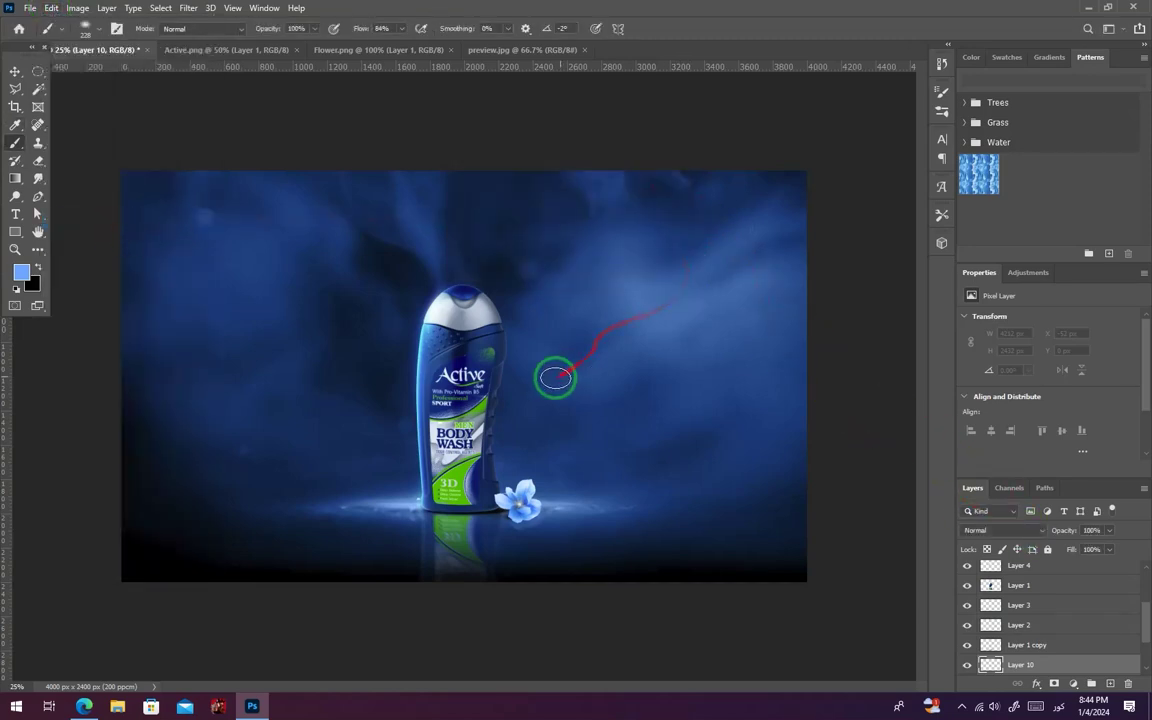
# Paint a light-blue glow in the canvas's upper-left corner with a 2874 px Soft Round brush and stretch it to about 4190 × 2400 px
pyautogui.rightClick(220, 262)
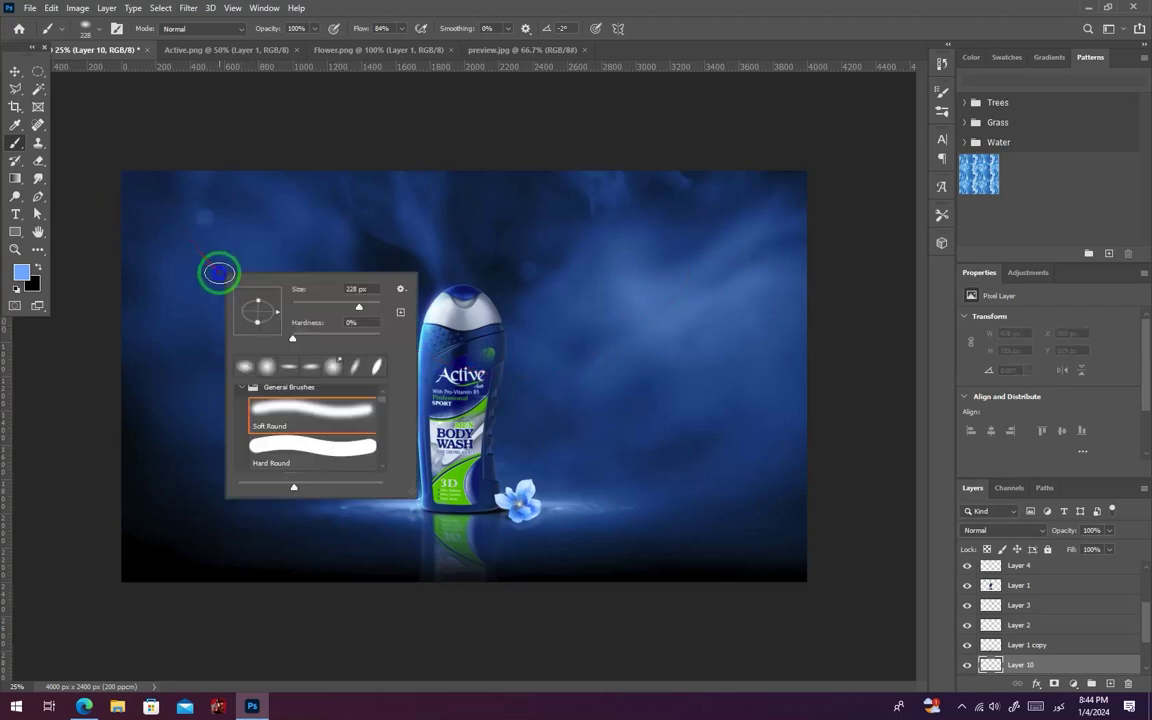
pyautogui.scroll(-1, 1017, 657)
pyautogui.scroll(-2, 1016, 656)
pyautogui.click(967, 606)
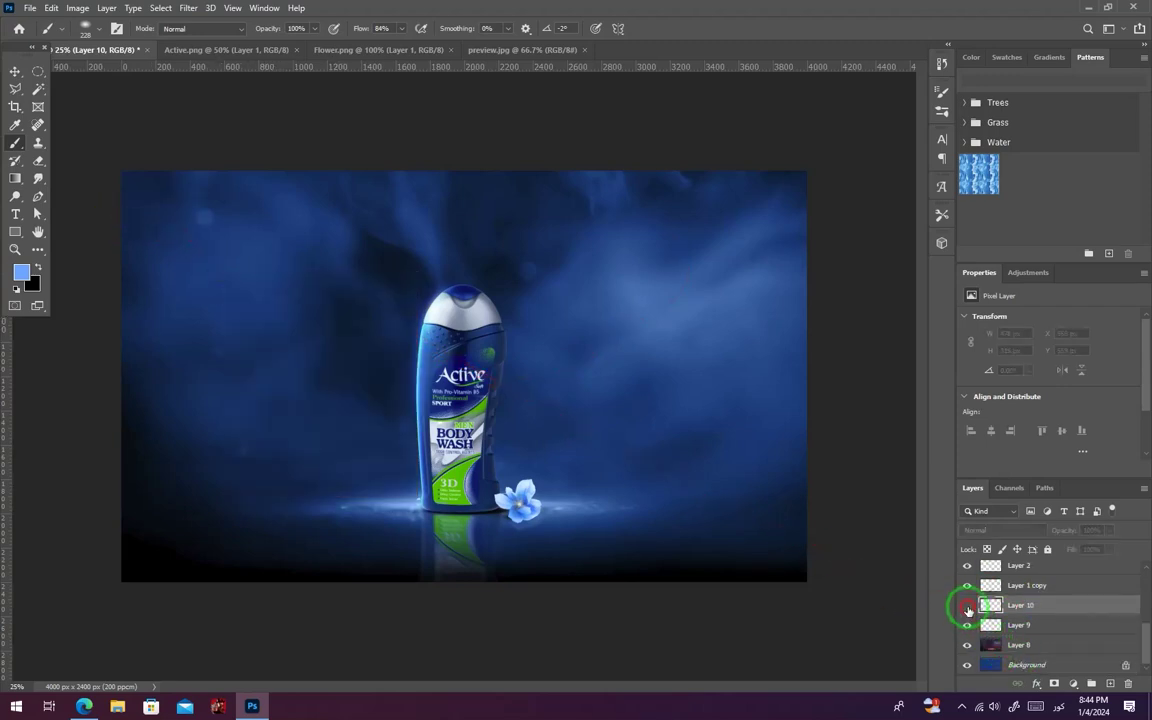
pyautogui.click(967, 606)
pyautogui.rightClick(343, 267)
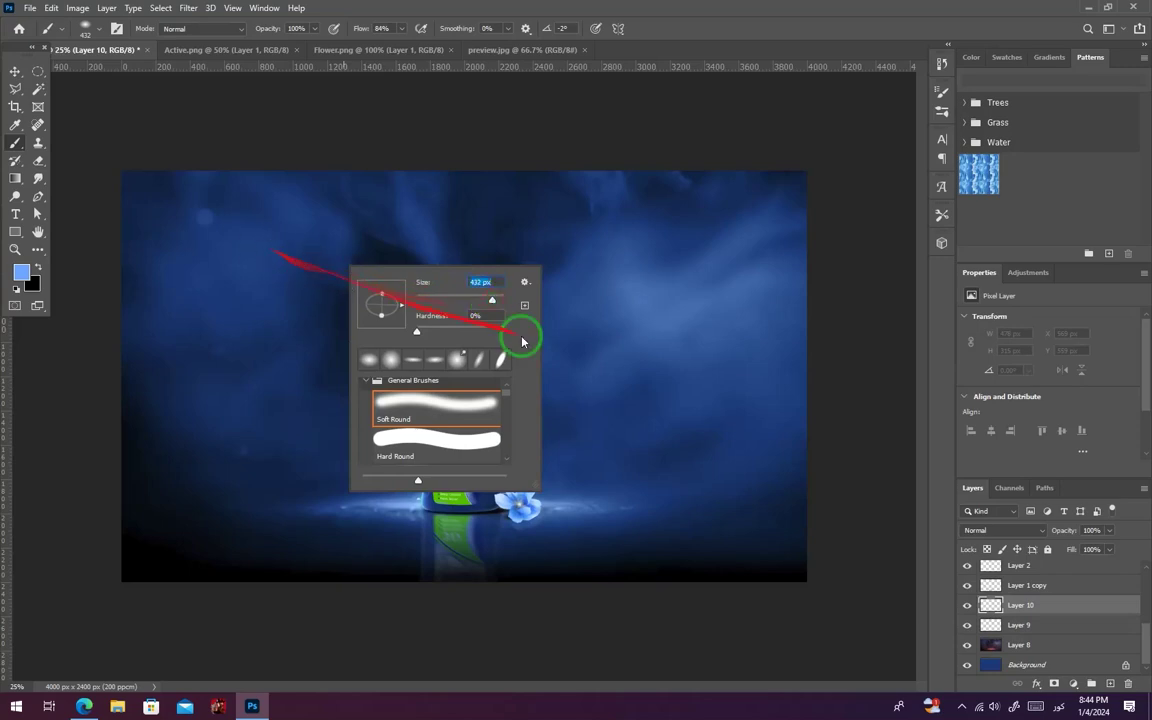
pyautogui.moveTo(498, 300); pyautogui.dragTo(501, 300)
pyautogui.click(160, 219)
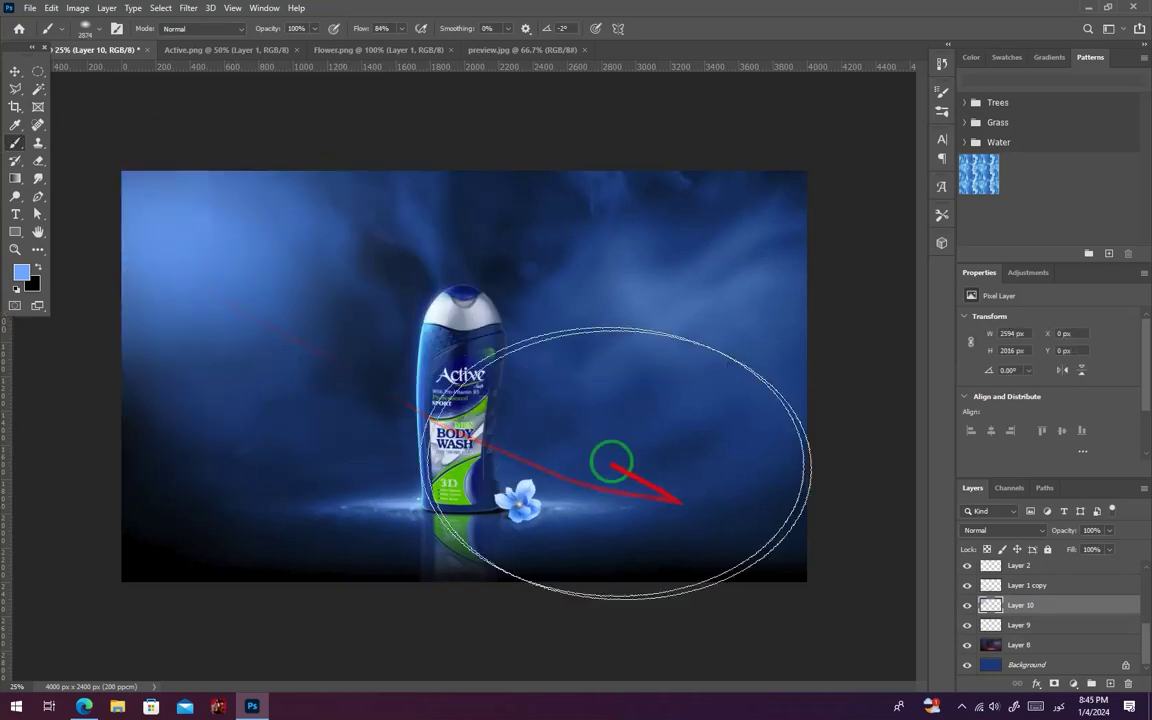
pyautogui.click(16, 73)
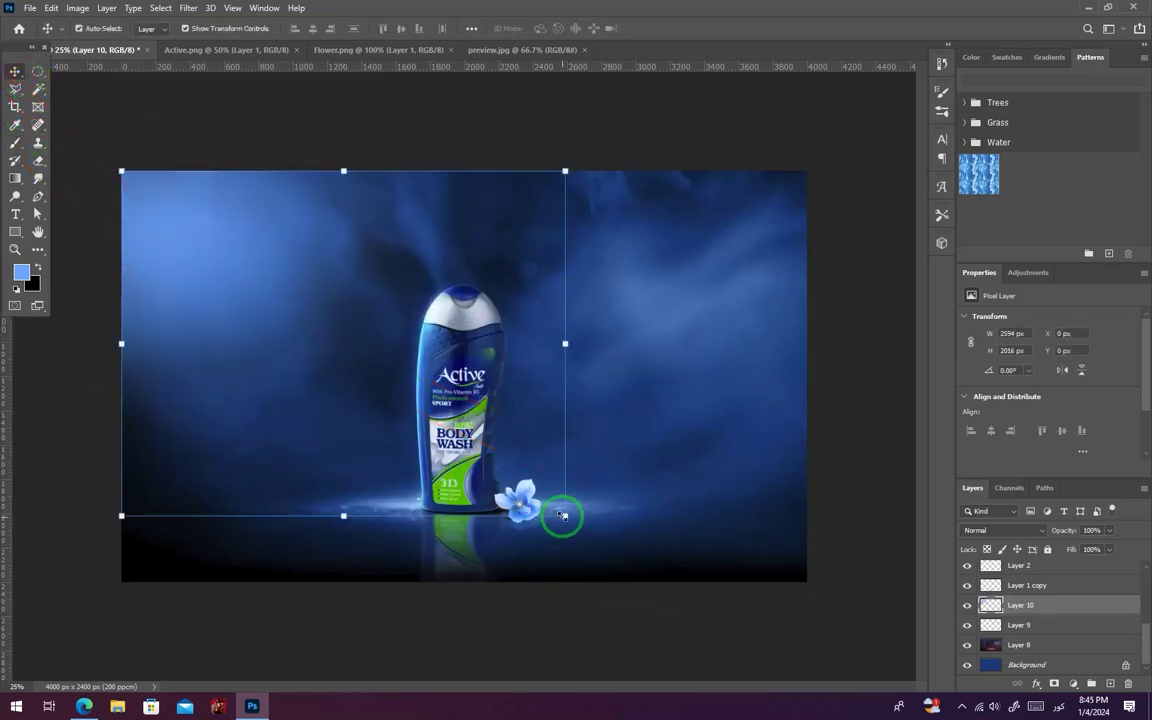
pyautogui.moveTo(565, 515); pyautogui.dragTo(838, 581)
# Brighten the upper-left glow with more light blue from just outside the canvas, using the large soft brush at 100% flow
pyautogui.click(28, 144)
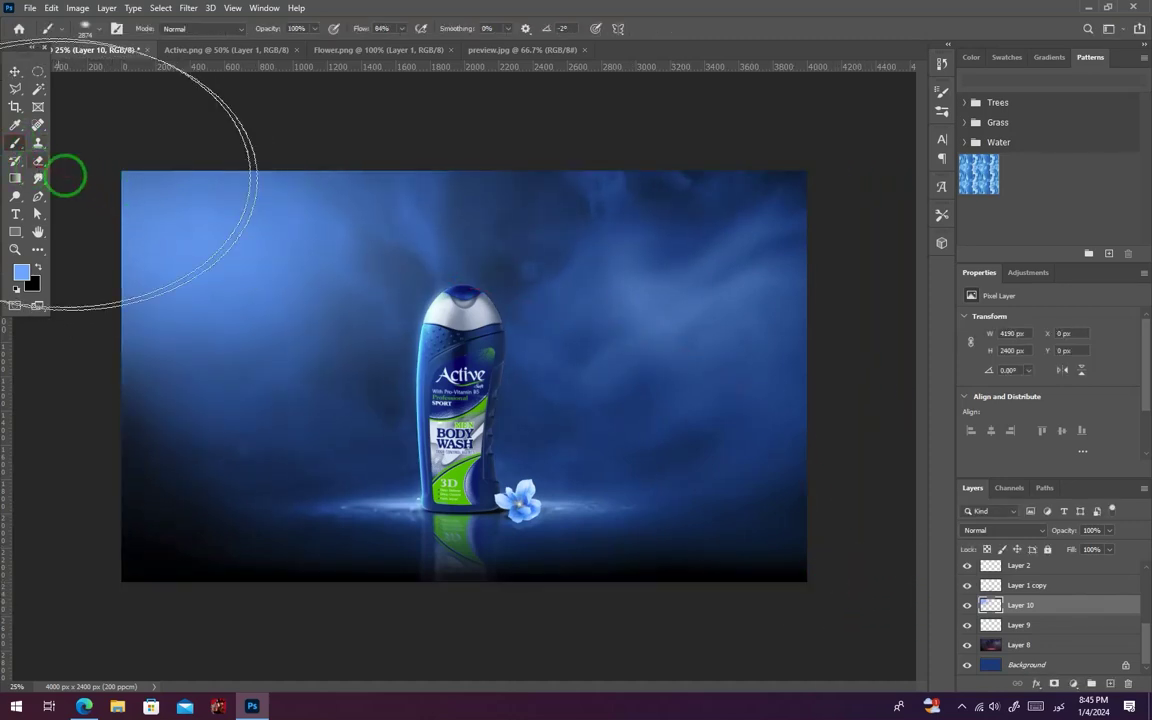
pyautogui.hotkey('ctrl', '-')
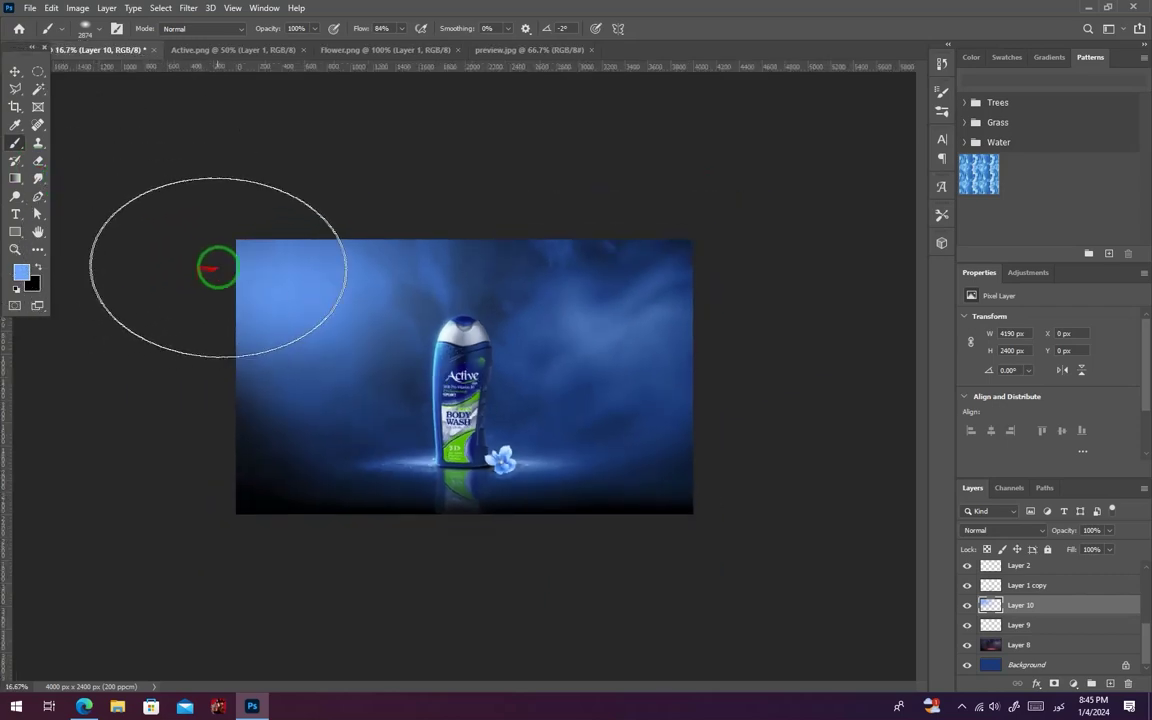
pyautogui.moveTo(400, 45); pyautogui.dragTo(410, 45)
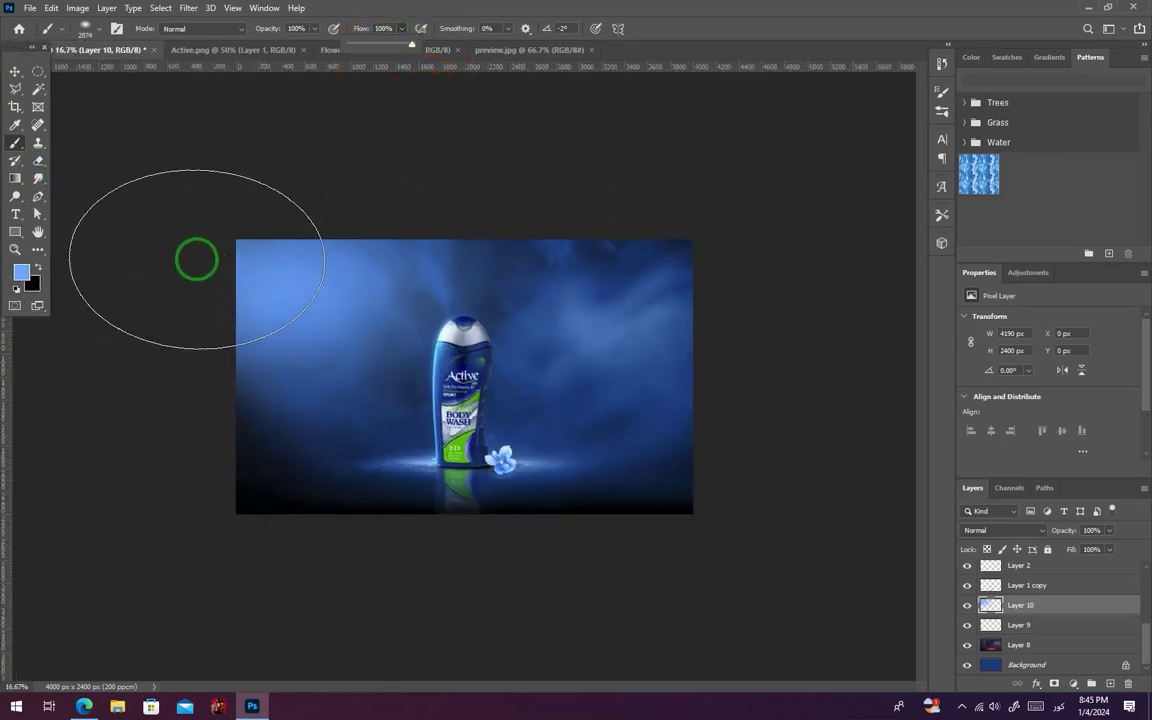
pyautogui.click(197, 258)
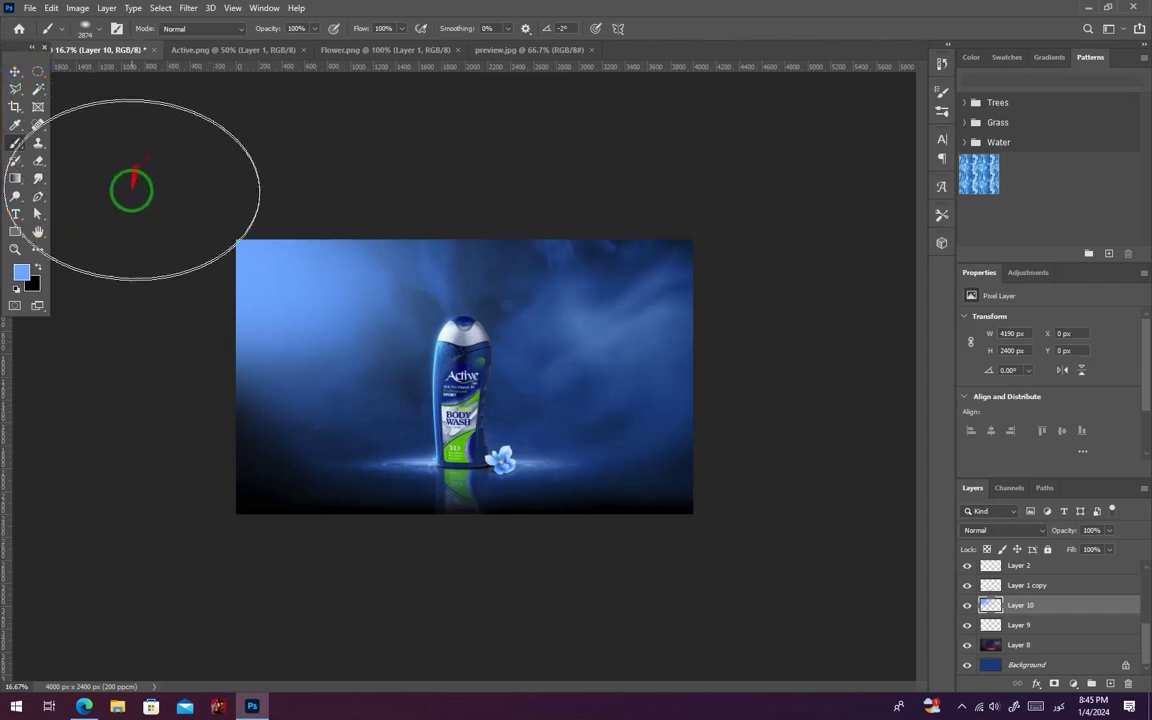
# Set the foreground color to near-white and add a bright highlight to the extreme upper-left corner of the canvas
pyautogui.click(20, 271)
pyautogui.click(761, 376)
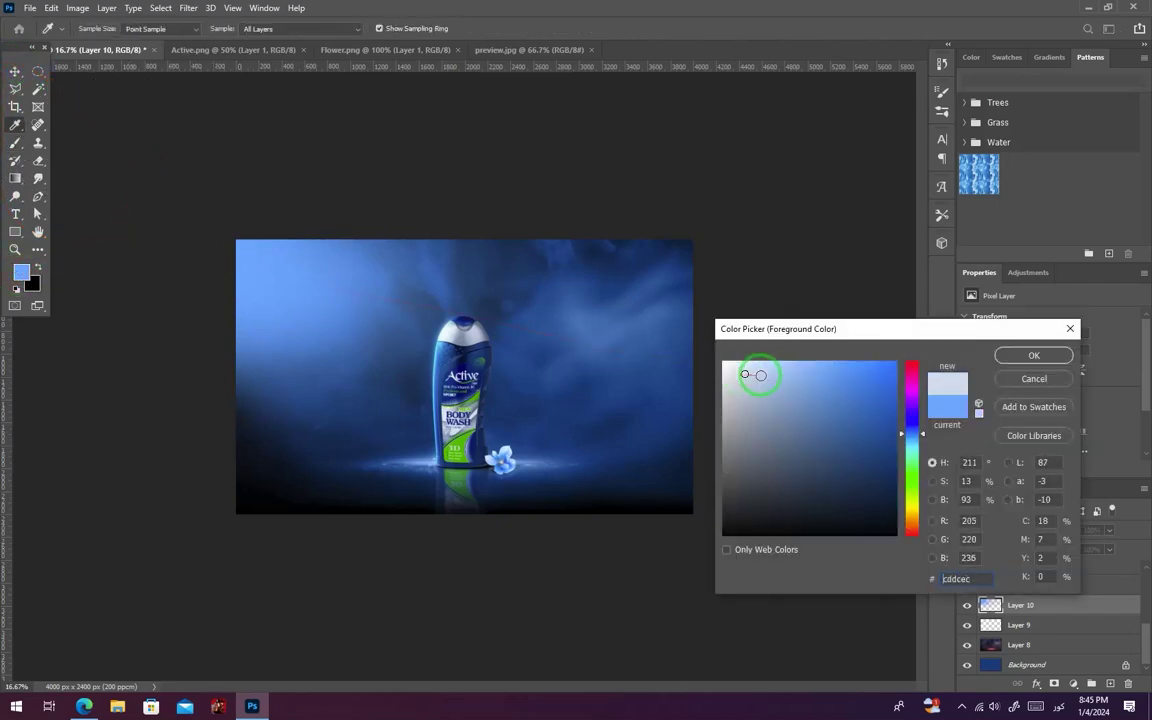
pyautogui.click(1057, 387)
pyautogui.click(20, 271)
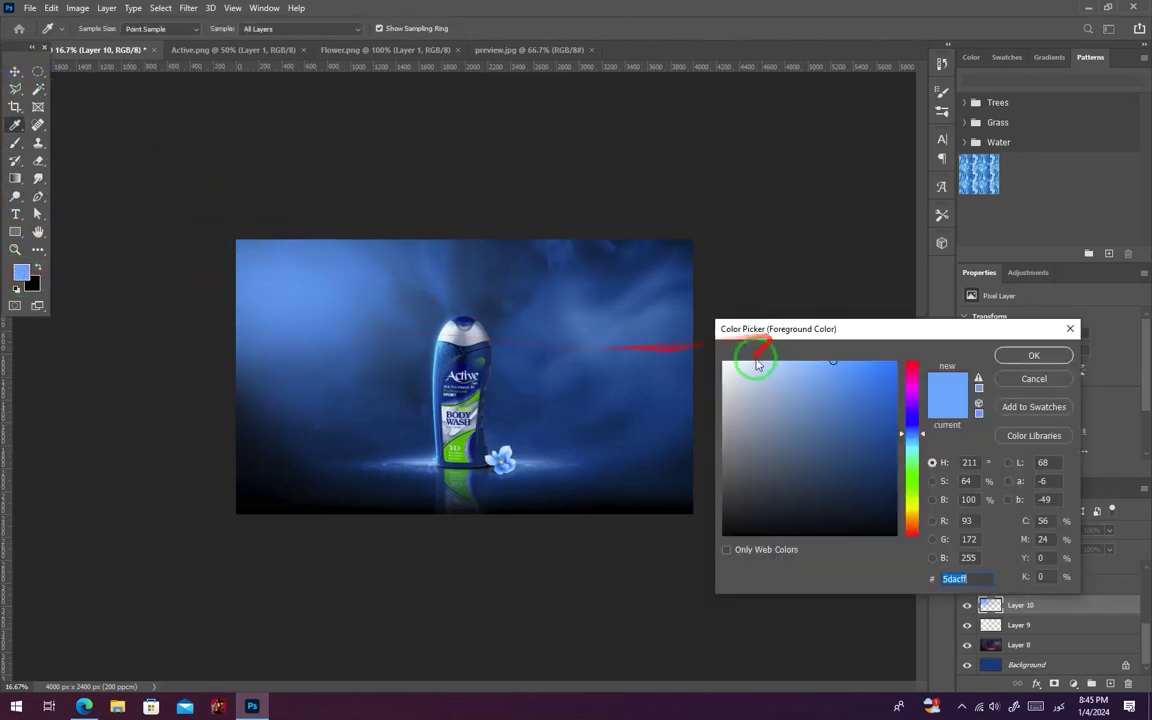
pyautogui.click(726, 362)
pyautogui.click(1030, 356)
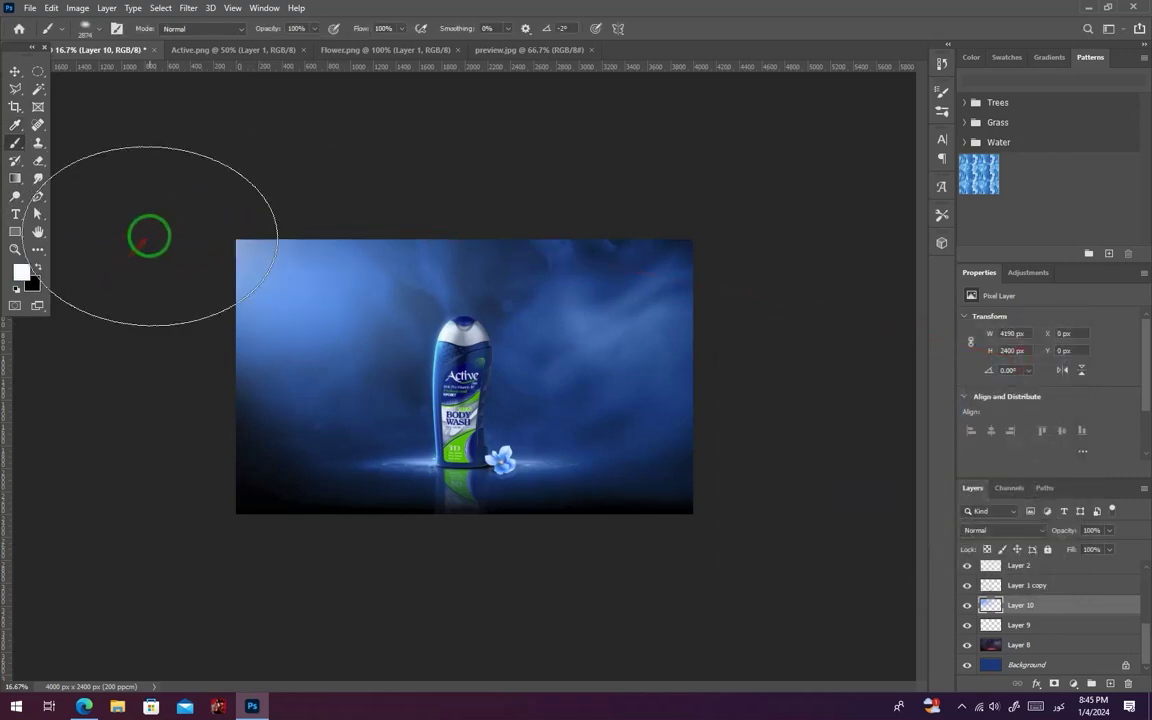
pyautogui.click(38, 71)
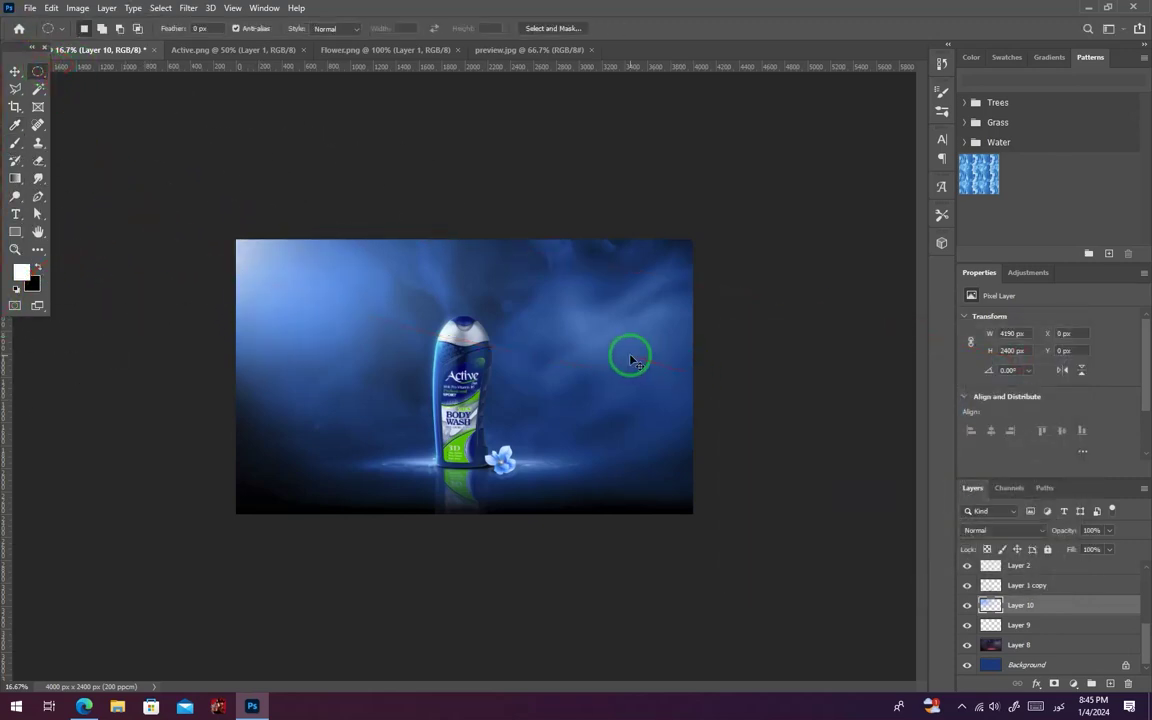
pyautogui.hotkey('ctrl', '+')
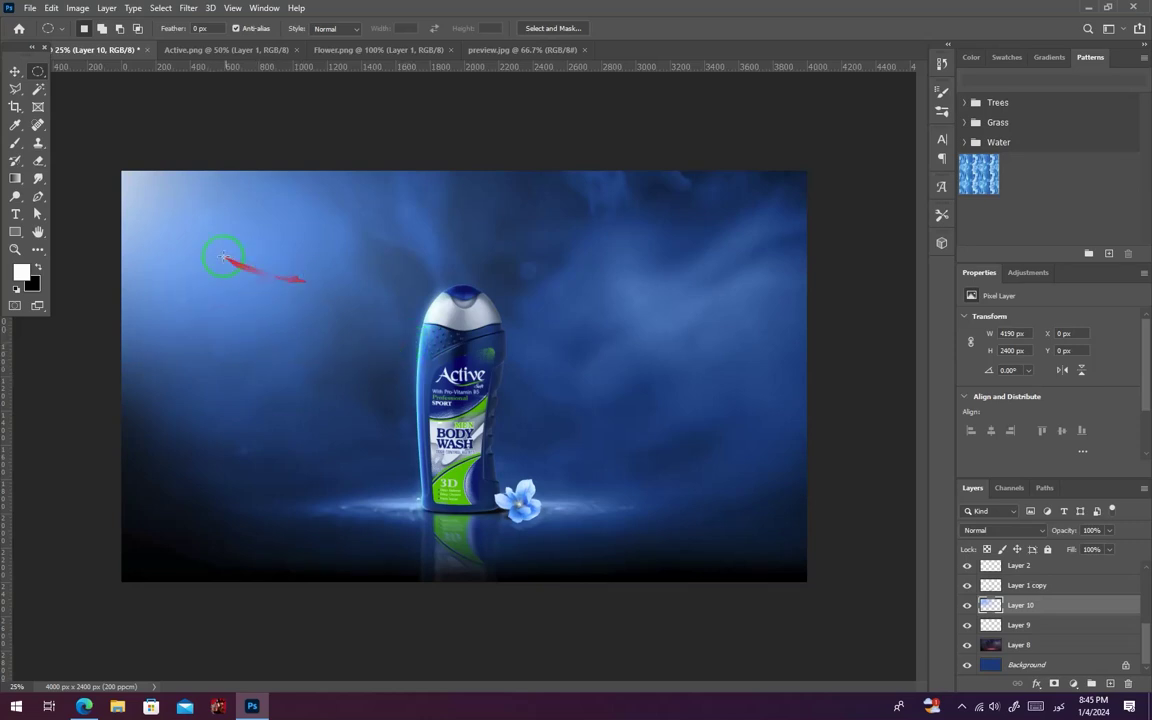
# Open the Logo image from the Active folder
pyautogui.click(30, 8)
pyautogui.press('Escape')
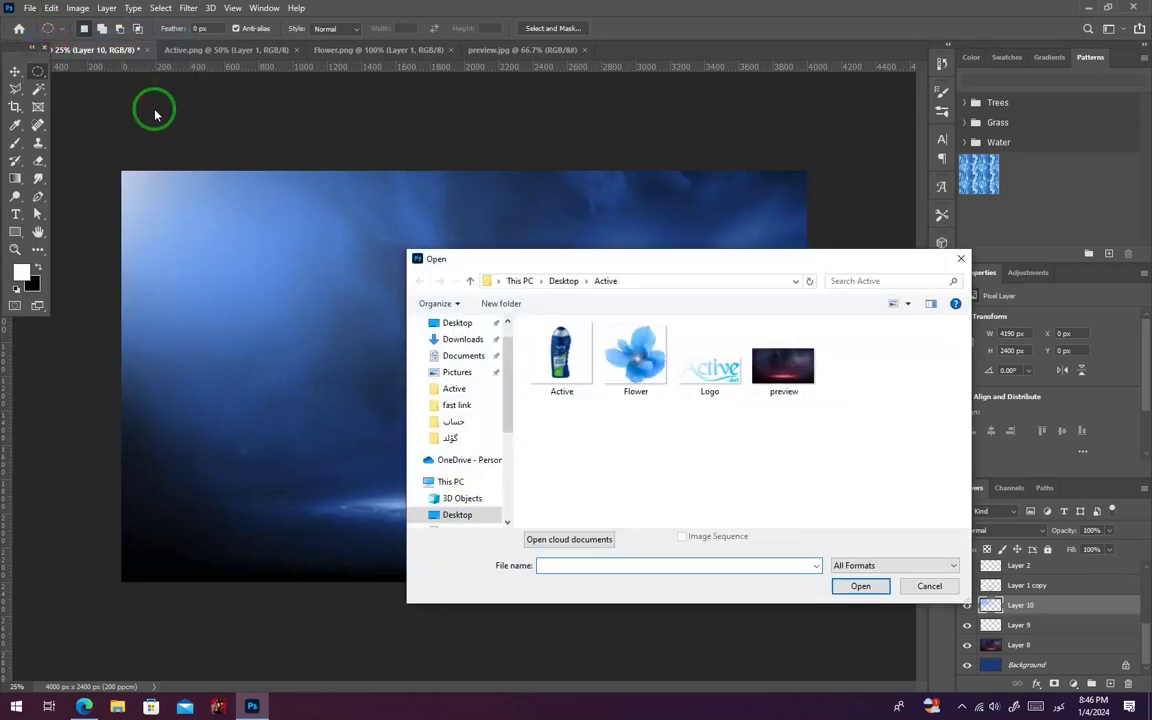
pyautogui.click(709, 365)
pyautogui.click(858, 586)
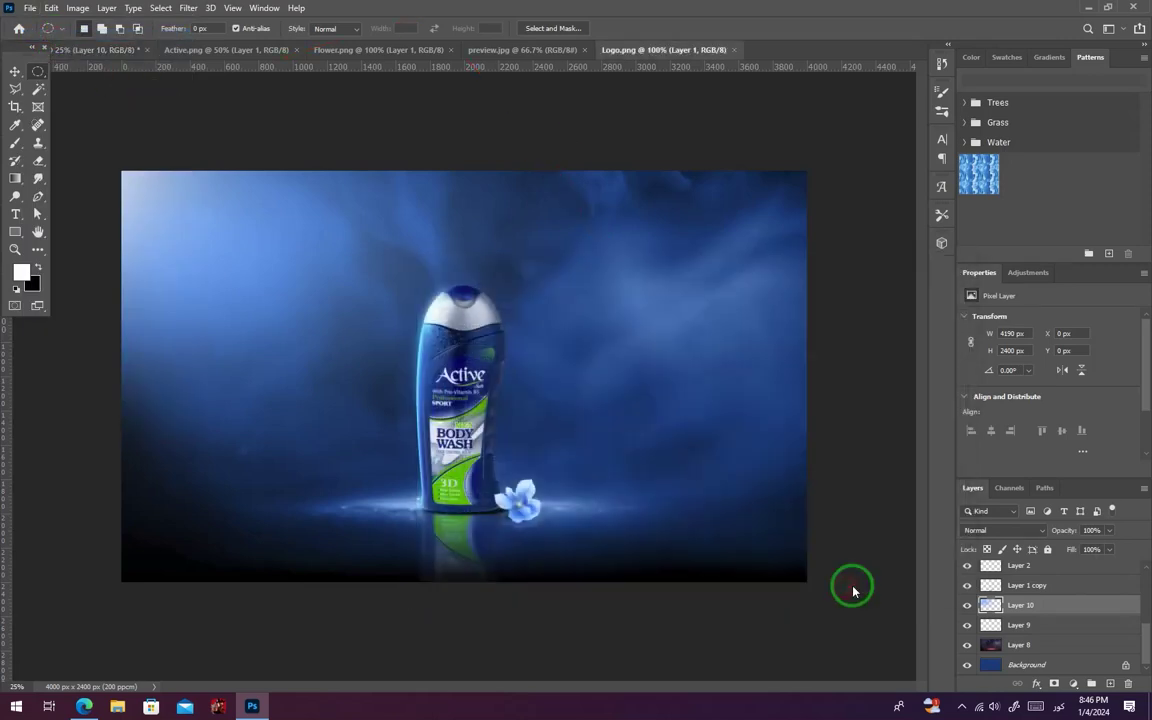
# Bring the Active logo into the advertisement and position it near the canvas's lower-left corner
pyautogui.click(15, 71)
pyautogui.moveTo(446, 385); pyautogui.dragTo(228, 518)
pyautogui.doubleClick(297, 516)
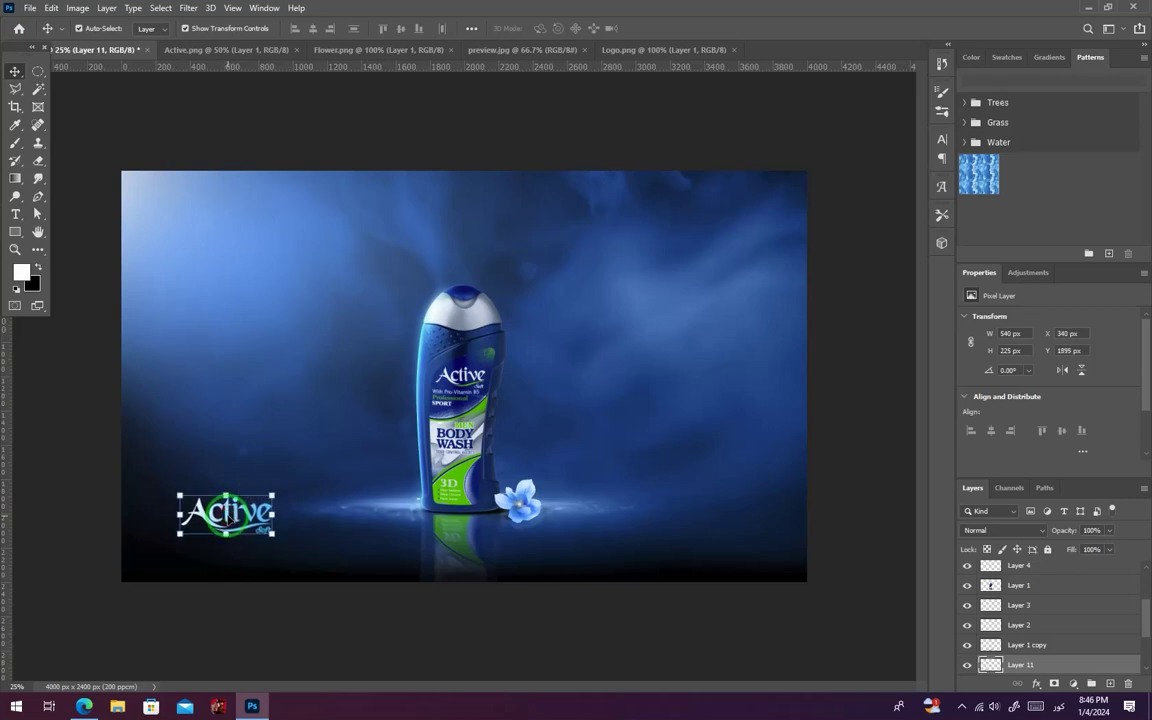
pyautogui.moveTo(218, 515); pyautogui.dragTo(201, 530)
pyautogui.click(257, 609)
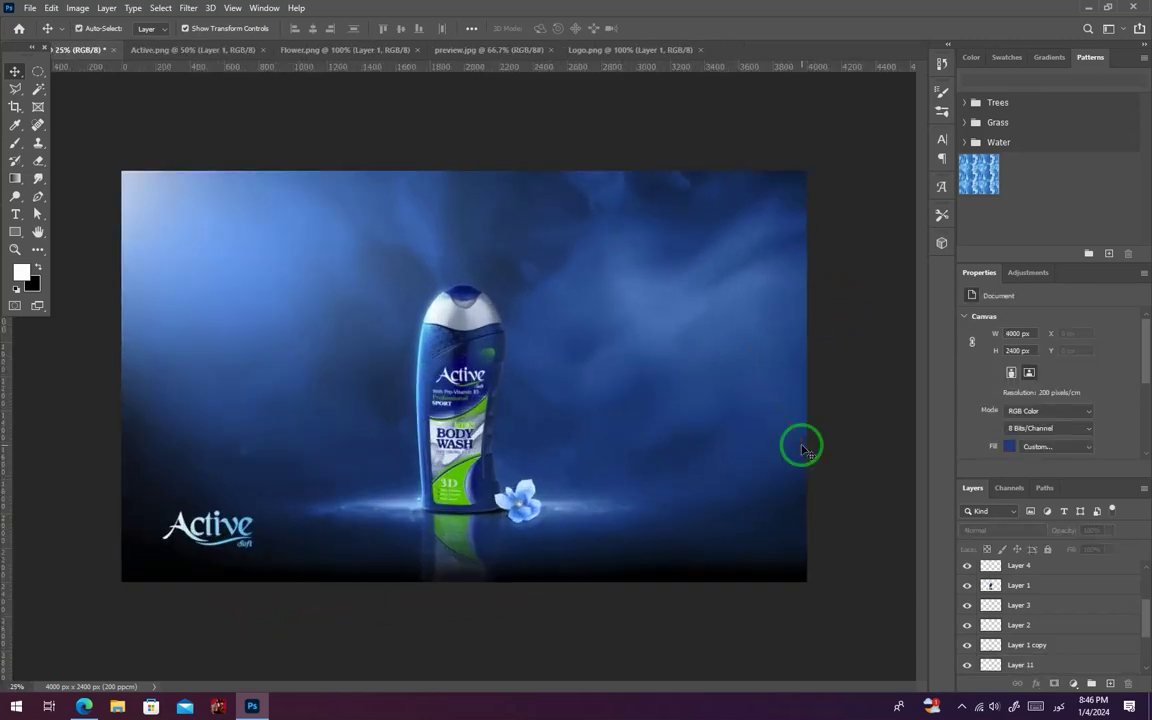
# Add the text "DESIGN" in 24 pt Myriad Arabic Regular between the logo and the bottle, above the logo's height
pyautogui.click(15, 214)
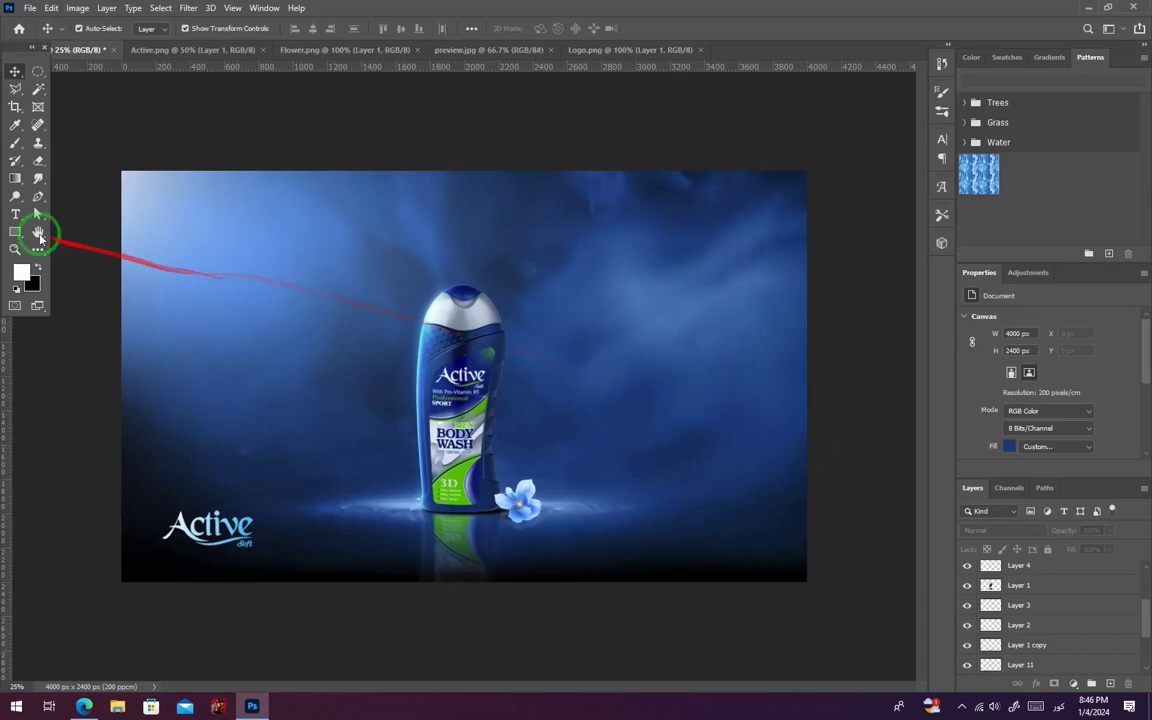
pyautogui.click(248, 424)
pyautogui.write('هه')
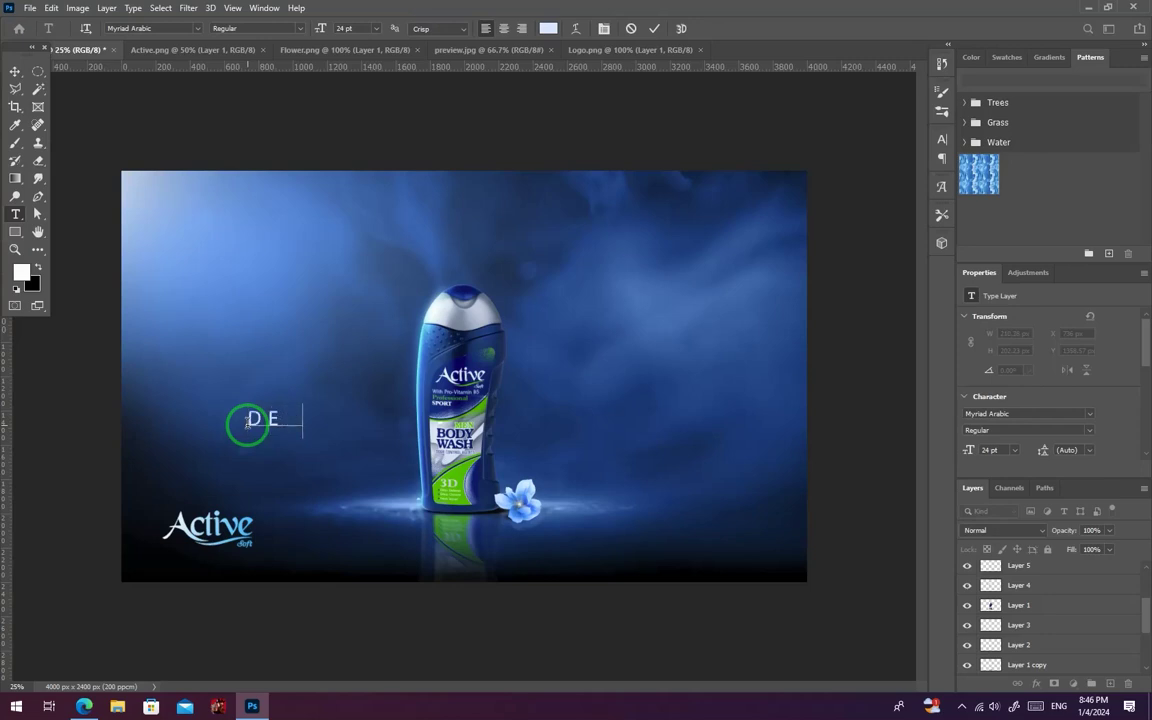
pyautogui.click(20, 76)
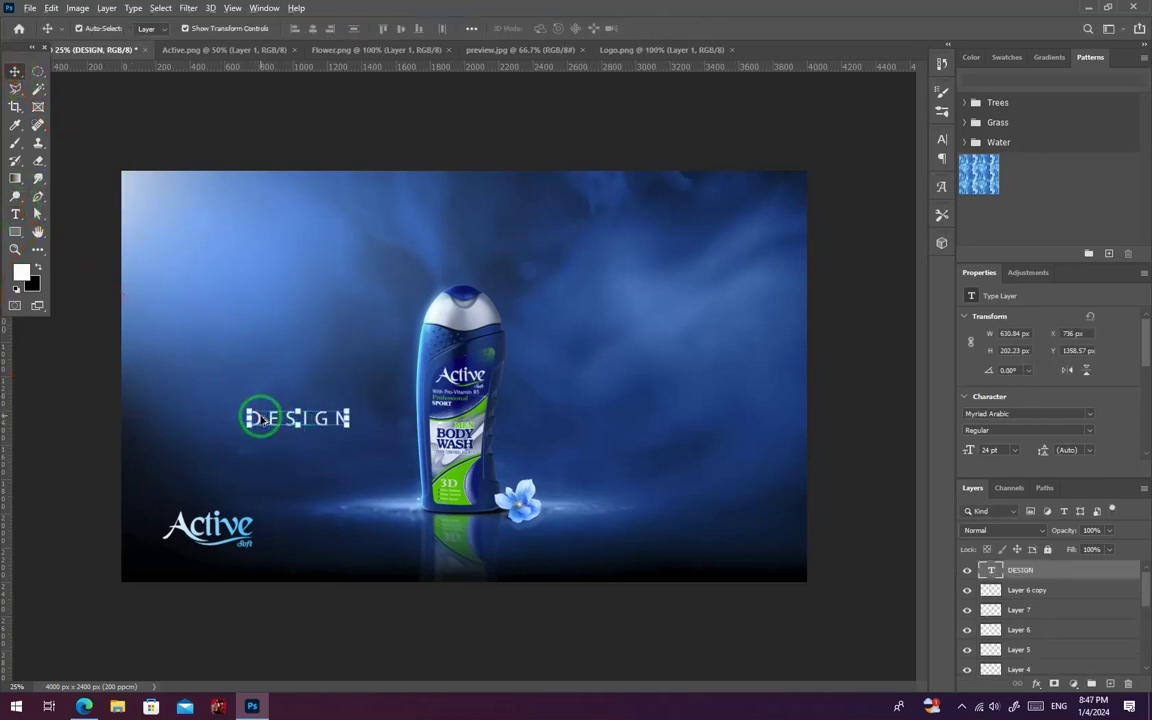
# Duplicate the "DESIGN" text just below itself and change the copy to the designer's name
pyautogui.moveTo(262, 420); pyautogui.dragTo(262, 440)
pyautogui.click(15, 214)
pyautogui.doubleClick(279, 442)
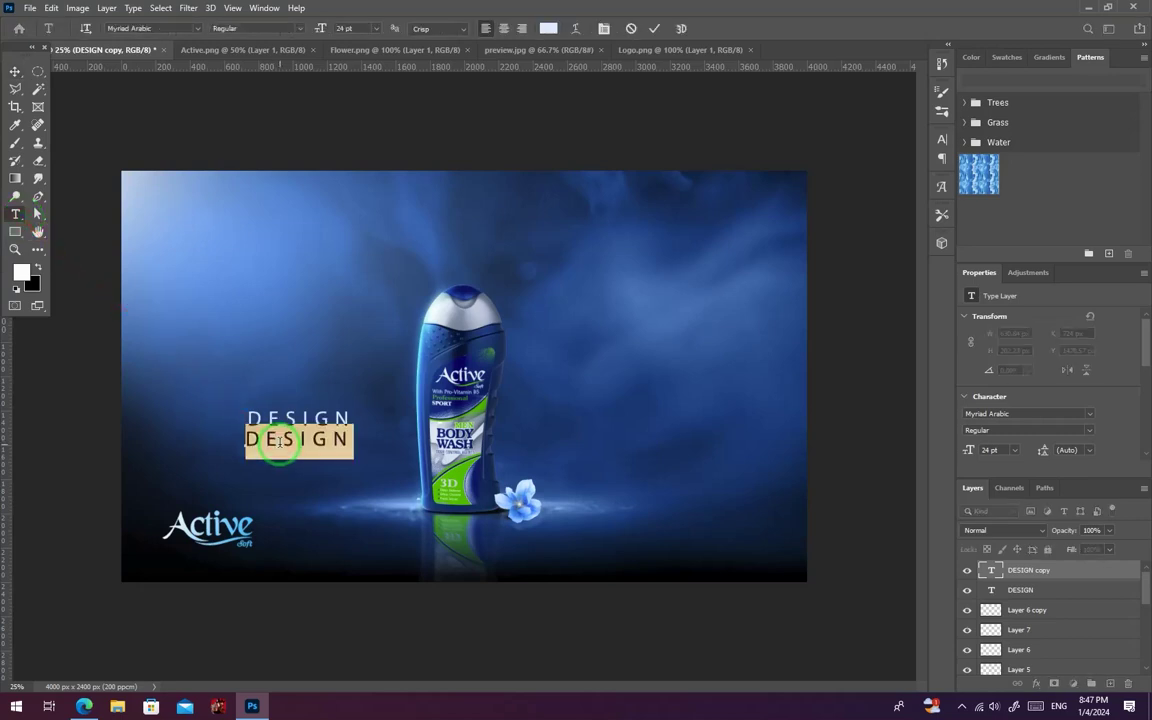
pyautogui.write('SAMIR ART')
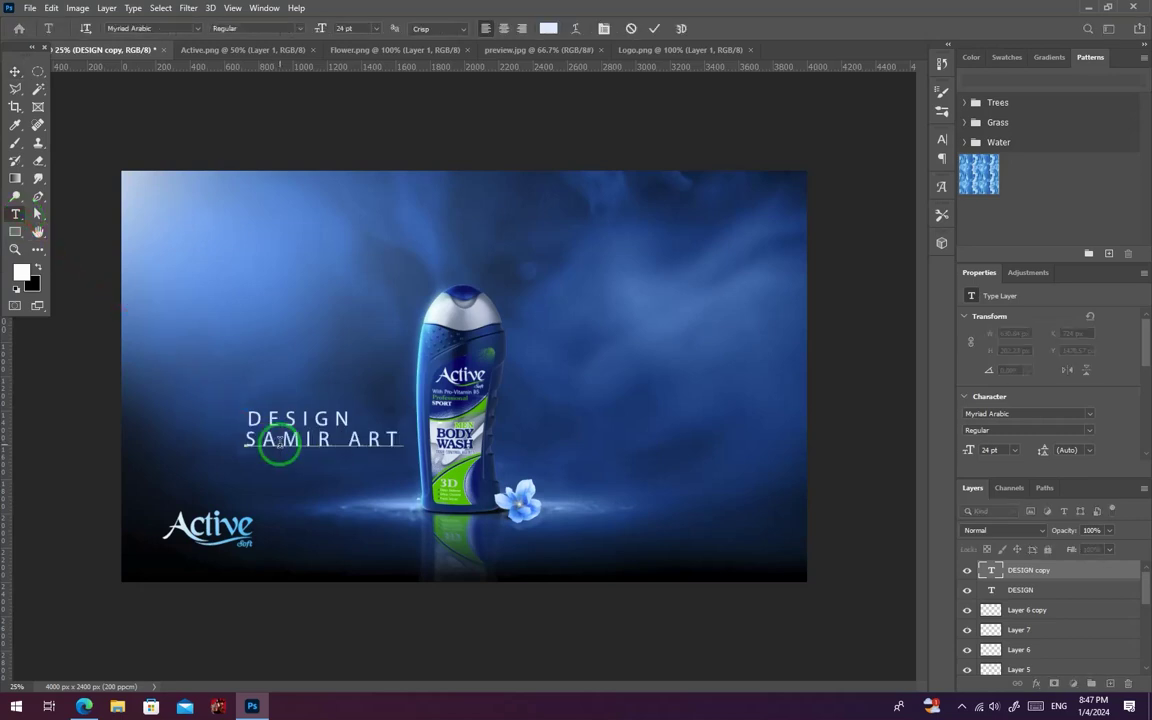
pyautogui.click(15, 73)
# Scale the designer's name line down to about 11.7 pt and center it under "DESIGN"
pyautogui.click(357, 447)
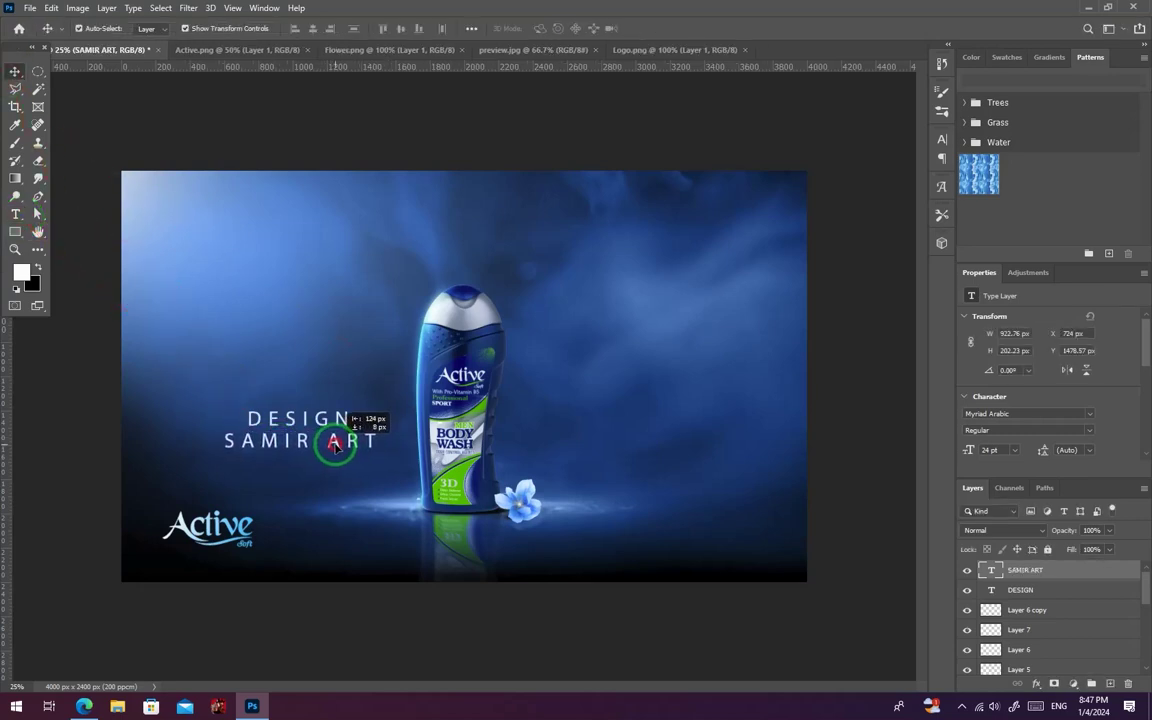
pyautogui.moveTo(362, 438)
pyautogui.mouseDown()
pyautogui.moveTo(376, 414)
pyautogui.moveTo(369, 433)
pyautogui.moveTo(321, 442)
pyautogui.moveTo(354, 416)
pyautogui.moveTo(349, 433)
pyautogui.mouseUp()
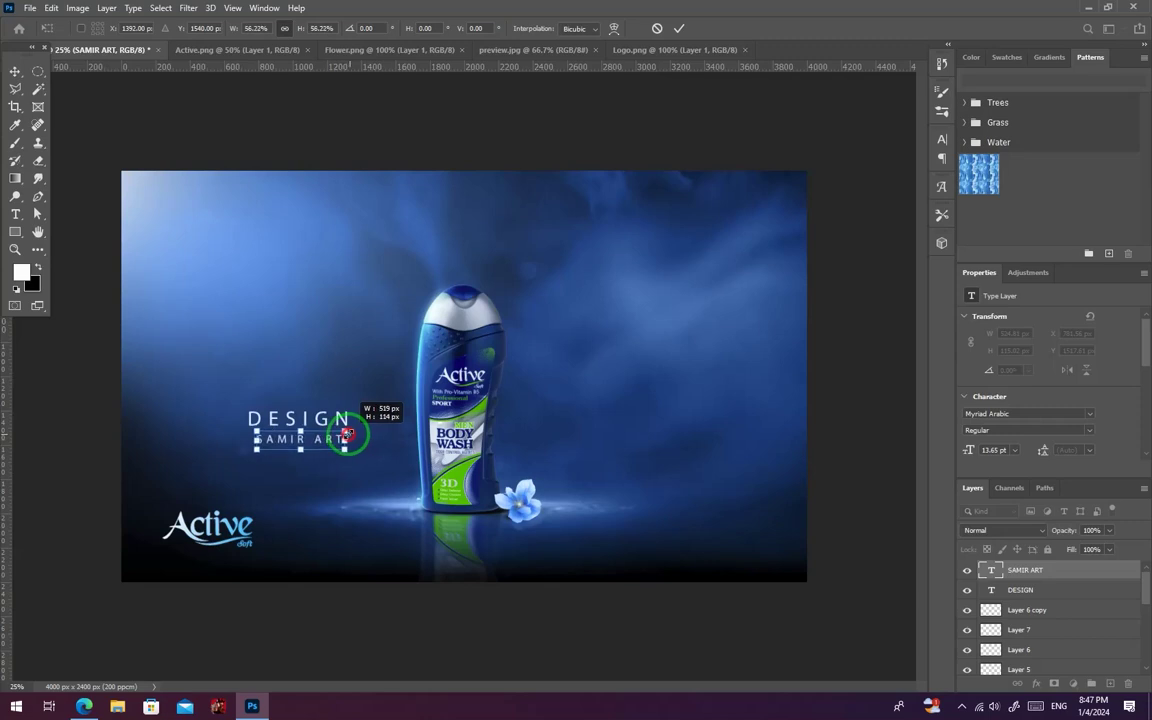
pyautogui.press('Return')
pyautogui.click(324, 602)
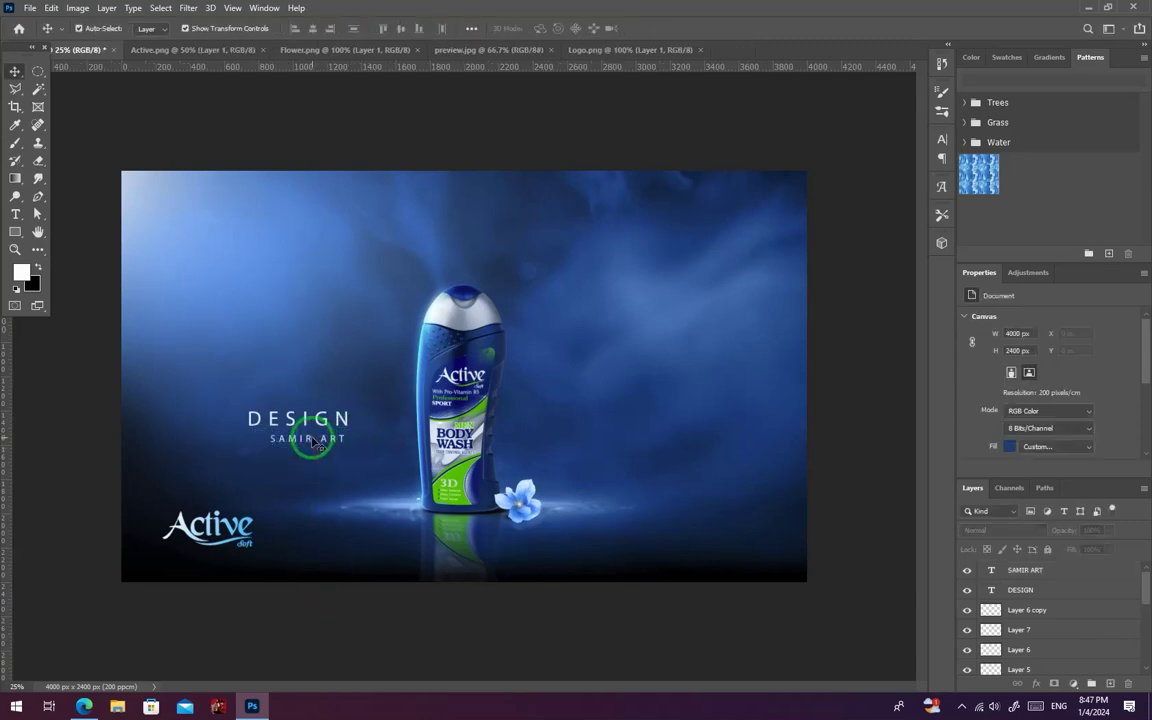
pyautogui.moveTo(312, 441); pyautogui.dragTo(296, 440)
pyautogui.click(369, 640)
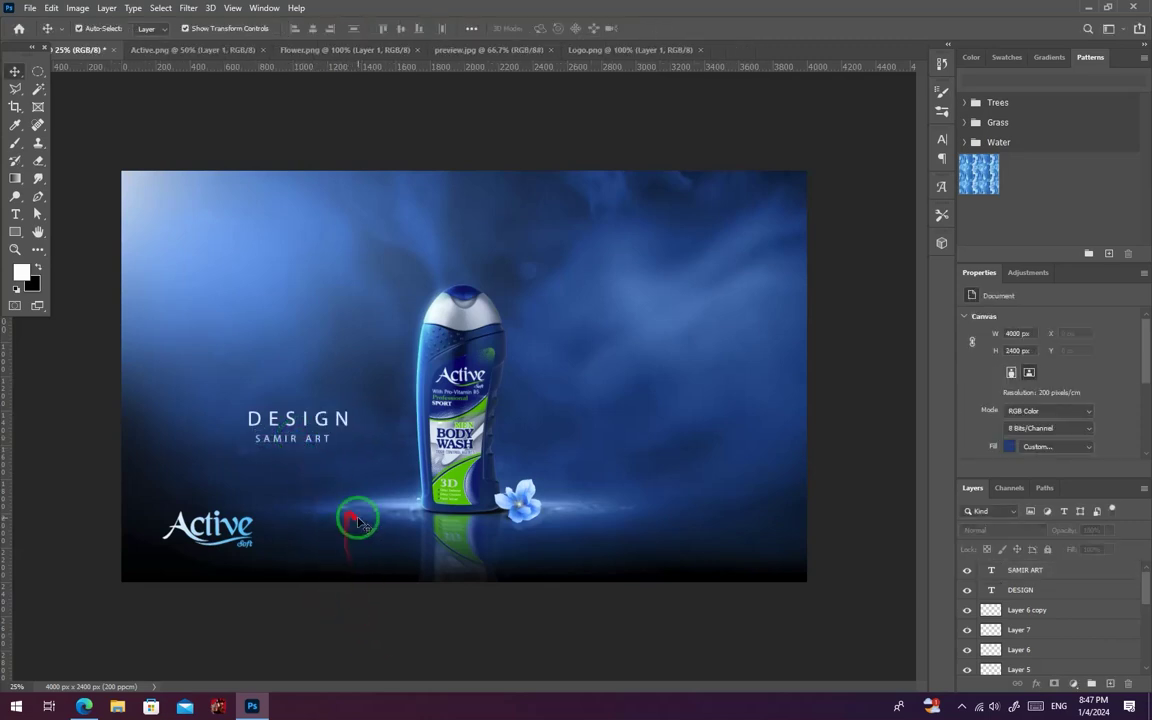
# Raise the Active logo and place both credit text lines, scaled down together, beneath it in the canvas's lower-left corner
pyautogui.click(311, 441)
pyautogui.moveTo(311, 440); pyautogui.dragTo(303, 546)
pyautogui.keyDown('shift'); pyautogui.click(297, 420); pyautogui.keyUp('shift')
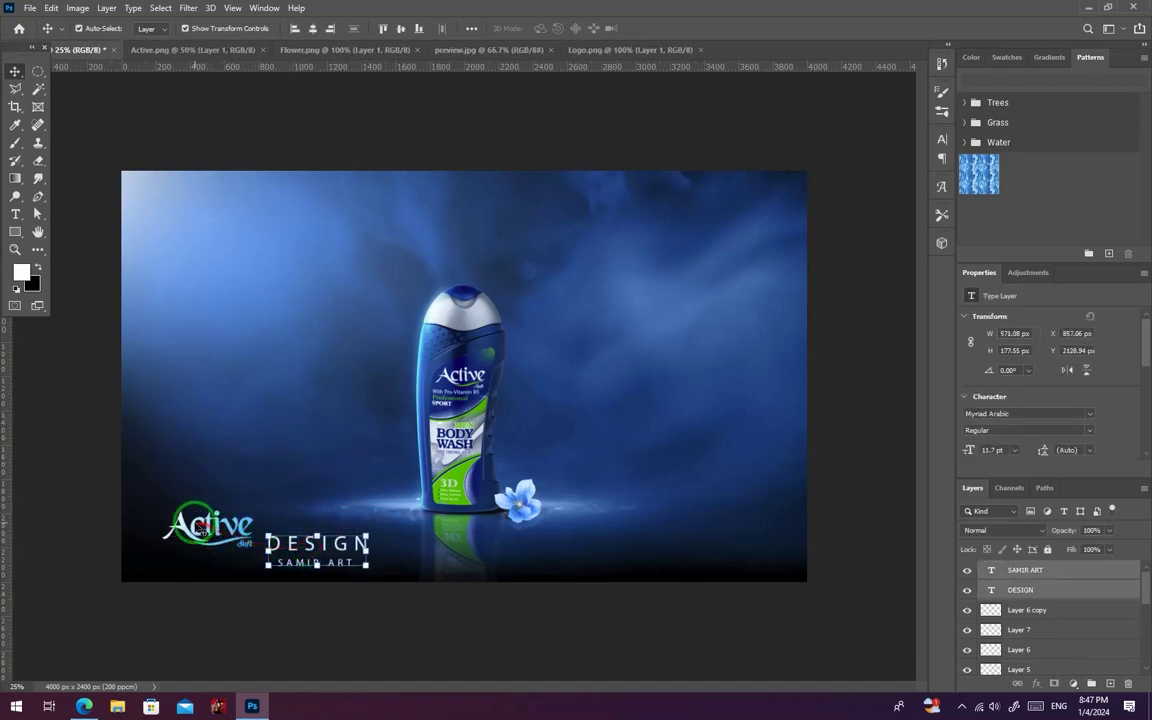
pyautogui.moveTo(183, 528); pyautogui.dragTo(183, 480)
pyautogui.click(278, 545)
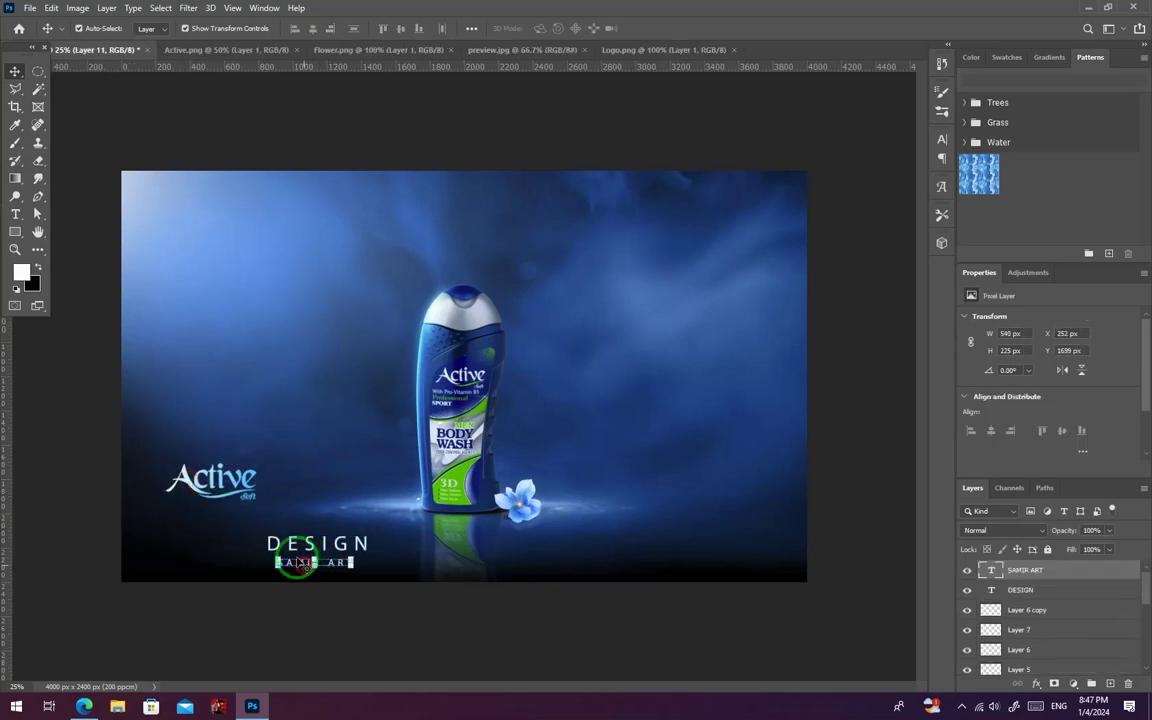
pyautogui.keyDown('shift'); pyautogui.click(276, 540); pyautogui.keyUp('shift')
pyautogui.moveTo(276, 540)
pyautogui.mouseDown()
pyautogui.moveTo(180, 529)
pyautogui.moveTo(255, 530)
pyautogui.mouseUp()
pyautogui.click(310, 632)
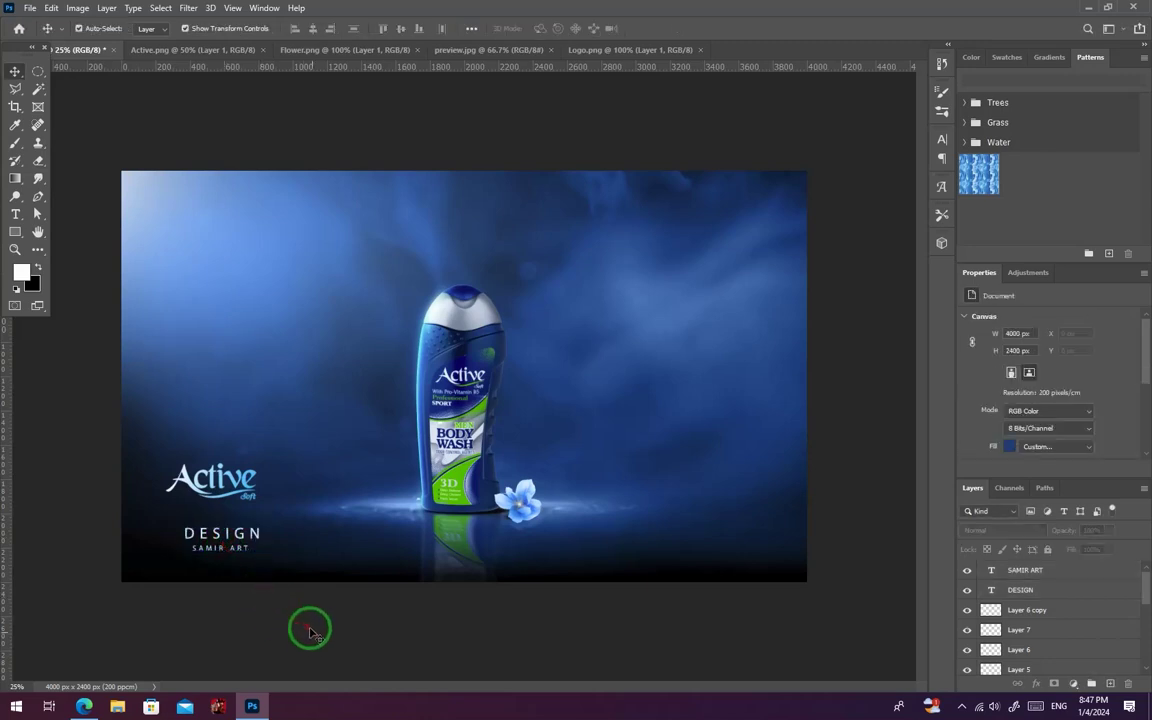
# Enlarge the Active logo to about 133% and place it around mid-height to the right of the bottle
pyautogui.moveTo(210, 478); pyautogui.dragTo(226, 400)
pyautogui.moveTo(286, 377); pyautogui.dragTo(300, 370)
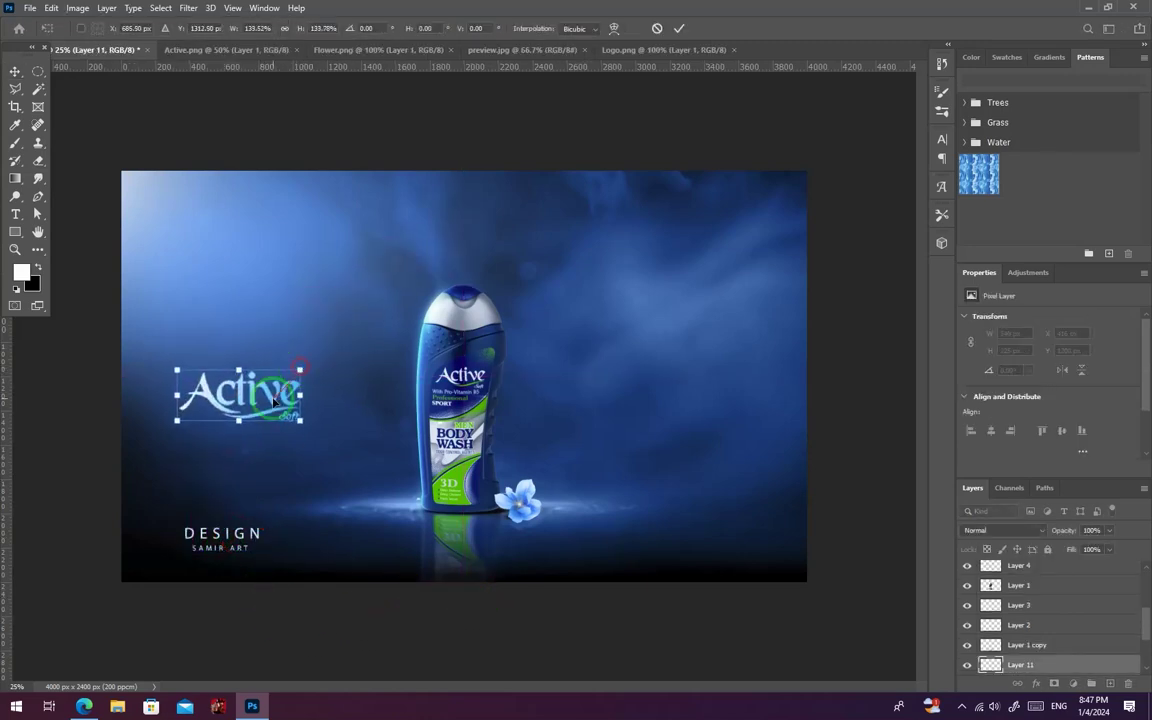
pyautogui.doubleClick(275, 405)
pyautogui.click(362, 617)
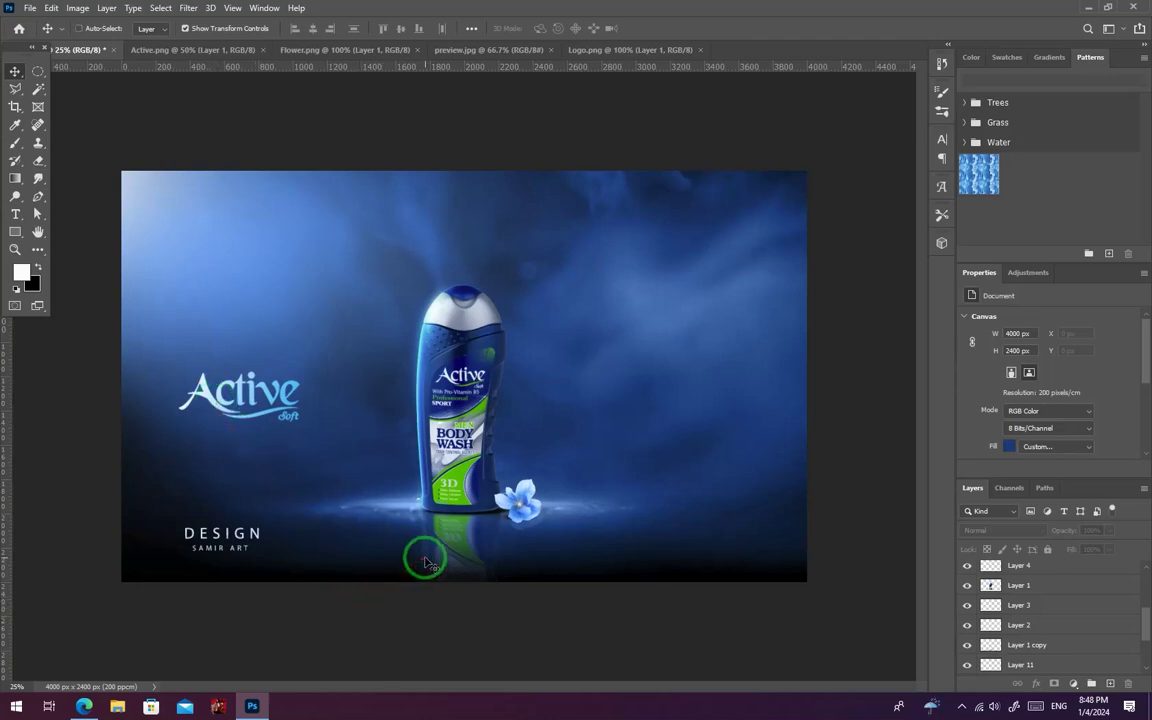
pyautogui.moveTo(215, 398); pyautogui.dragTo(587, 410)
pyautogui.click(846, 530)
pyautogui.click(826, 540)
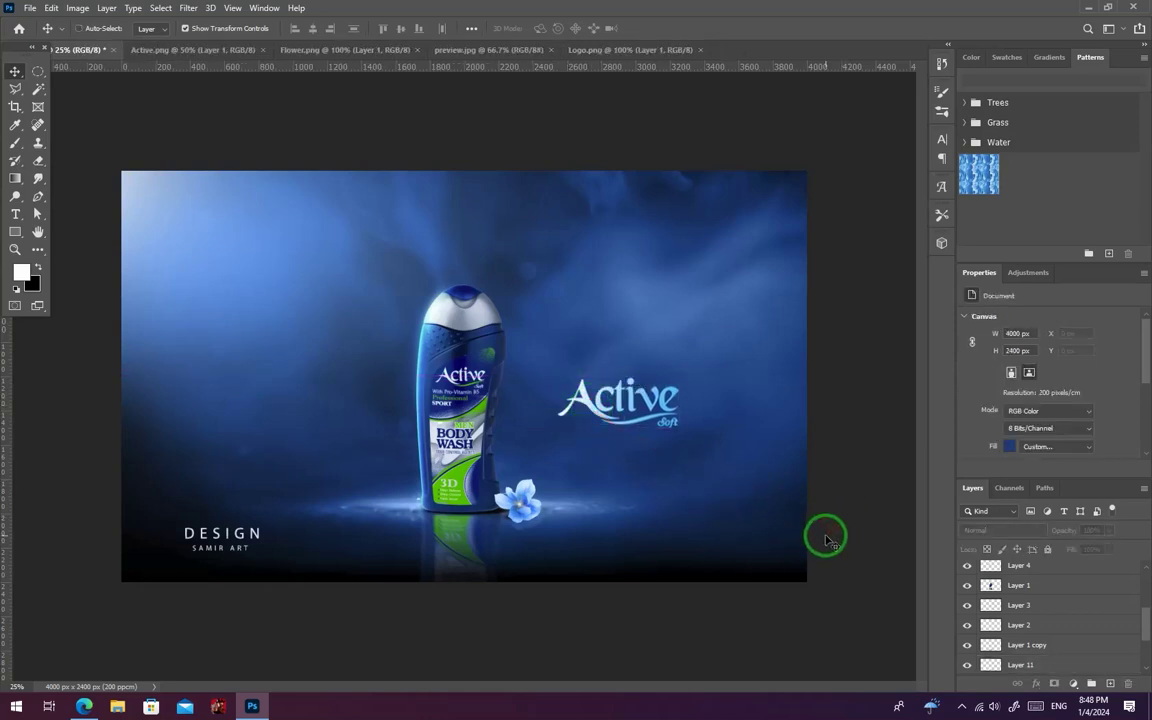
# Save a JPEG copy of the advertisement as "Untitled-1 copy" in the desktop's Active folder at maximum quality 12
pyautogui.hotkey('ctrl', 'shift', 's')
pyautogui.click(589, 452)
pyautogui.click(594, 406)
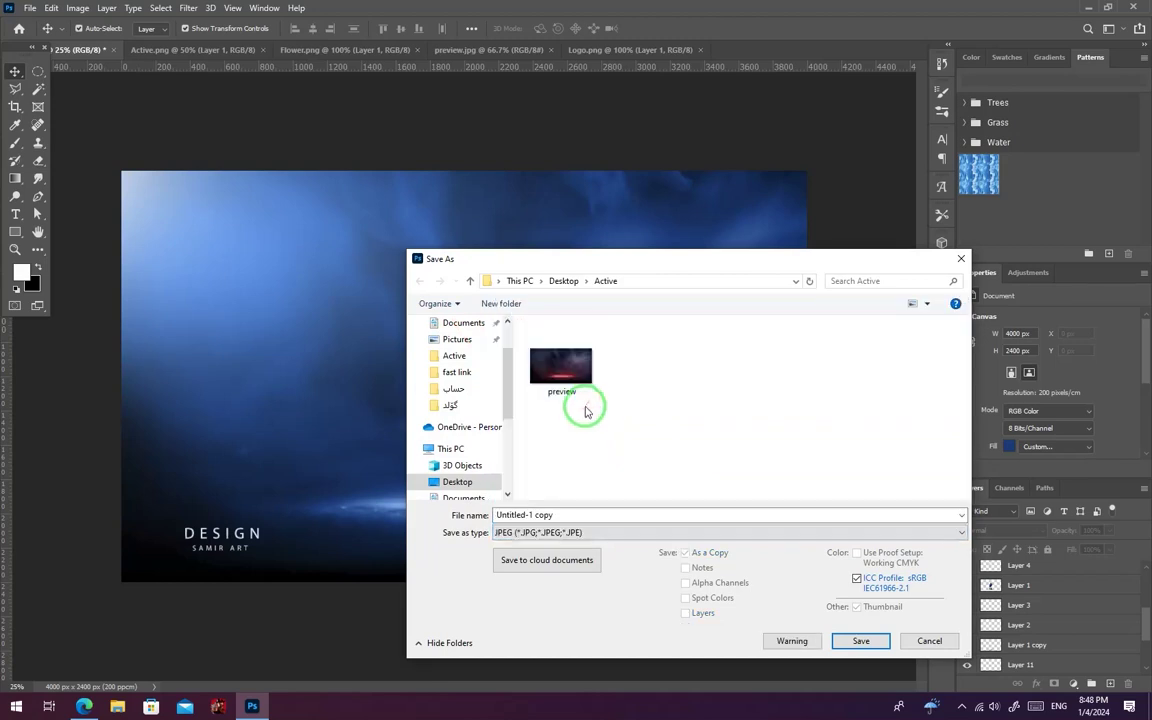
pyautogui.click(867, 646)
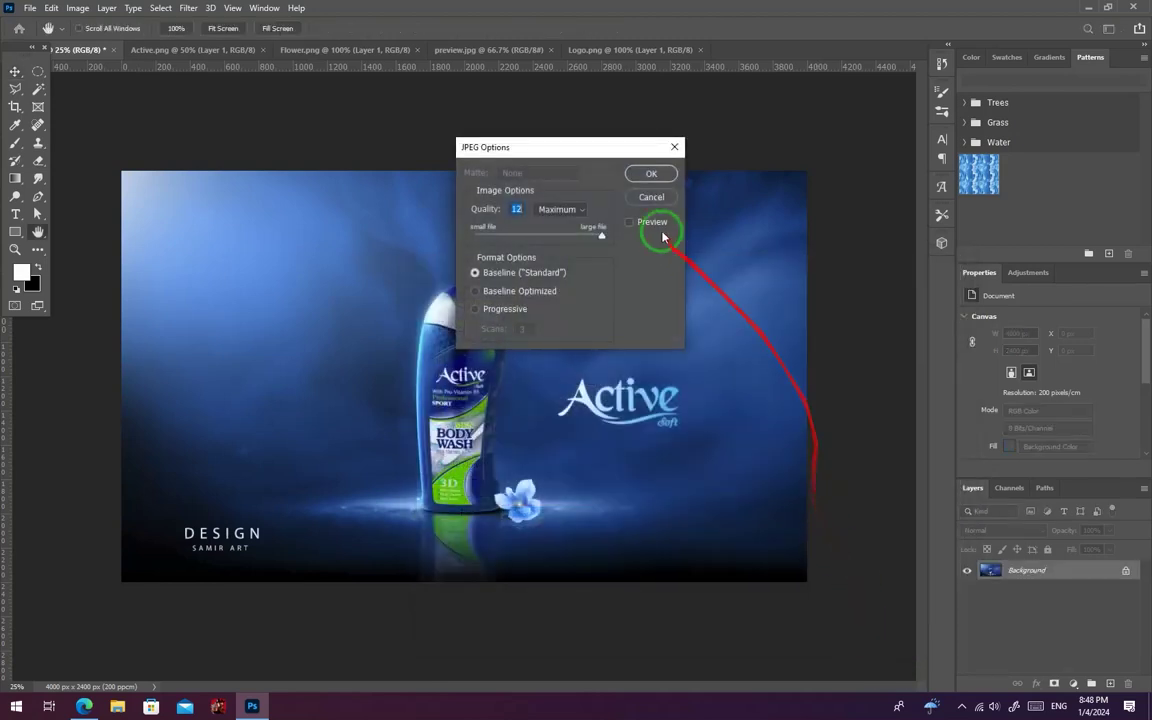
pyautogui.click(658, 229)
pyautogui.click(963, 705)
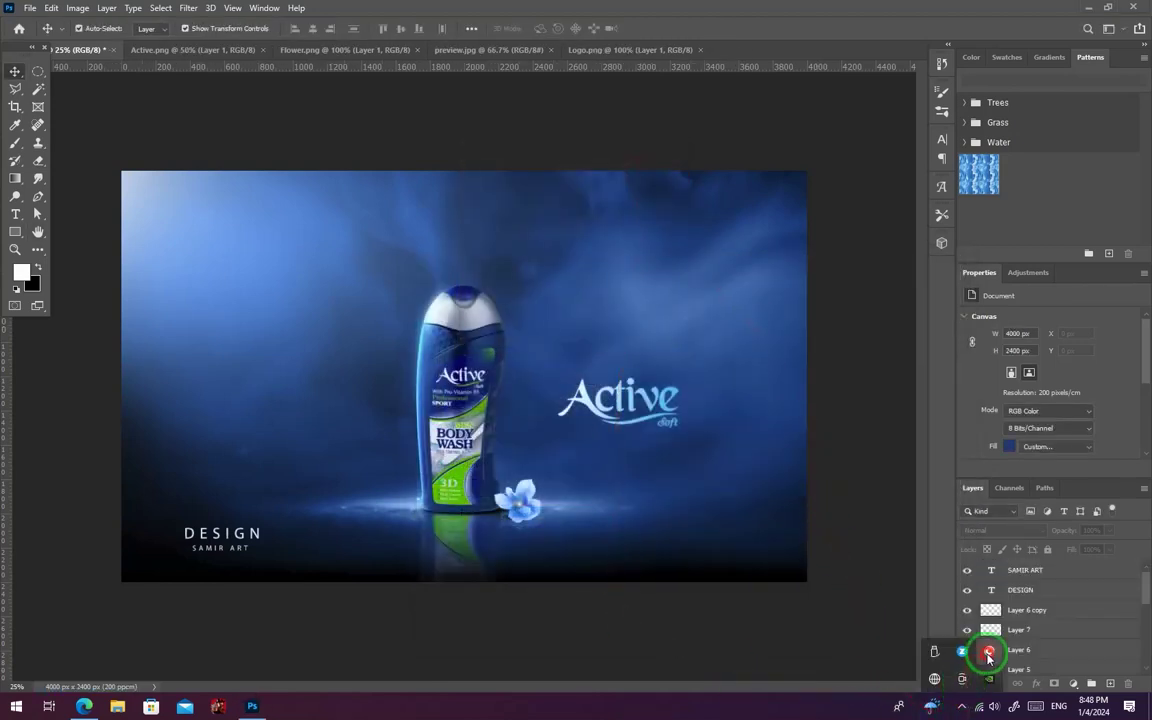